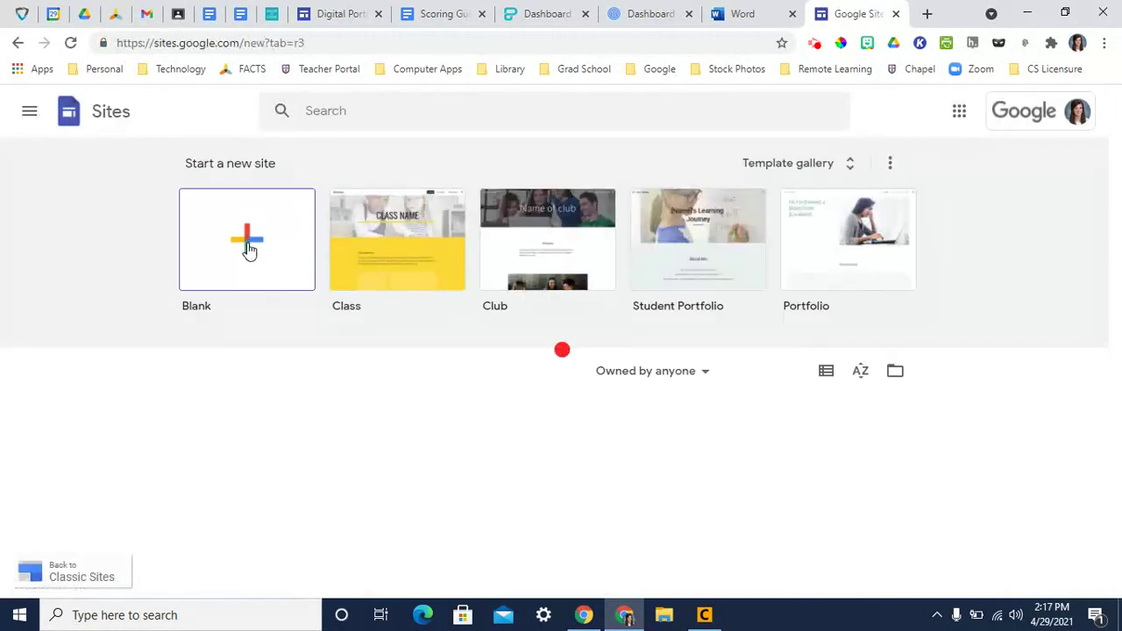
- Create a new blank site from the Google Sites start page
click(247, 245)
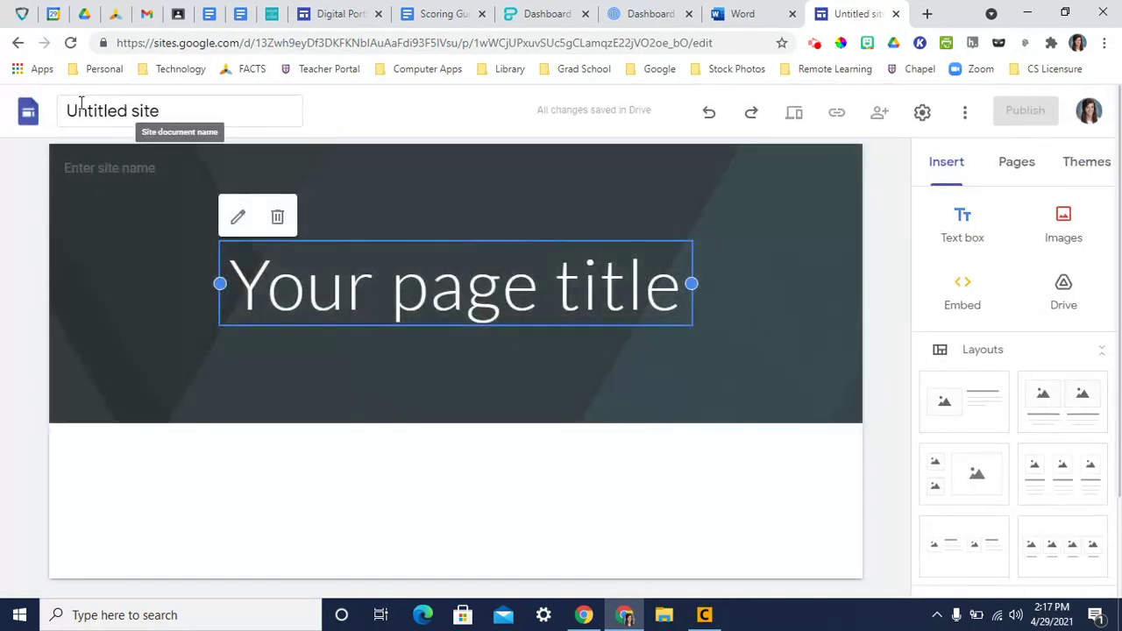
- Rename the untitled site to the owner's full name followed by ', ePortfolio'
click(97, 110)
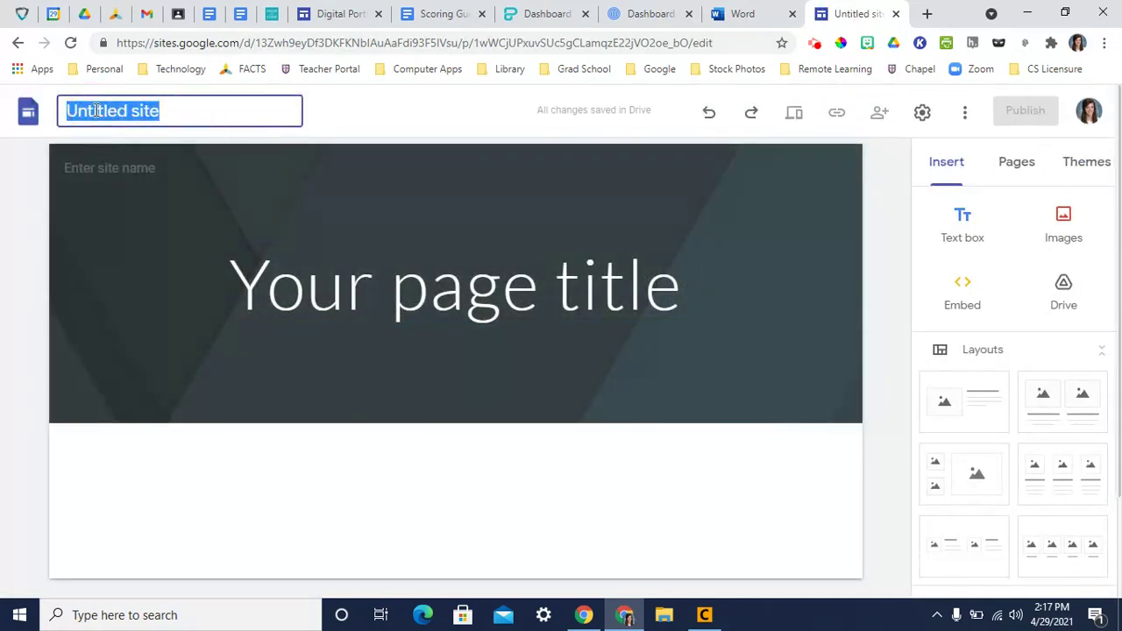
text(Janice Nor)
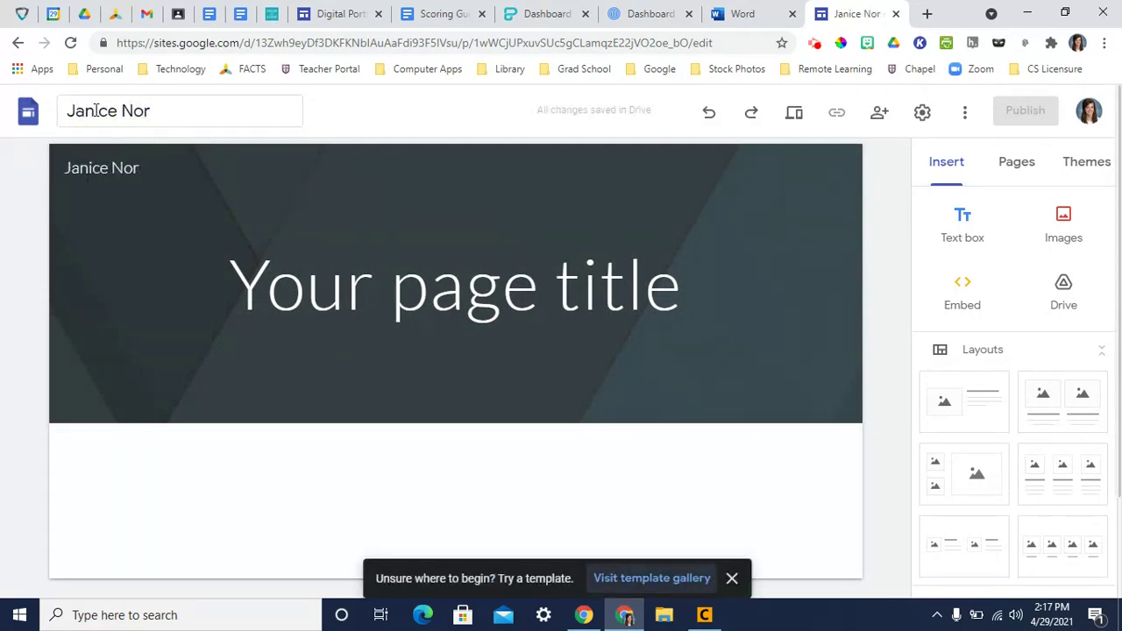
text(then)
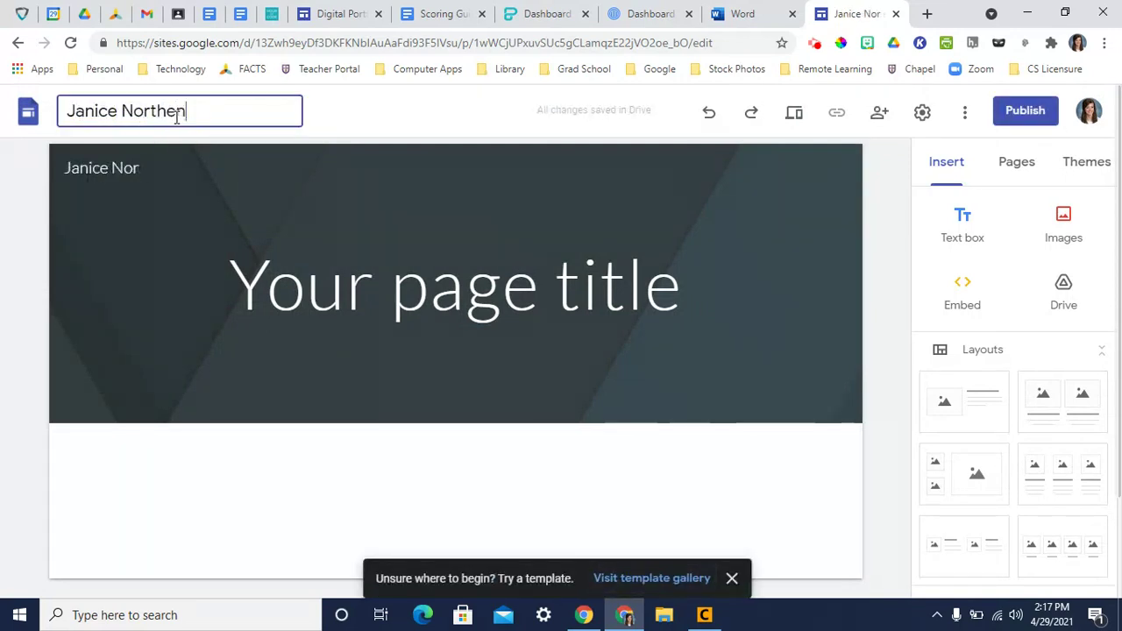
text(, ePortfolio)
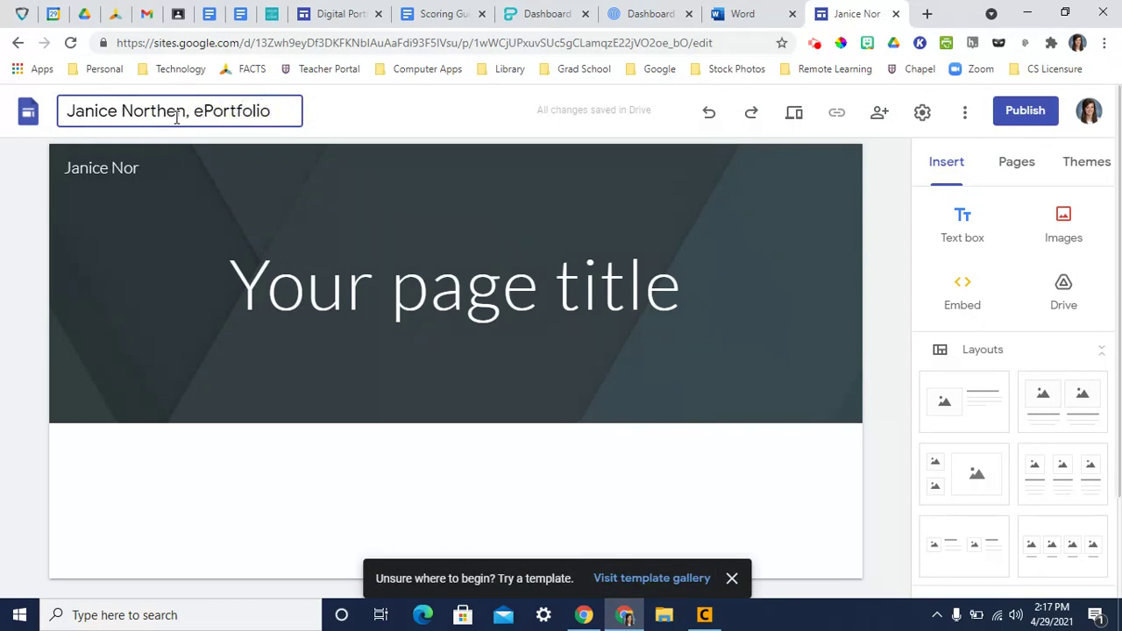
click(342, 123)
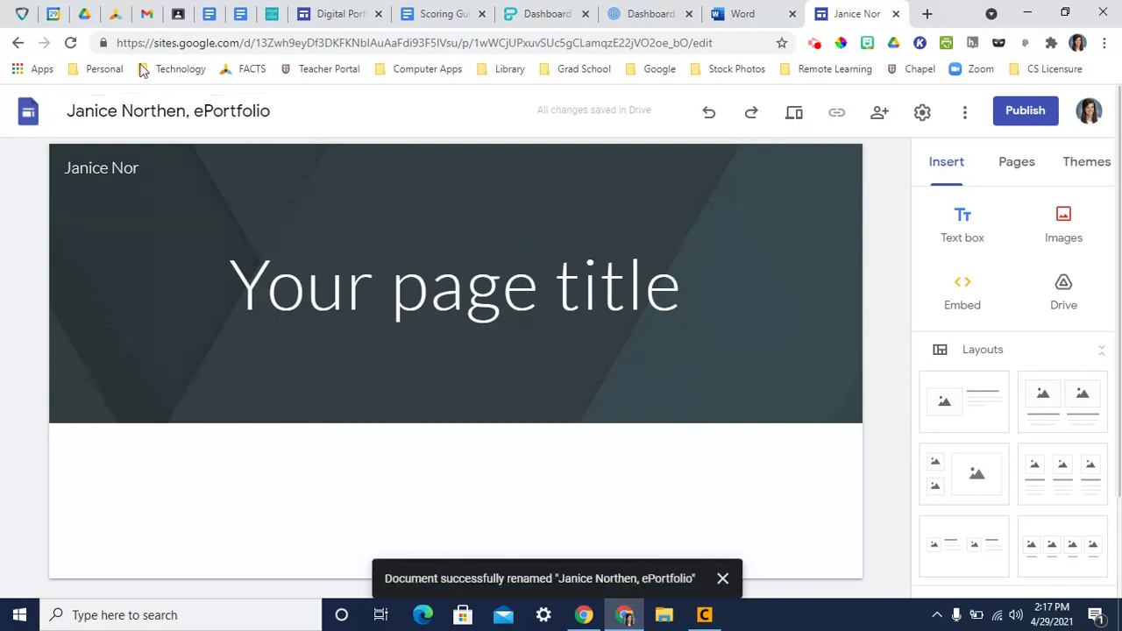
- Check the probability spreadsheet's link sharing, keeping it Viewer for Central Arkansas Christian Schools
click(85, 14)
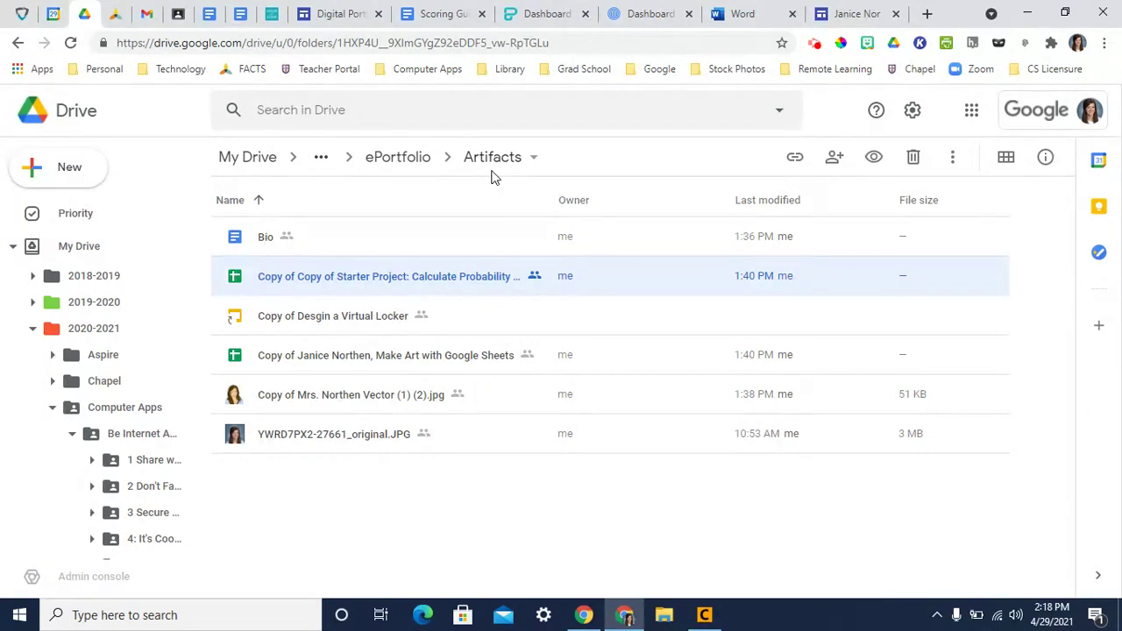
right_click(382, 282)
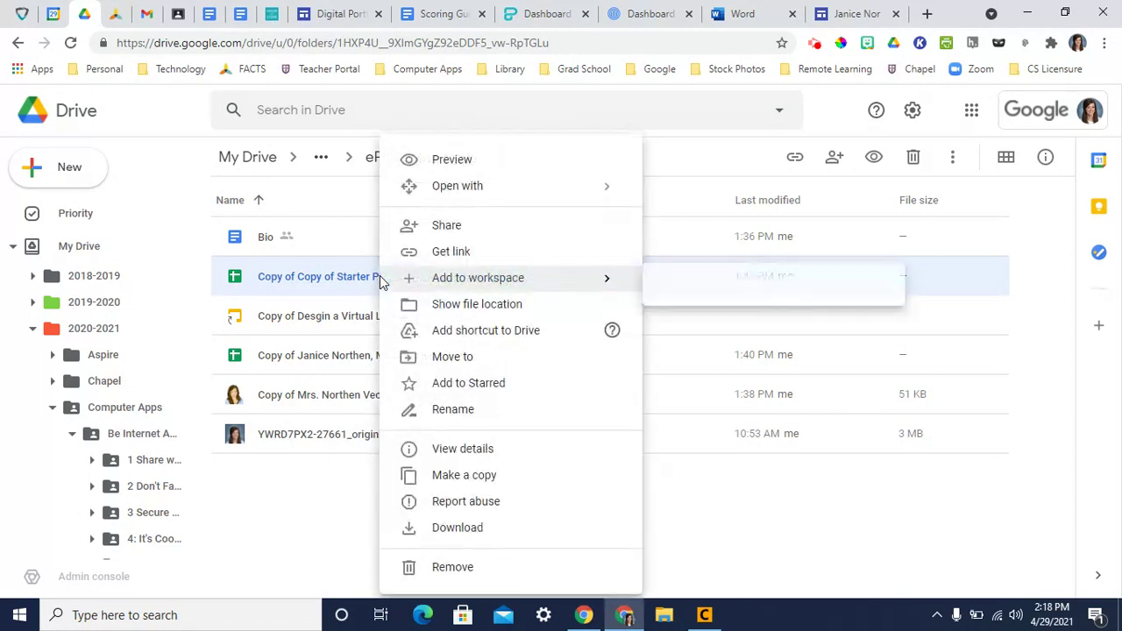
click(432, 226)
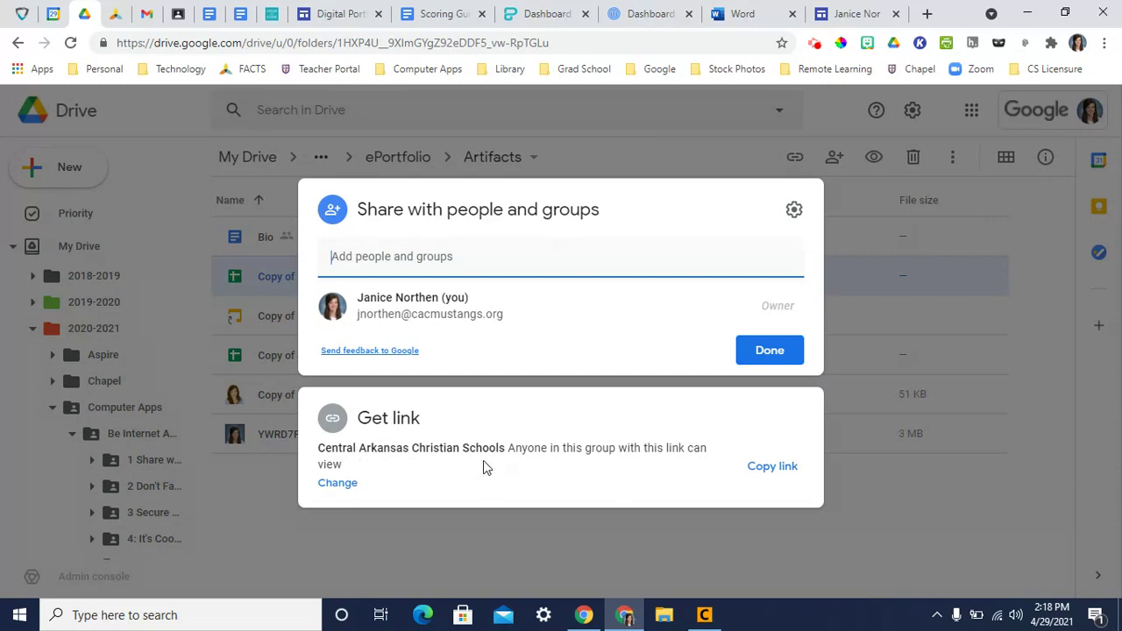
click(342, 485)
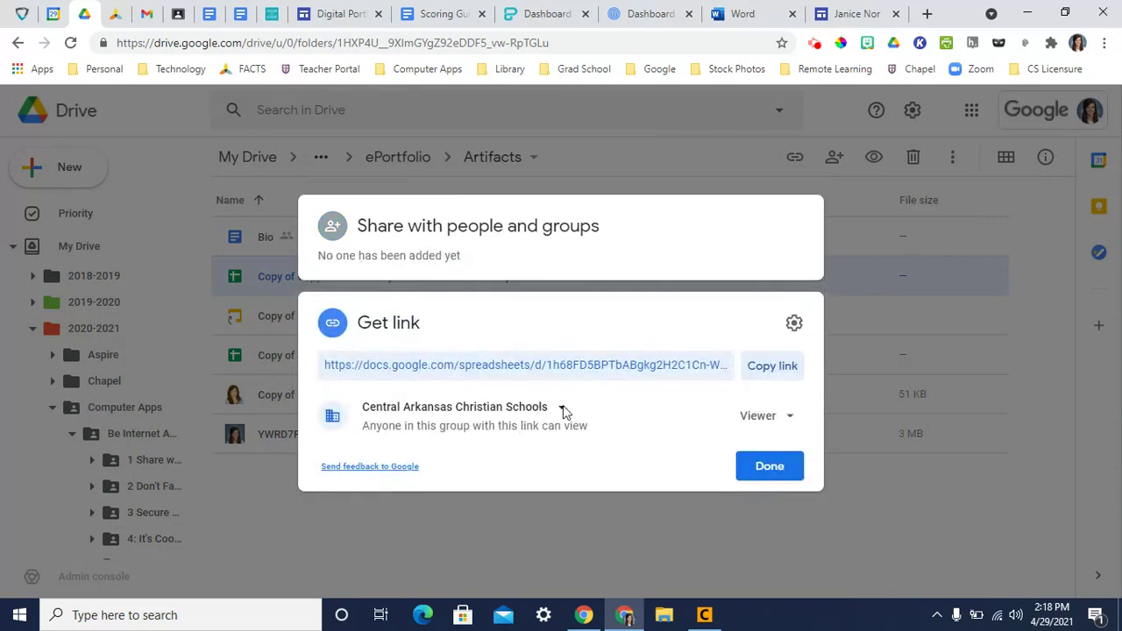
click(561, 409)
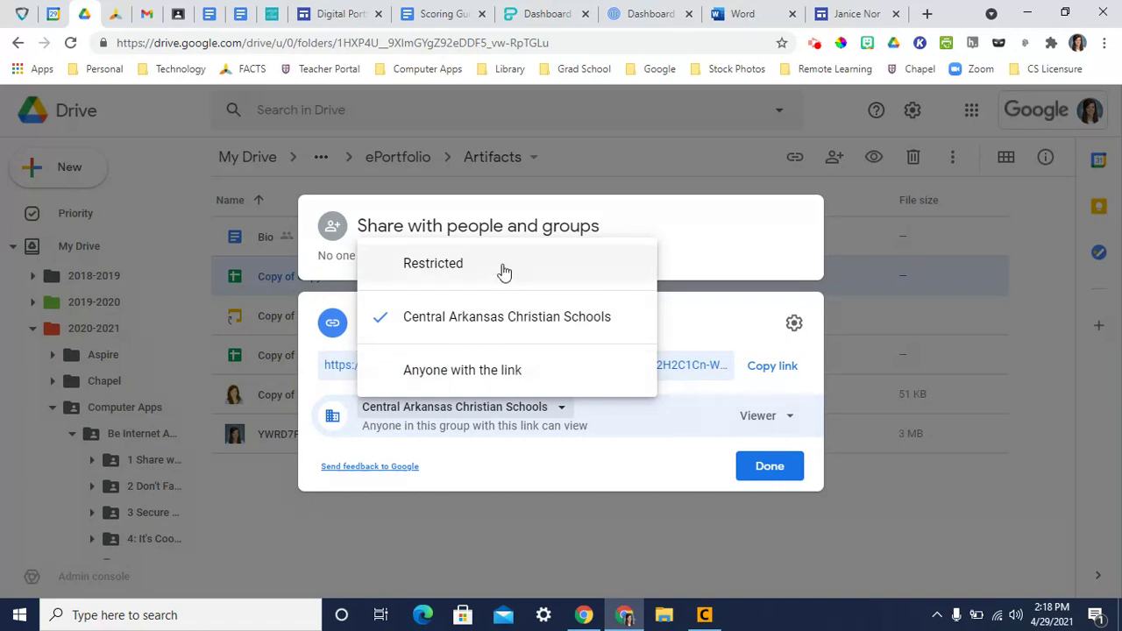
click(759, 473)
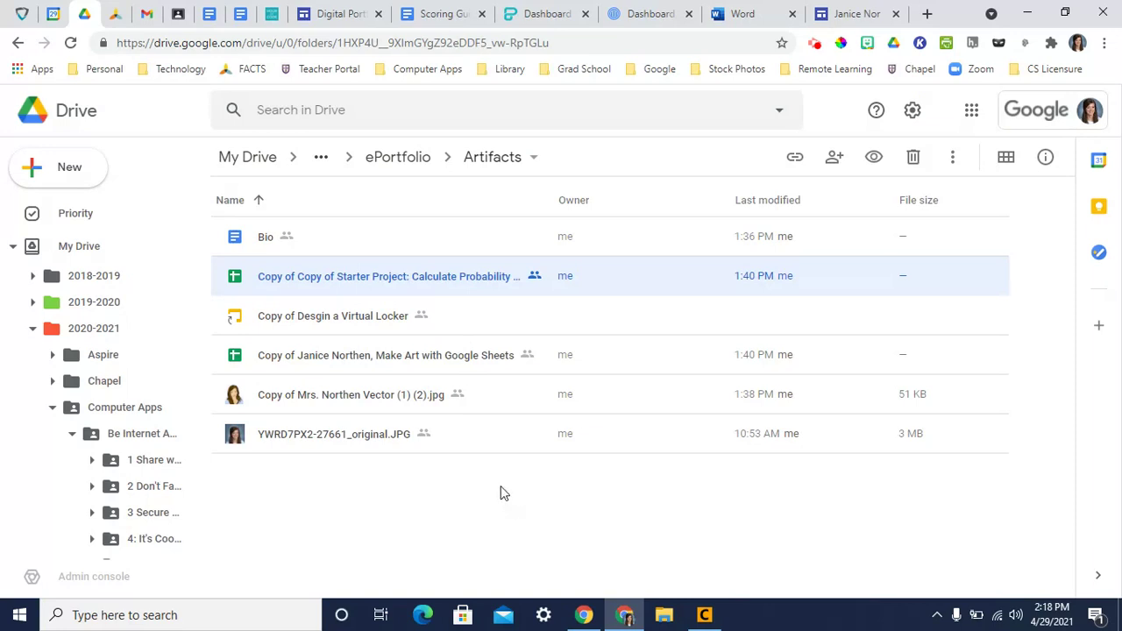
click(842, 14)
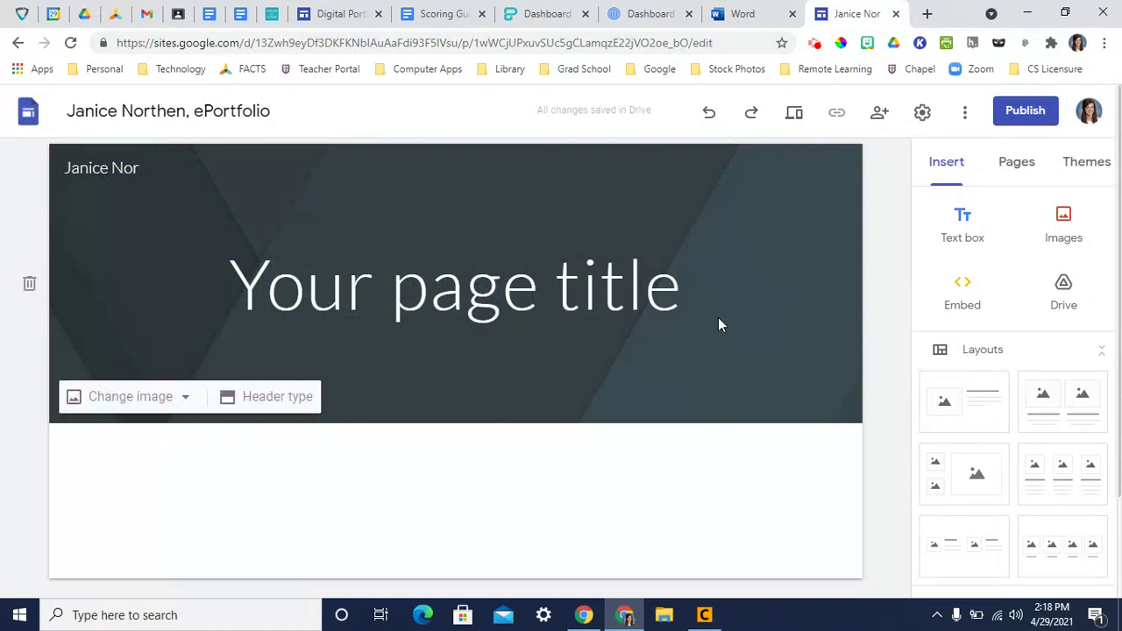
- Replace the placeholder title with the owner's full name and add an 'EPortfolio' heading line
click(676, 291)
key(BackSpace)
key(BackSpace)
key(BackSpace)
key(BackSpace)
key(BackSpace)
key(BackSpace)
key(BackSpace)
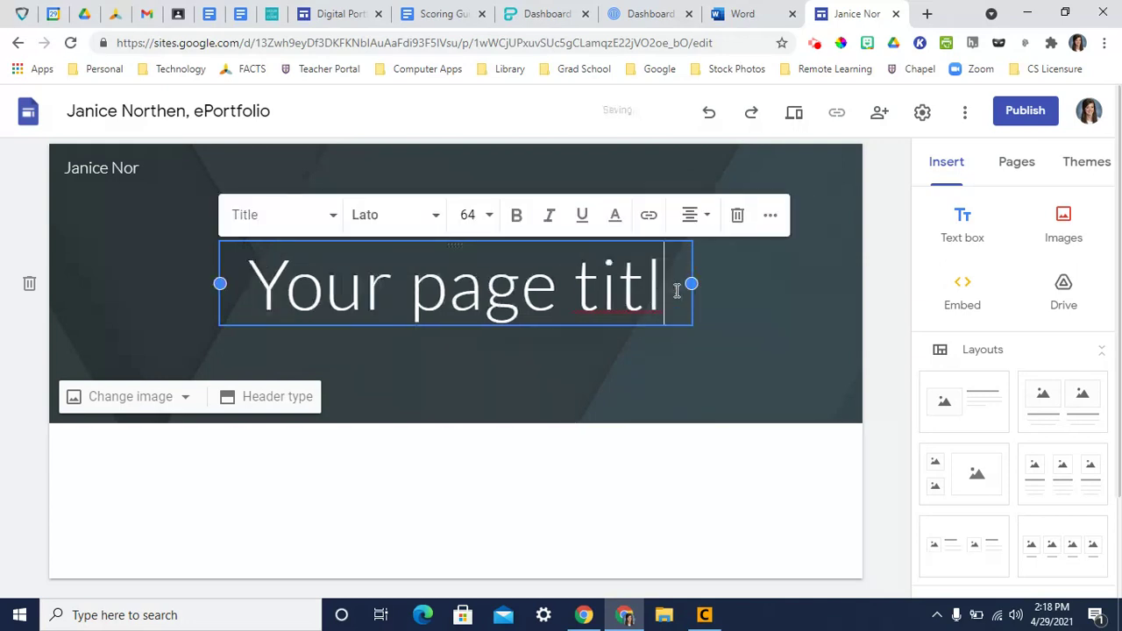
key(BackSpace)
key(BackSpace)
key(BackSpace)
key(BackSpace)
key(BackSpace)
key(BackSpace)
key(BackSpace)
key(BackSpace)
key(BackSpace)
text(J)
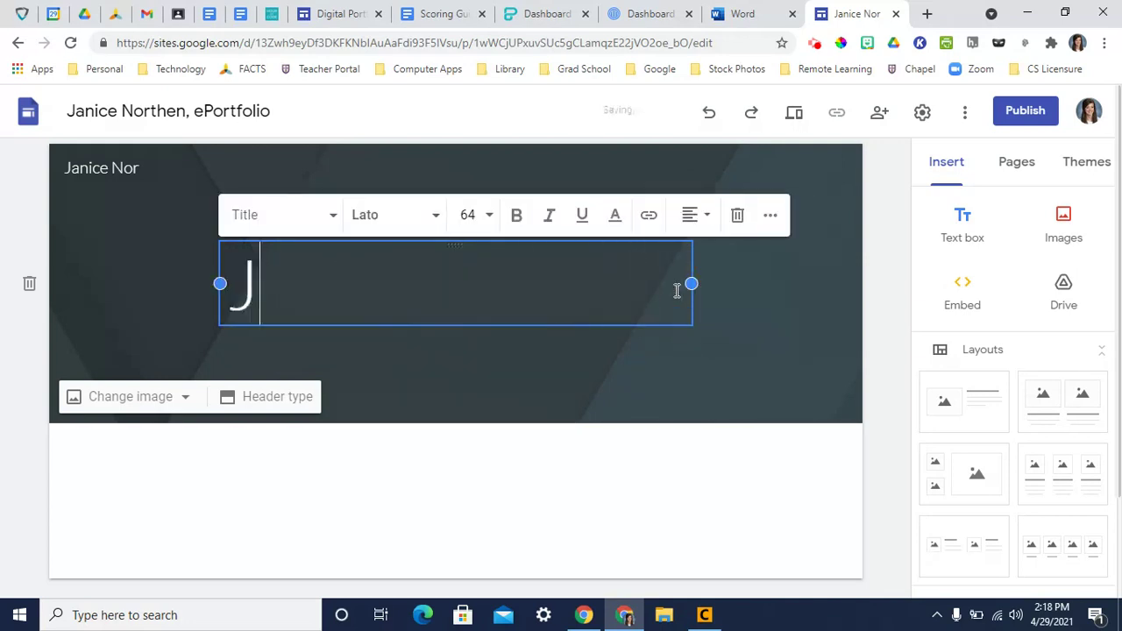
text(anice Northen)
key(Return)
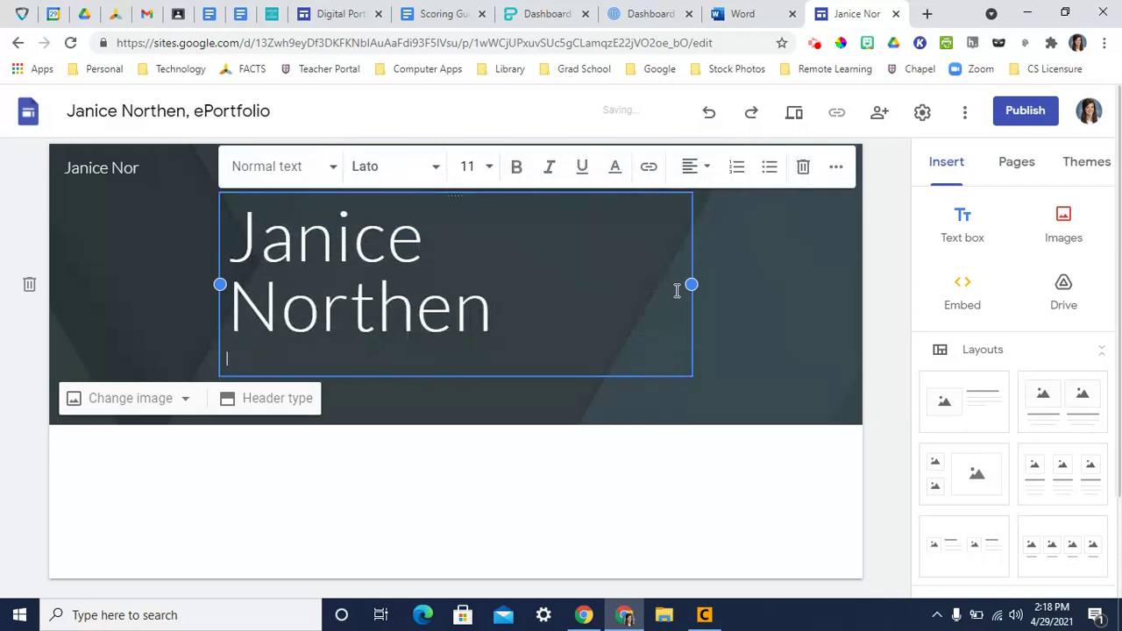
text(EPortfolio)
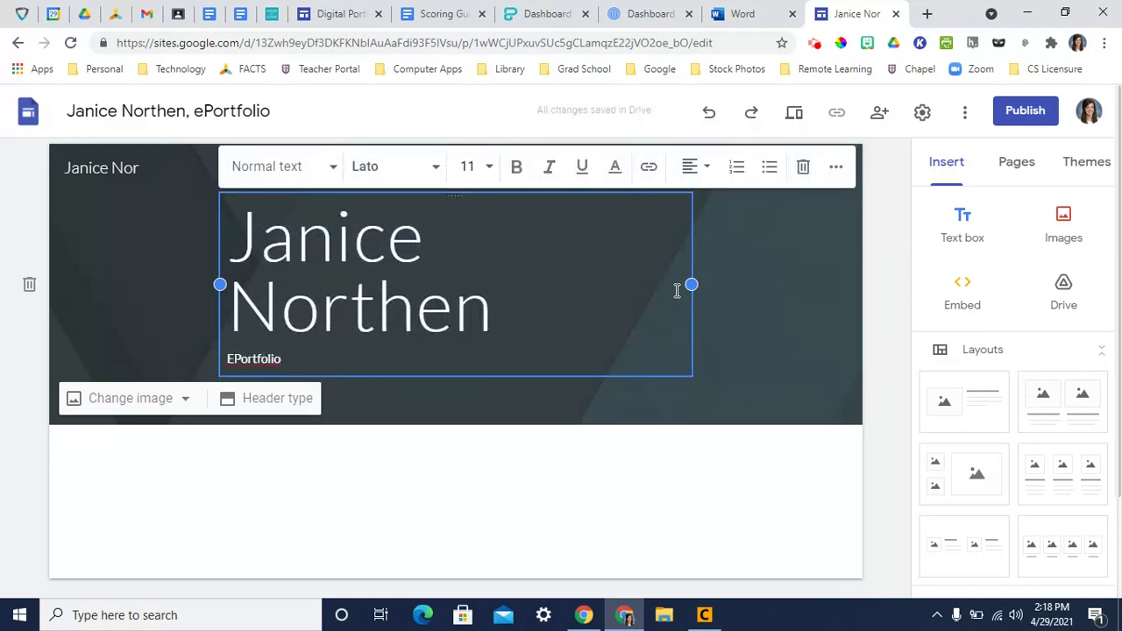
drag(283, 361, 219, 374)
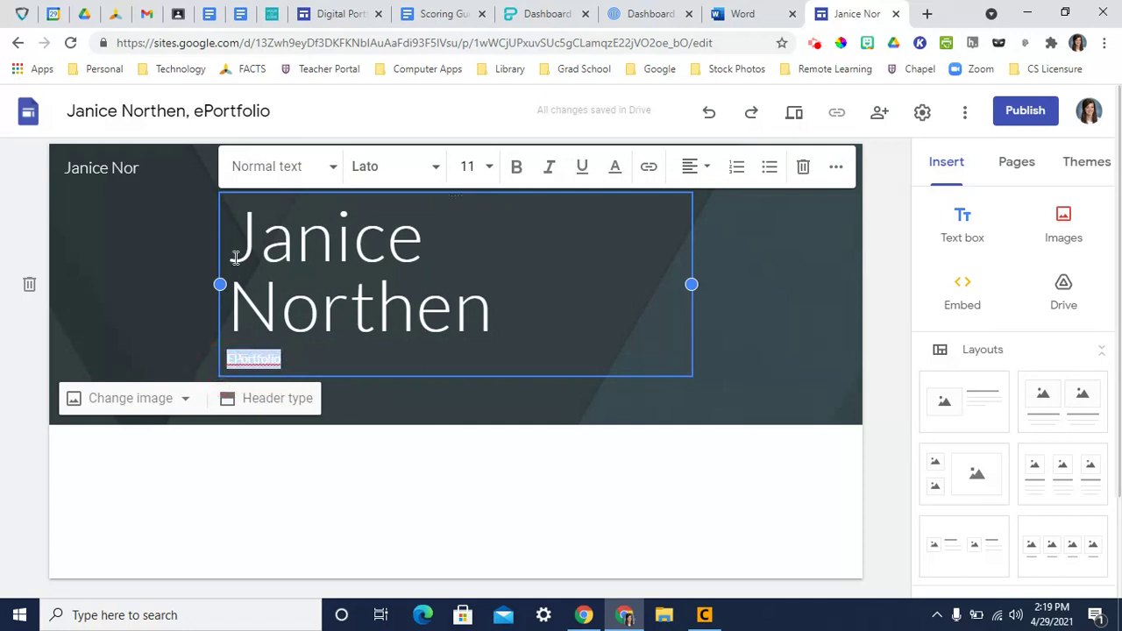
click(258, 172)
click(262, 254)
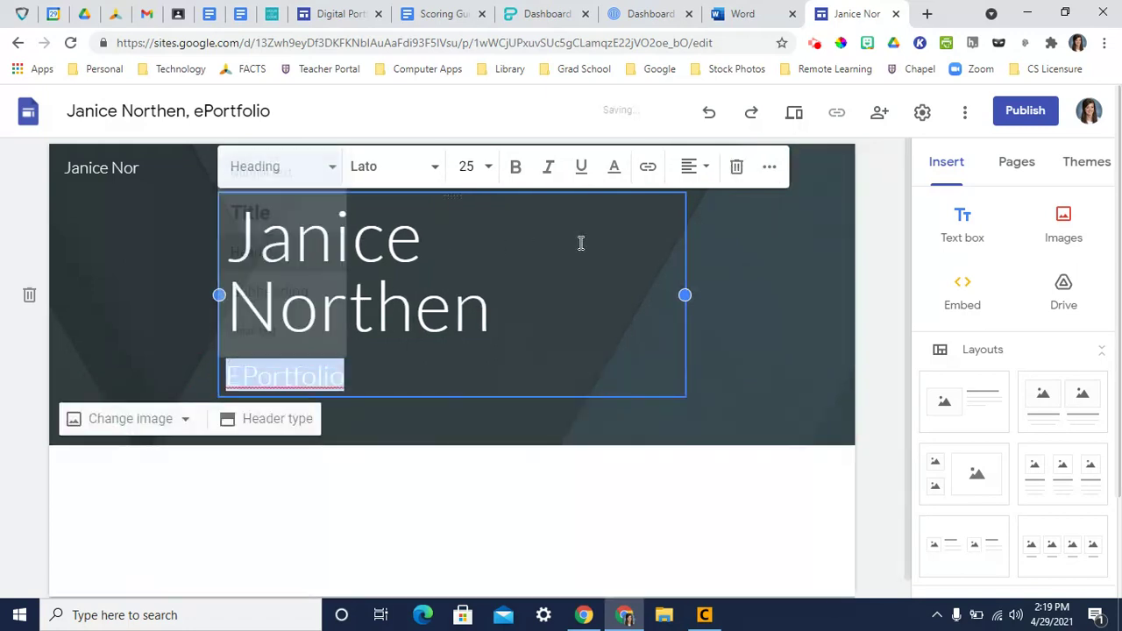
- Widen the title box so the name fits one line, and center both lines
drag(685, 296, 812, 295)
drag(220, 294, 98, 292)
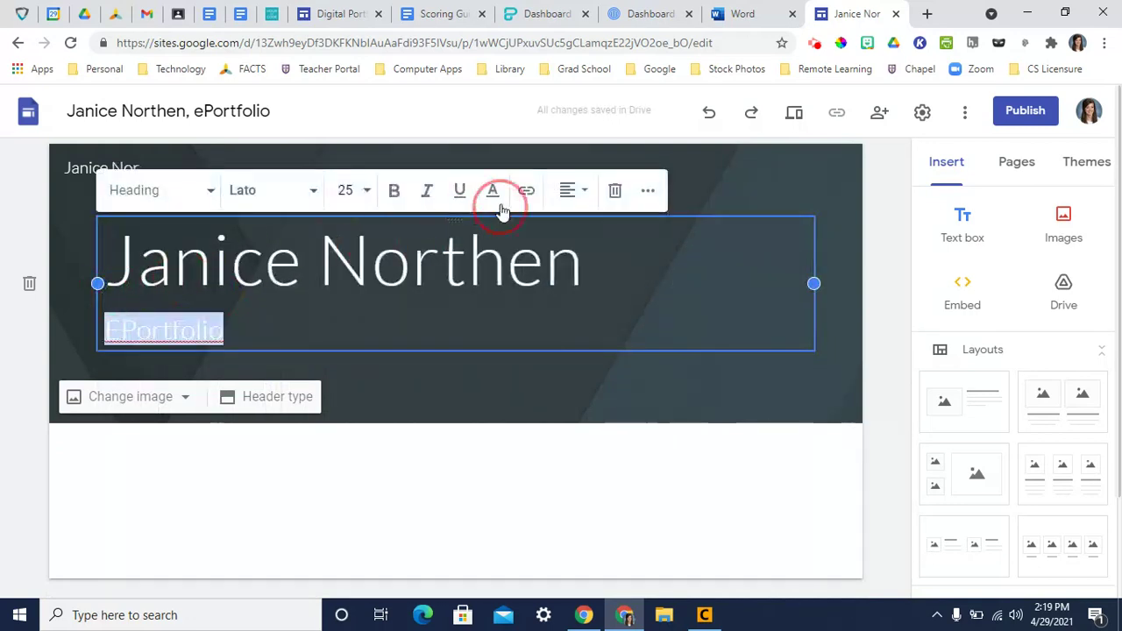
click(570, 190)
click(568, 237)
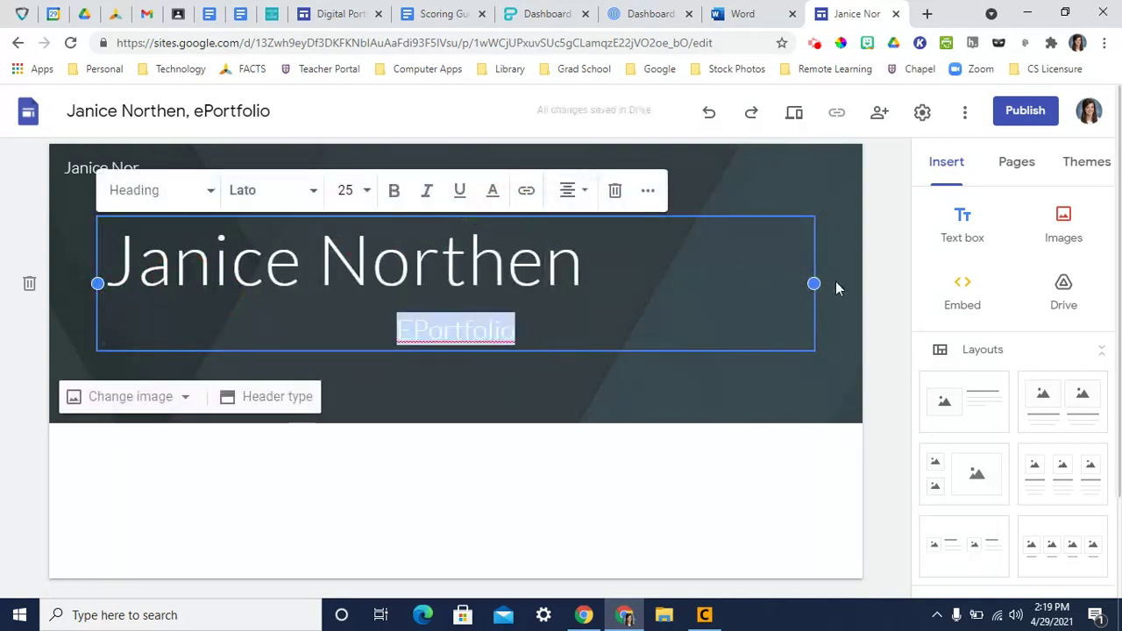
click(582, 281)
click(583, 192)
click(574, 237)
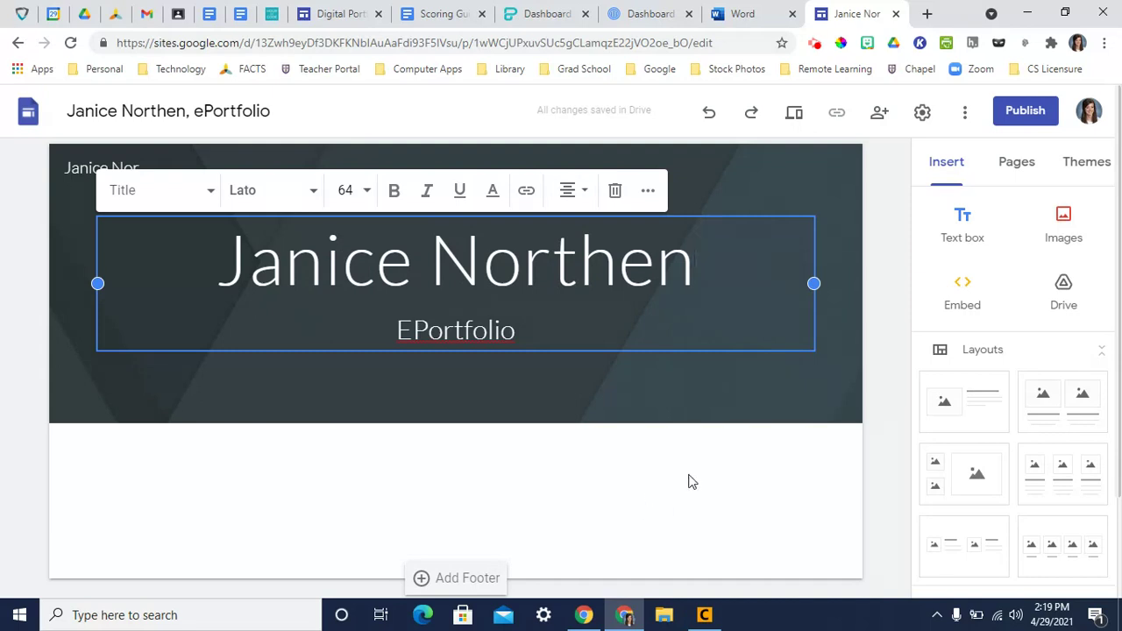
- Insert the portrait photo from Drive's 2020-2021 > Computer Apps > ePortfolio > Artifacts folder below the header
double_click(251, 455)
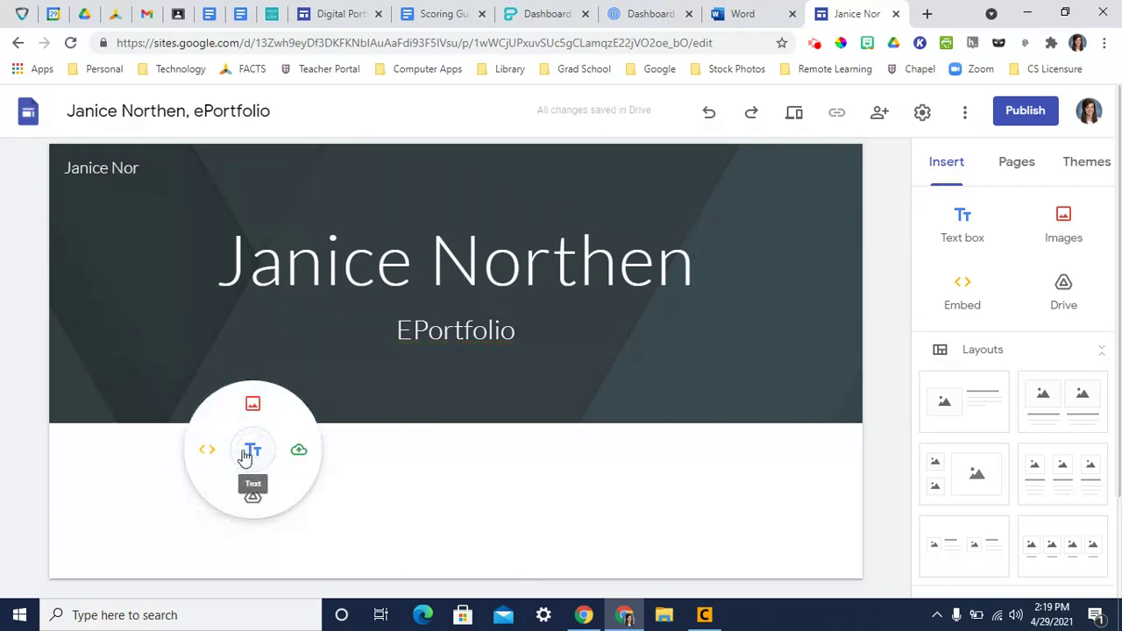
click(252, 496)
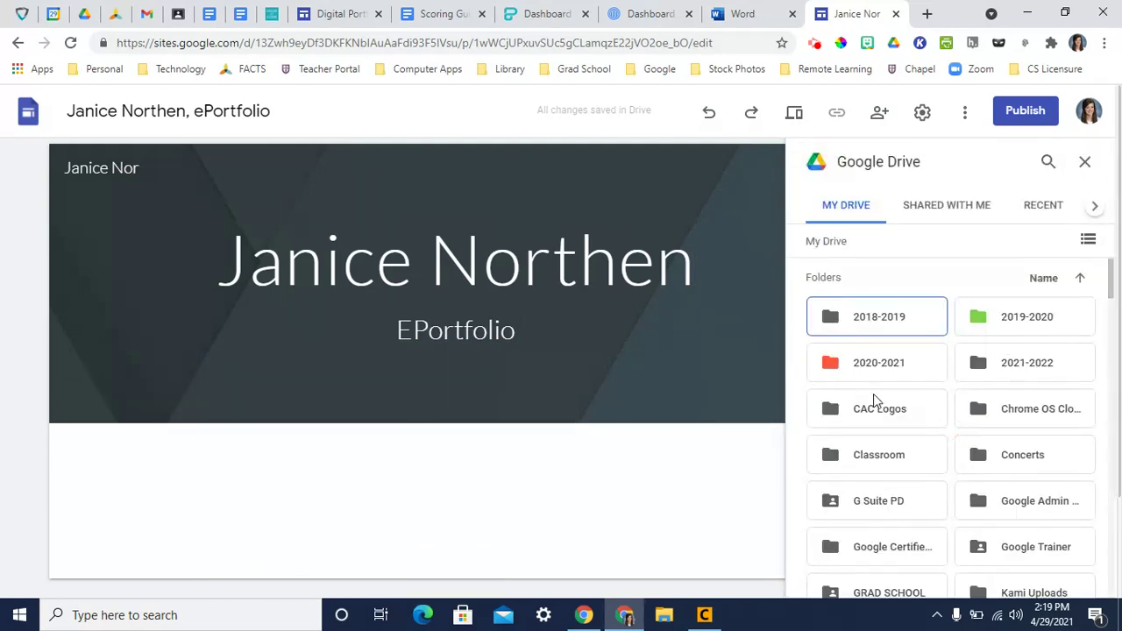
double_click(874, 365)
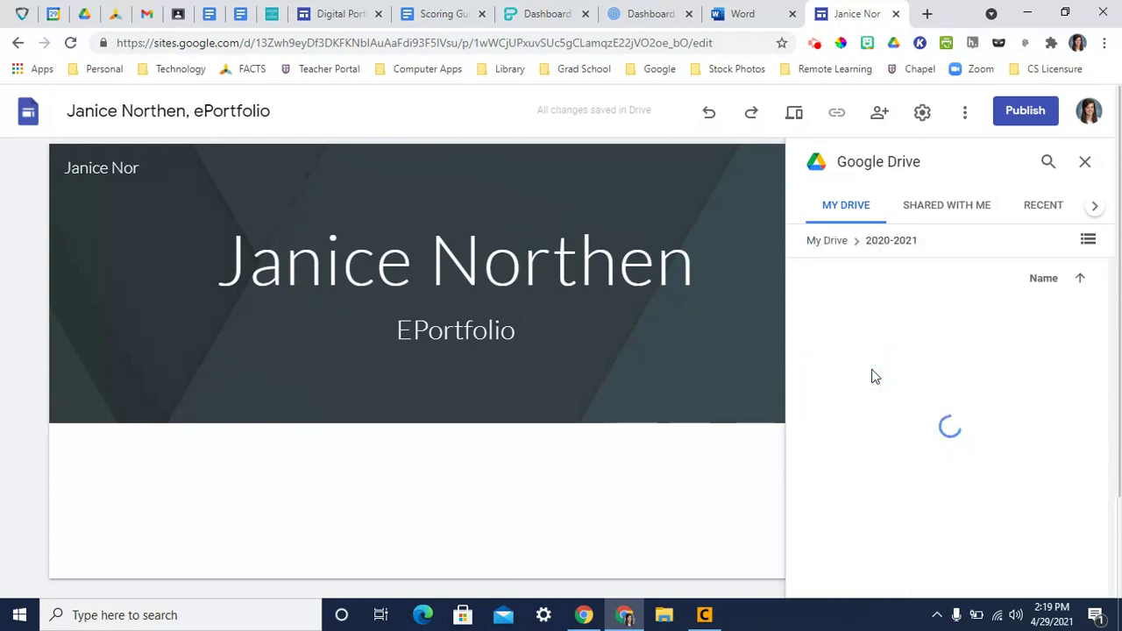
click(874, 375)
double_click(872, 376)
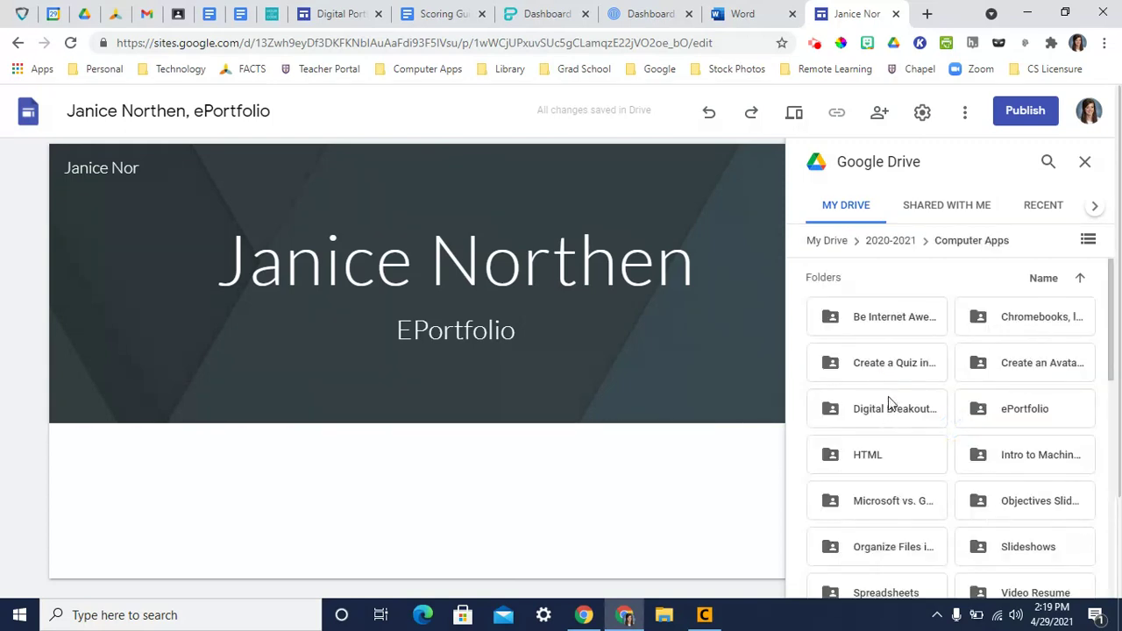
double_click(1030, 414)
double_click(856, 335)
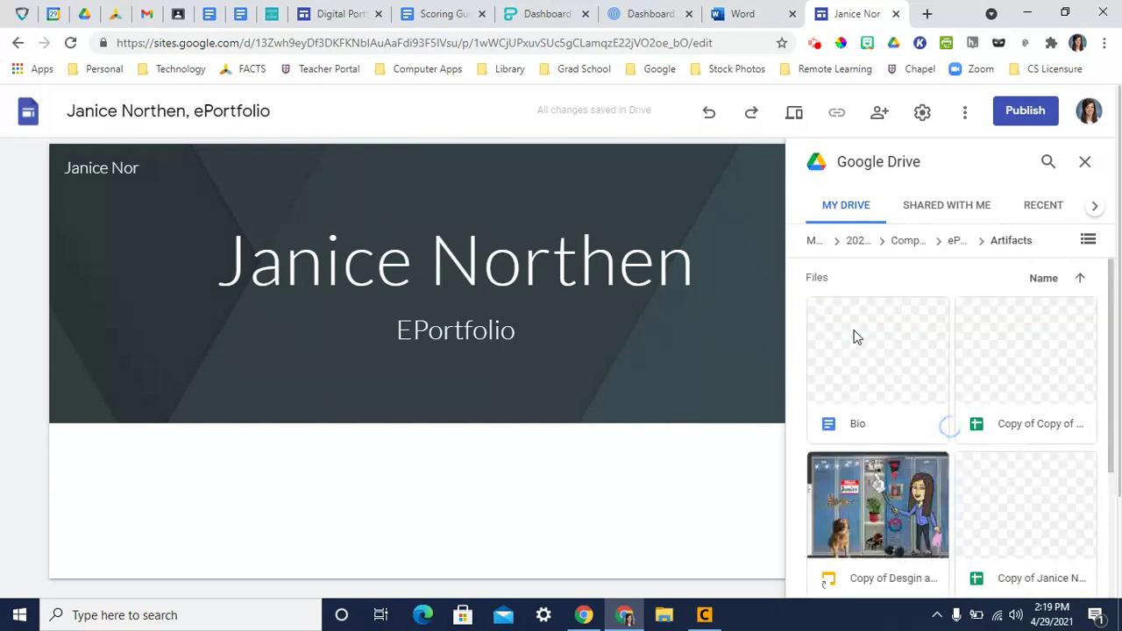
scroll(950, 422, down, 1)
scroll(949, 421, down, 1)
scroll(949, 420, up, 2)
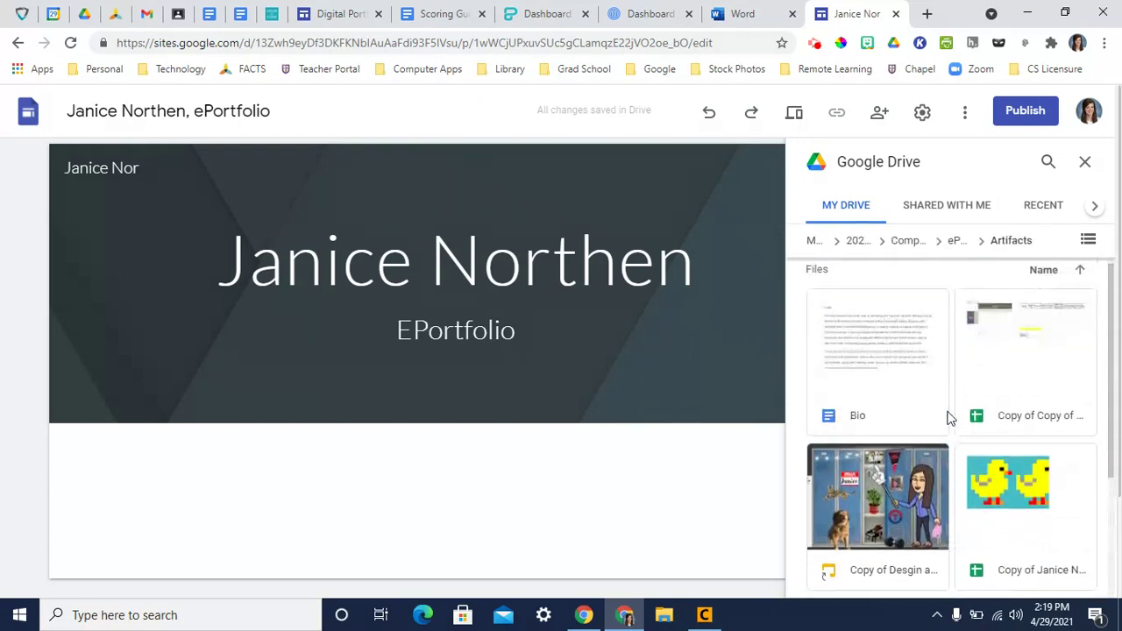
scroll(956, 418, down, 2)
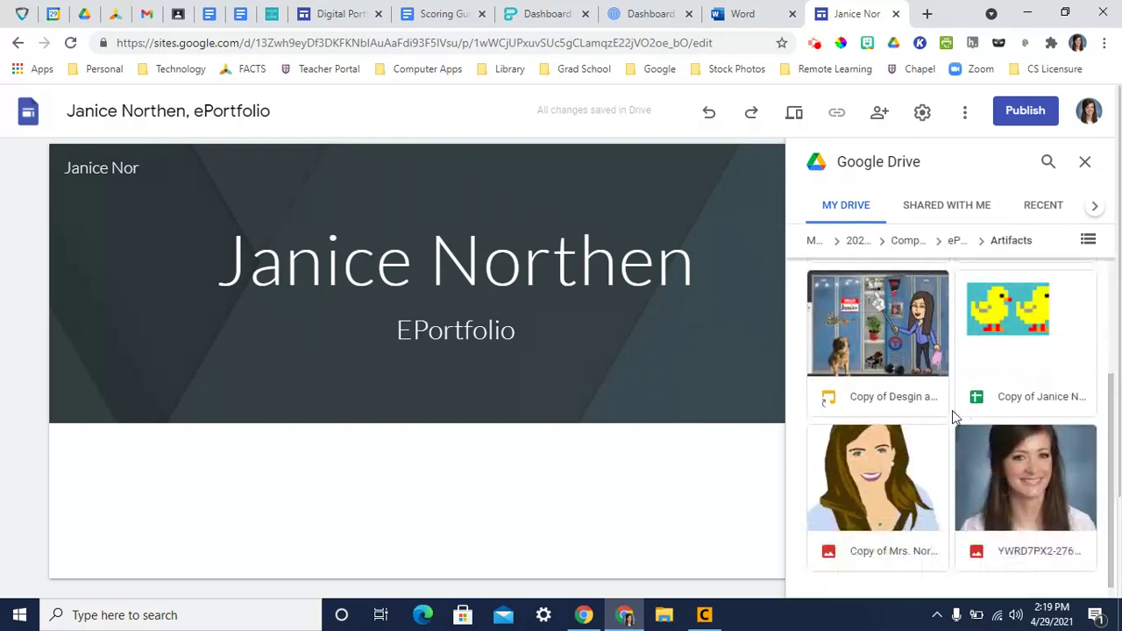
click(1029, 480)
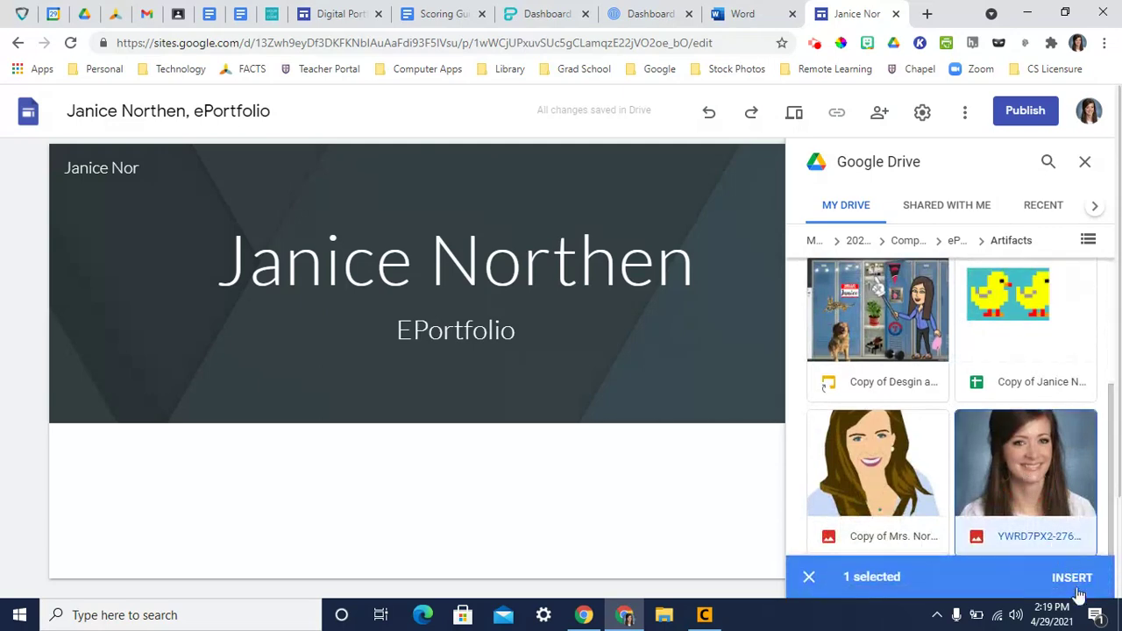
click(1076, 582)
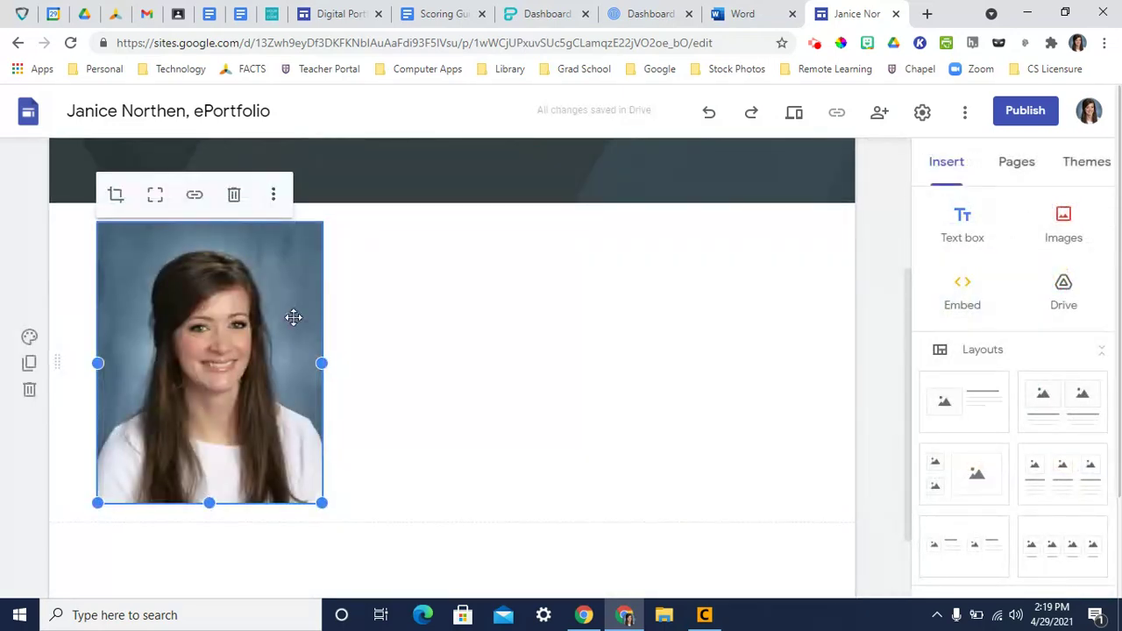
- Add a text box beside the photo and paste the three-paragraph biography starting 'Hello!'
double_click(595, 300)
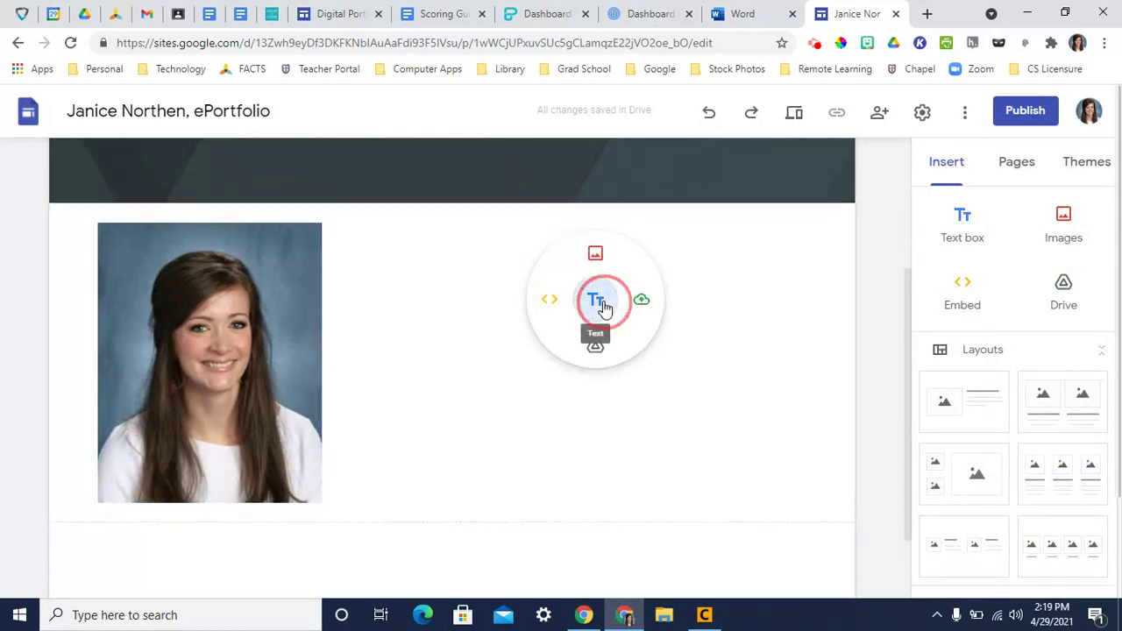
click(743, 306)
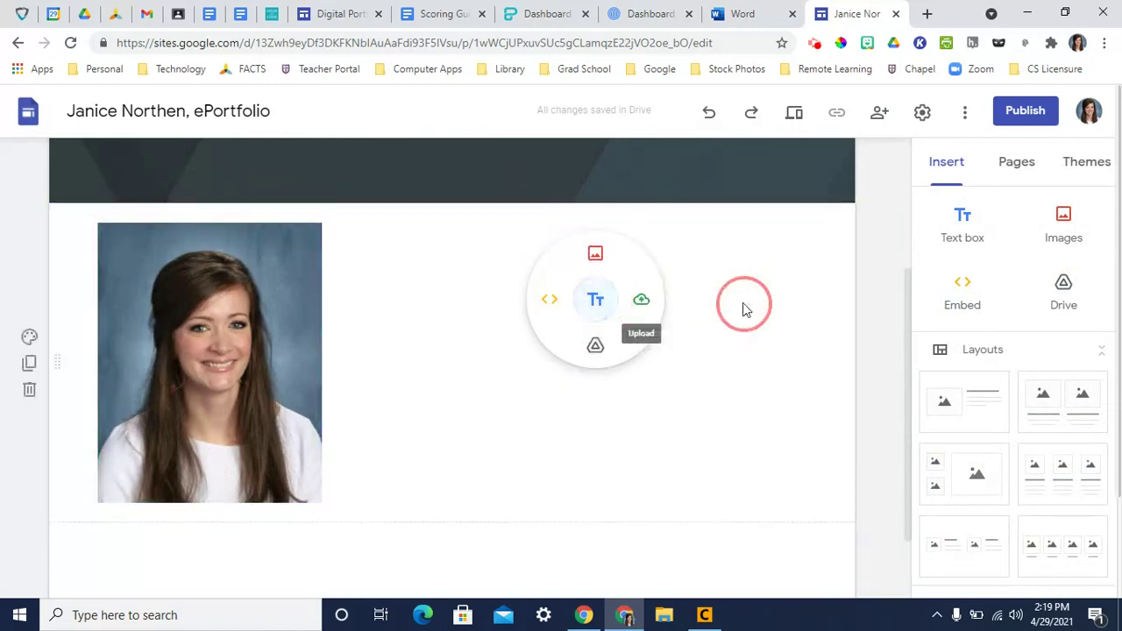
double_click(507, 323)
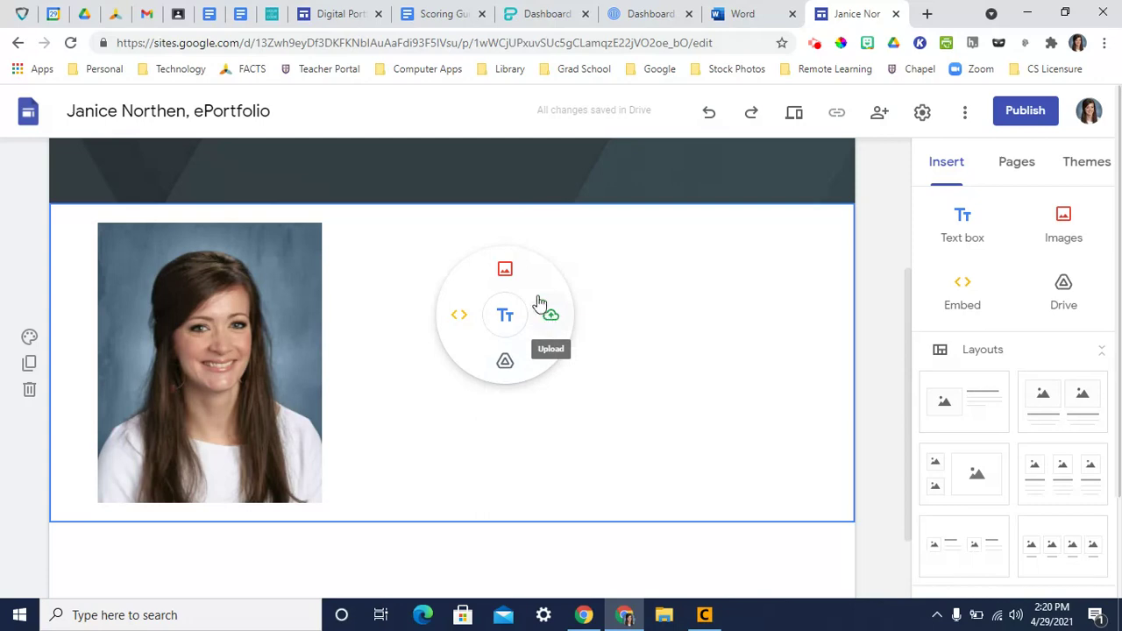
click(505, 273)
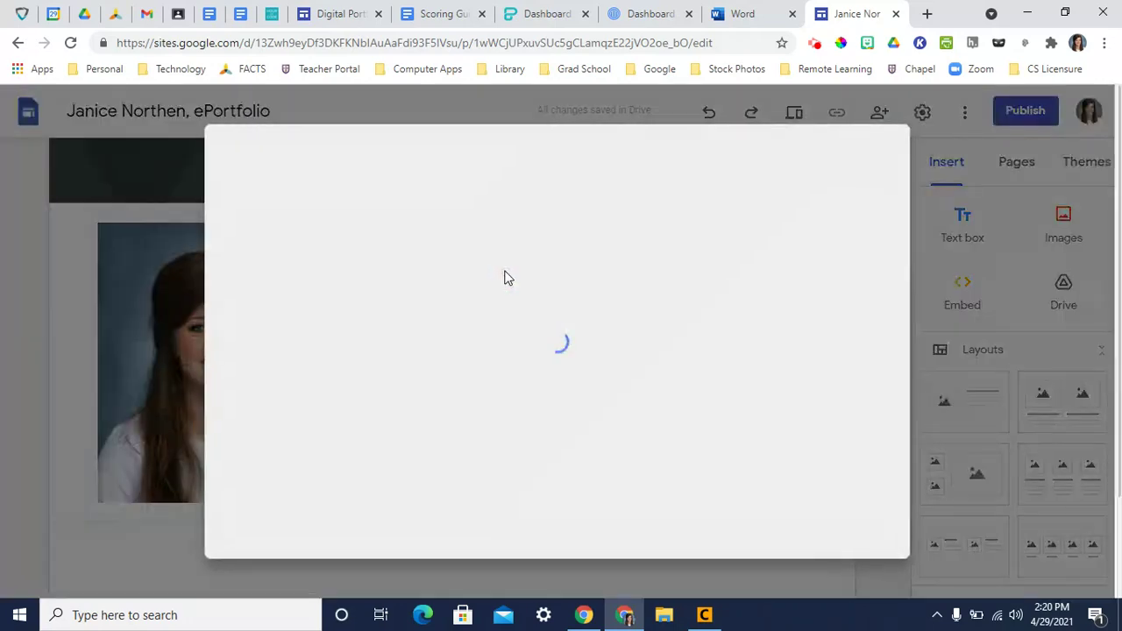
click(881, 155)
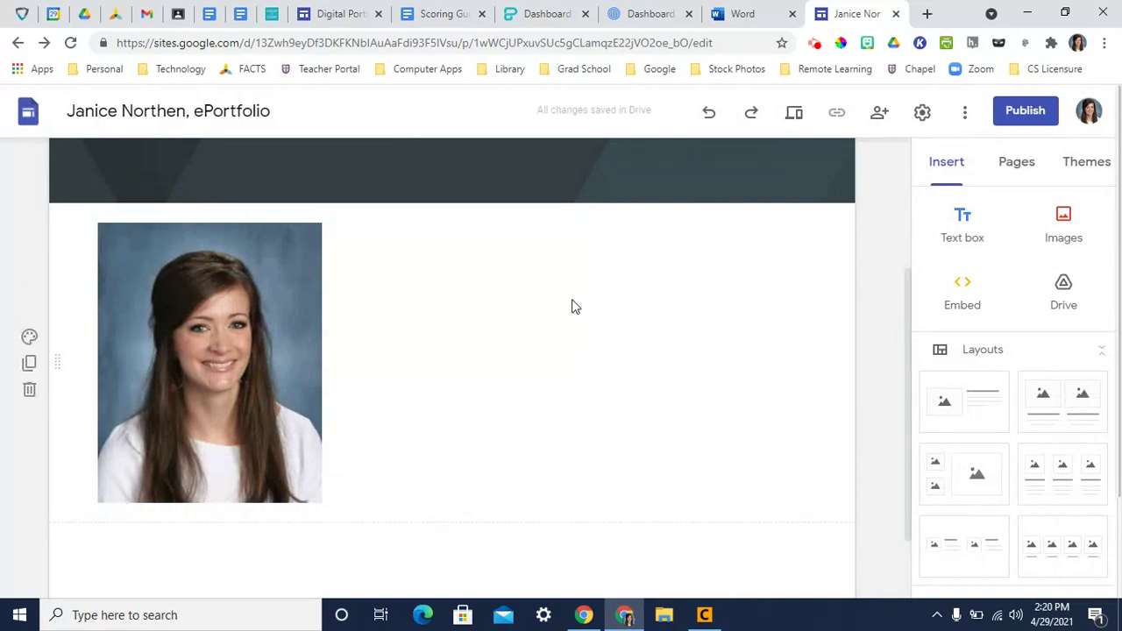
double_click(573, 307)
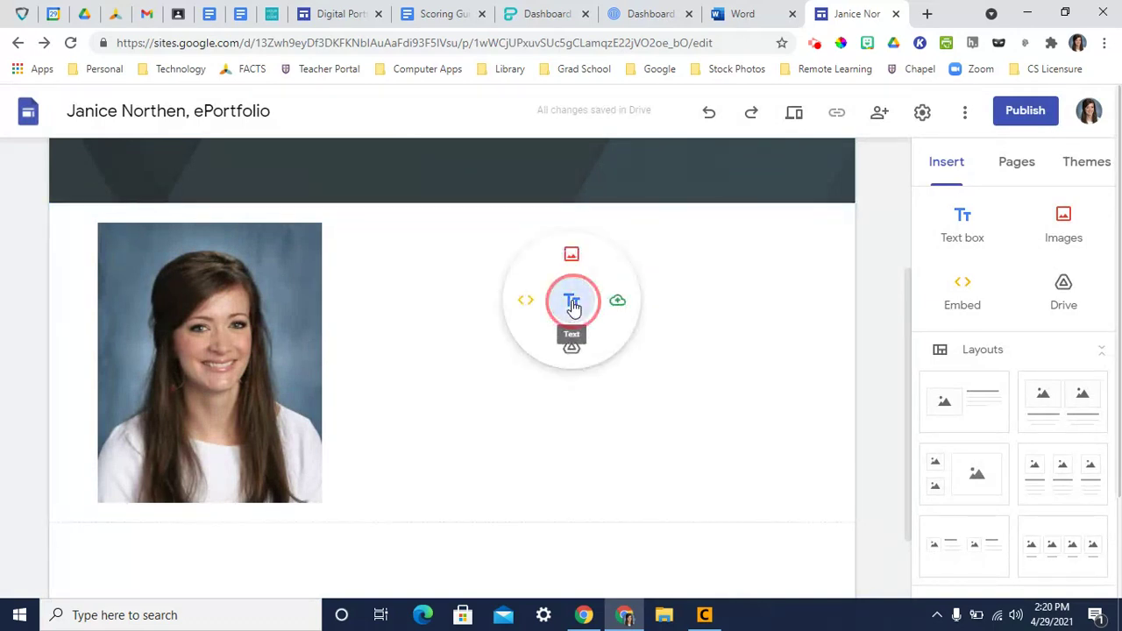
click(573, 304)
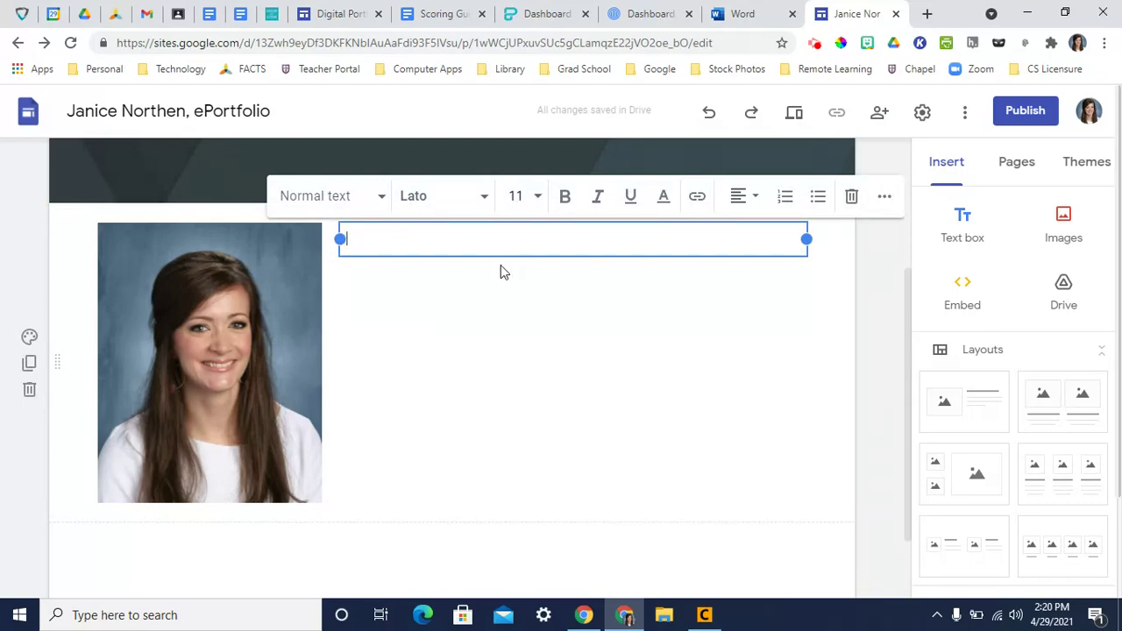
text(Hello! I am finishing my thirteenth year of teaching and my tenth at CAC. Before coming "home" to Mustang Mountain, I taught in the Fayetteville Public Schools. My husband and I have two sweet kids of our own as well as a furball mutt named "Gordon Northen." I am a graduate of Henderson State University and the University of Arkansas in Fayetteville (Whoo Pig Sooie!). Back when I used to have free time, I enjoyed playing piano, reading, and simply being outside. I have chosen to be an educator specifically at CAC because I want to teach more than just academics. This is my mission field. I am prayerful over each of my students, and I want nothing more than to see each of them grow into the servants of God they were created to be.)
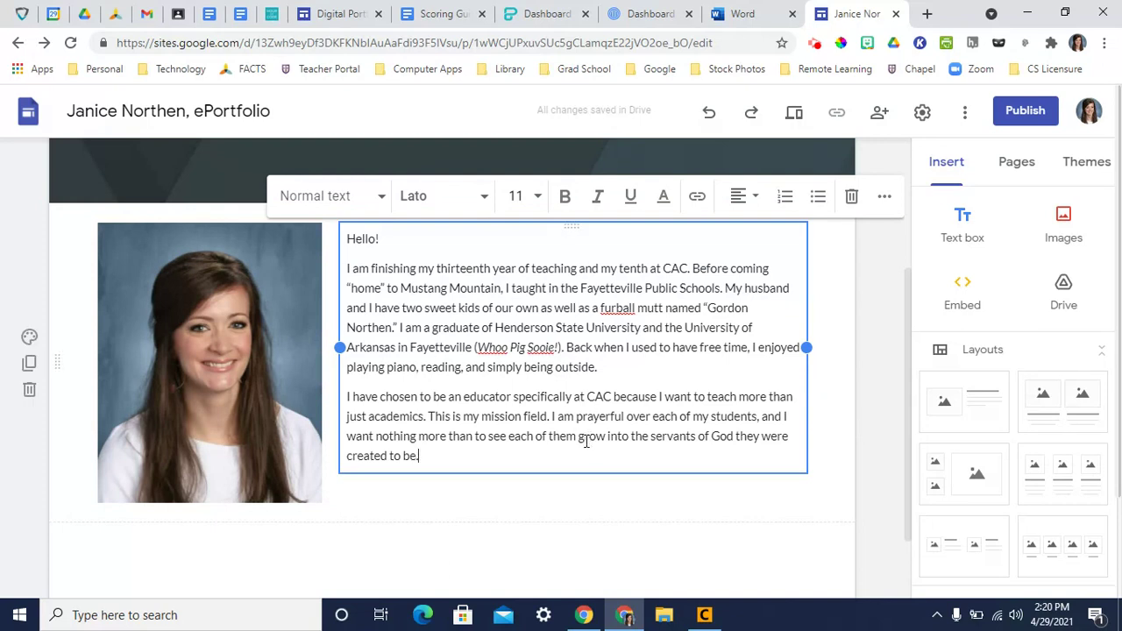
click(872, 508)
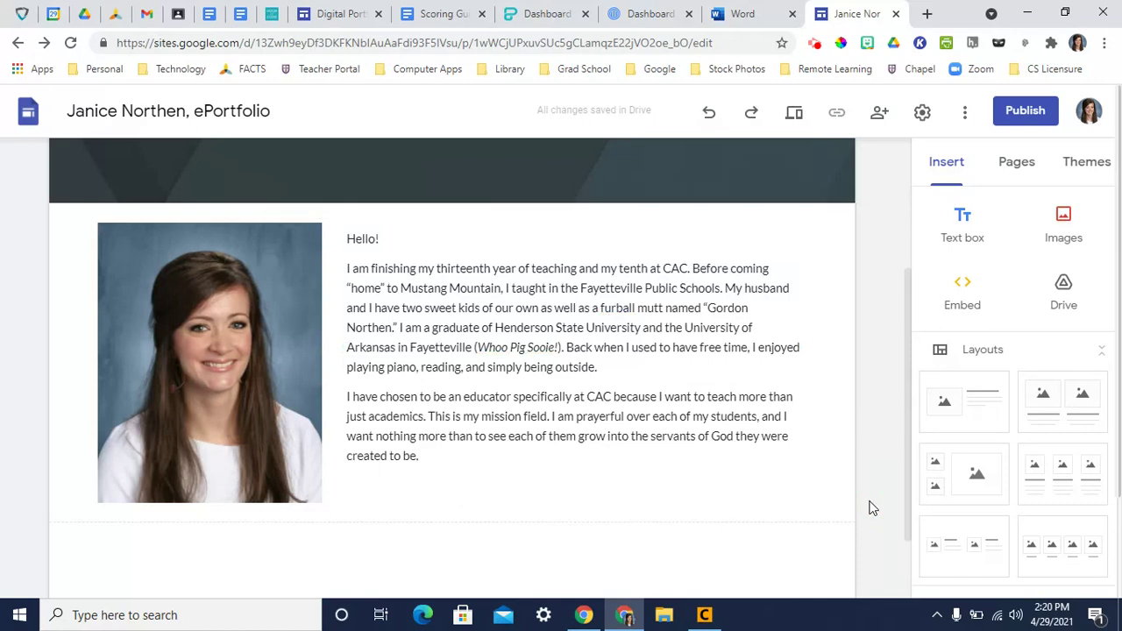
- Show the Pages panel, which lists only the Home page
scroll(845, 495, up, 3)
scroll(838, 487, down, 3)
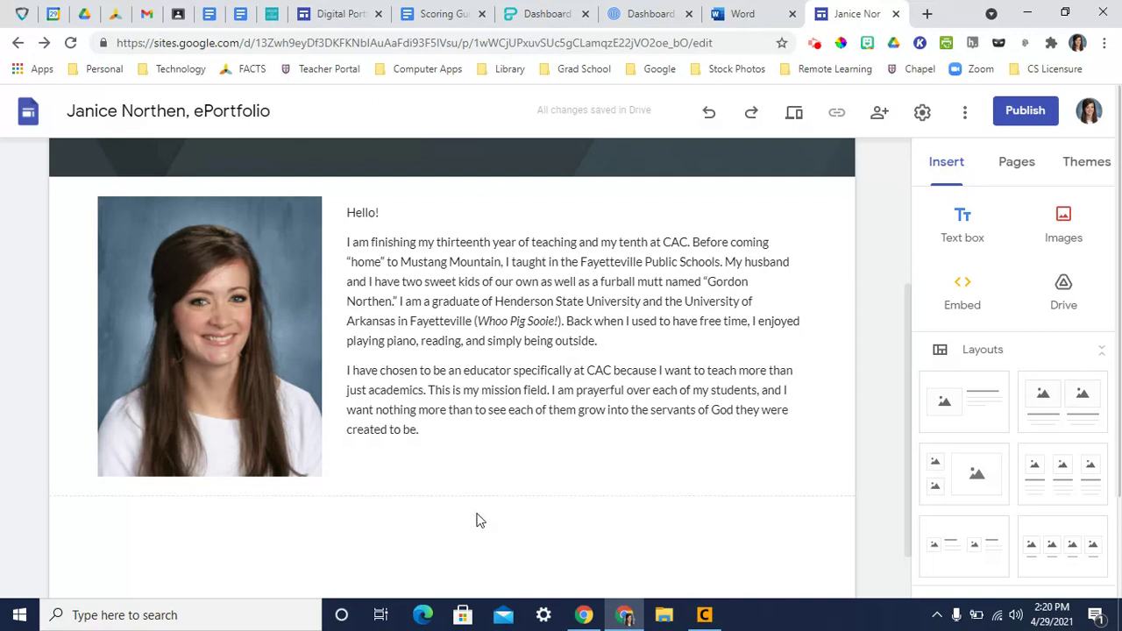
double_click(476, 521)
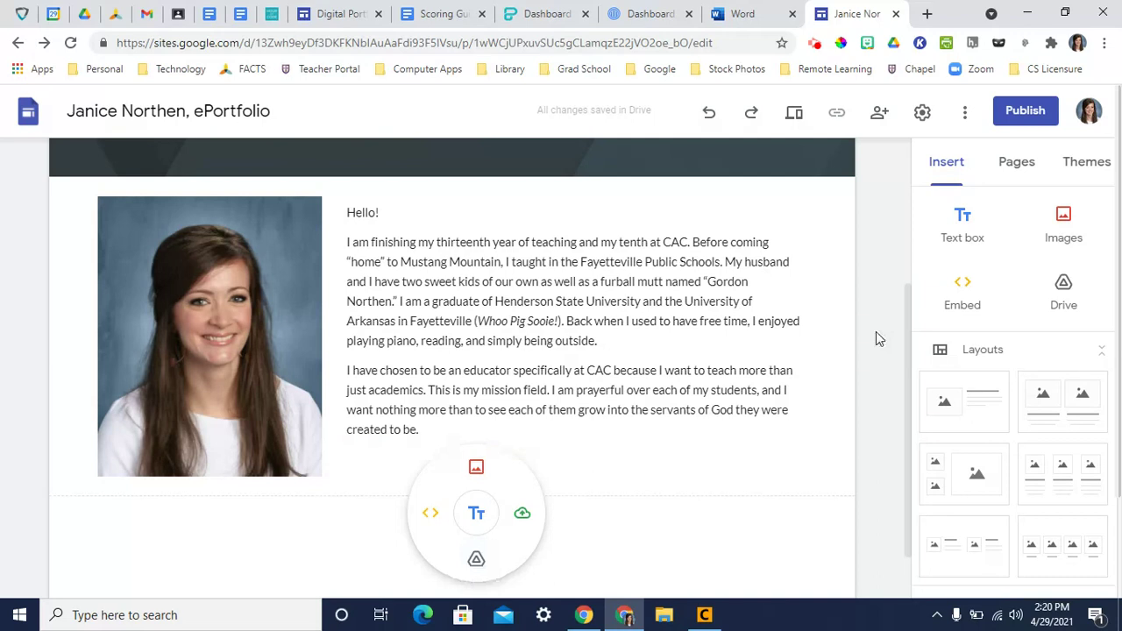
click(1017, 163)
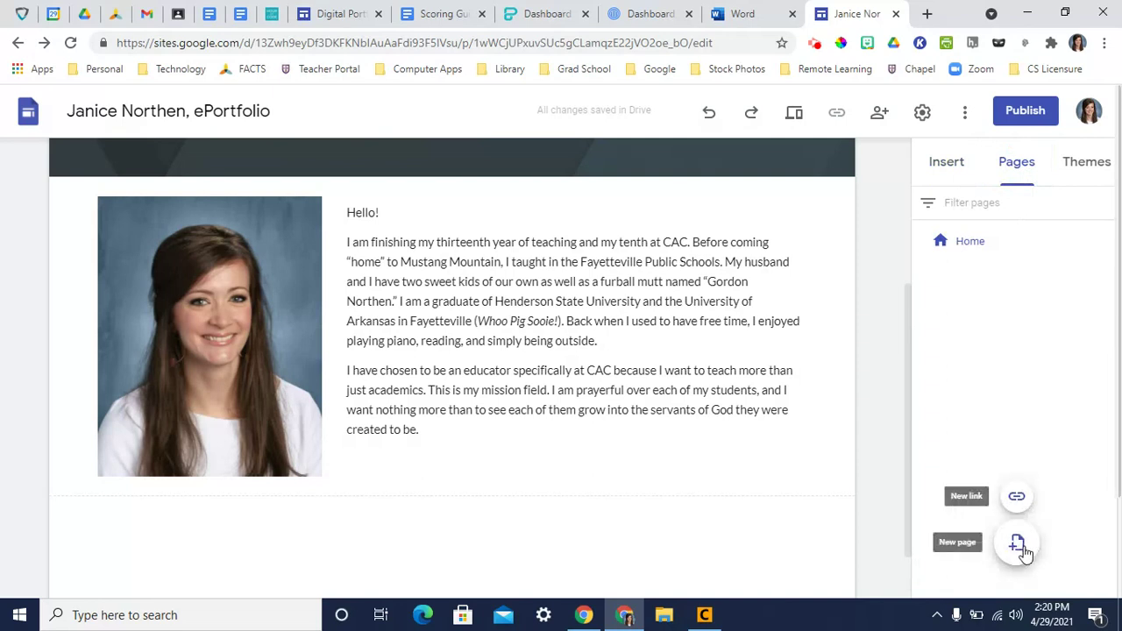
- Add a new page named 'Google' under Home
click(1017, 545)
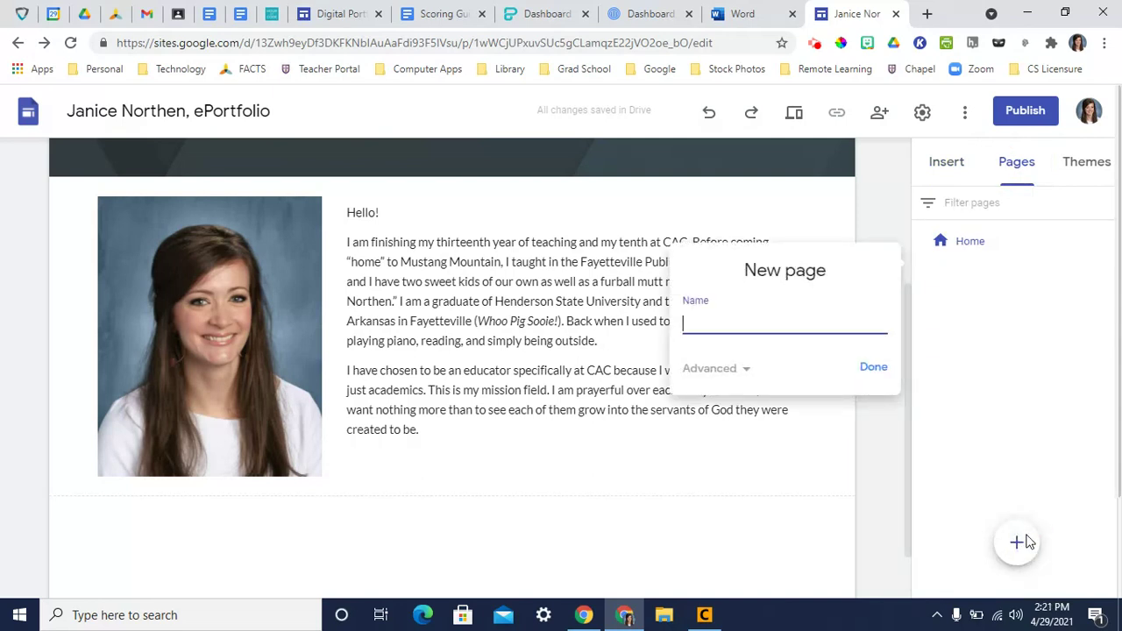
key(Return)
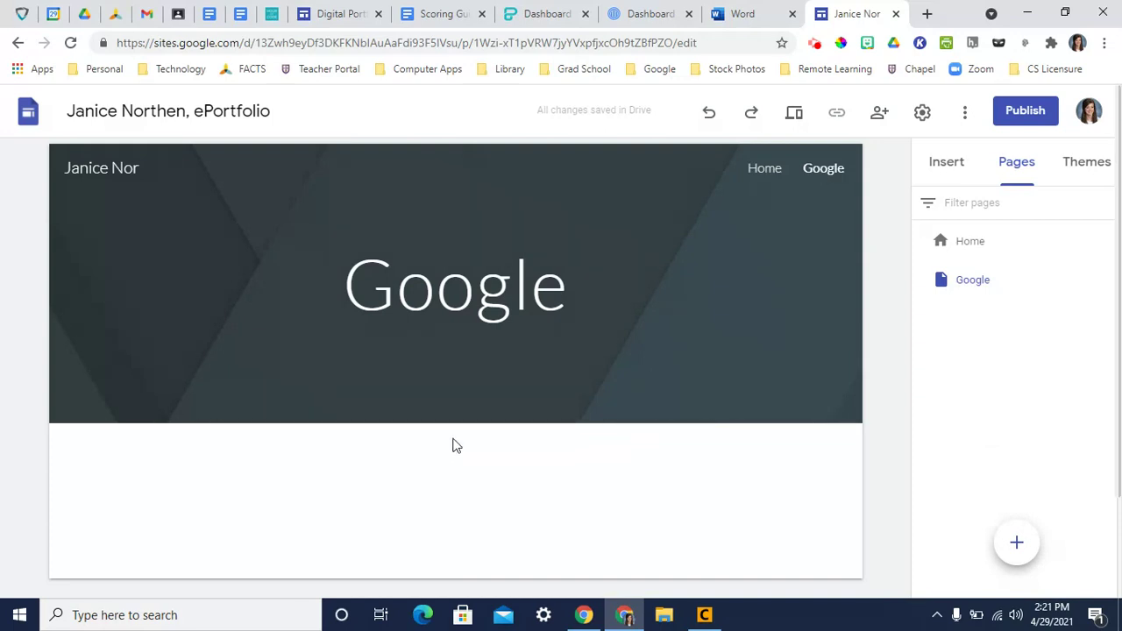
- Add a 'Google Slides' text box below the page header, styled as a Heading
click(456, 448)
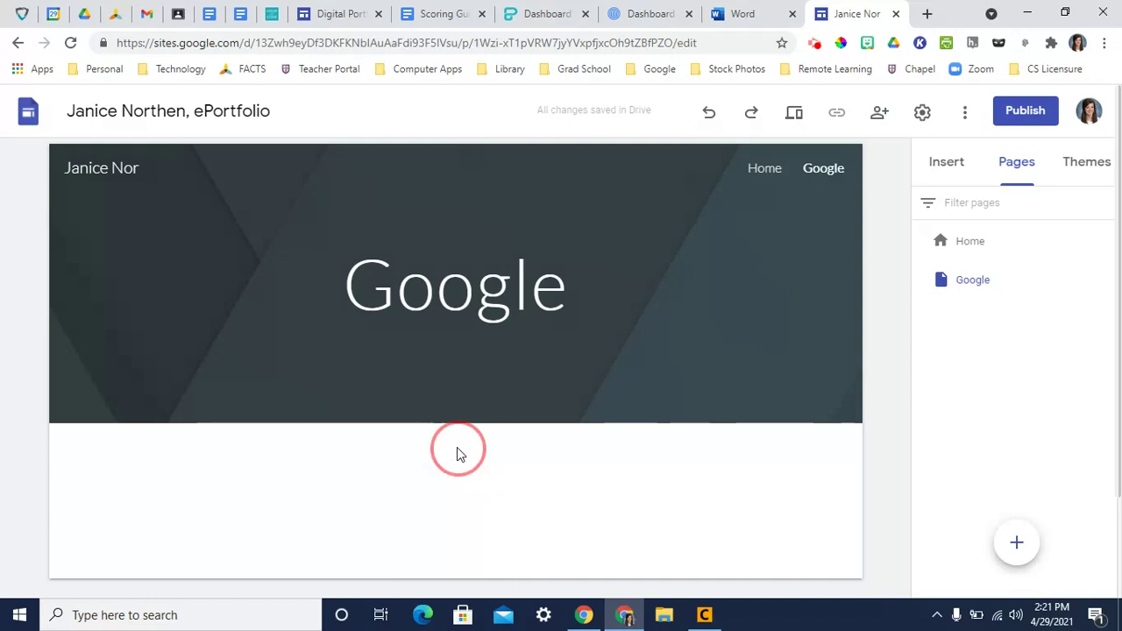
click(457, 449)
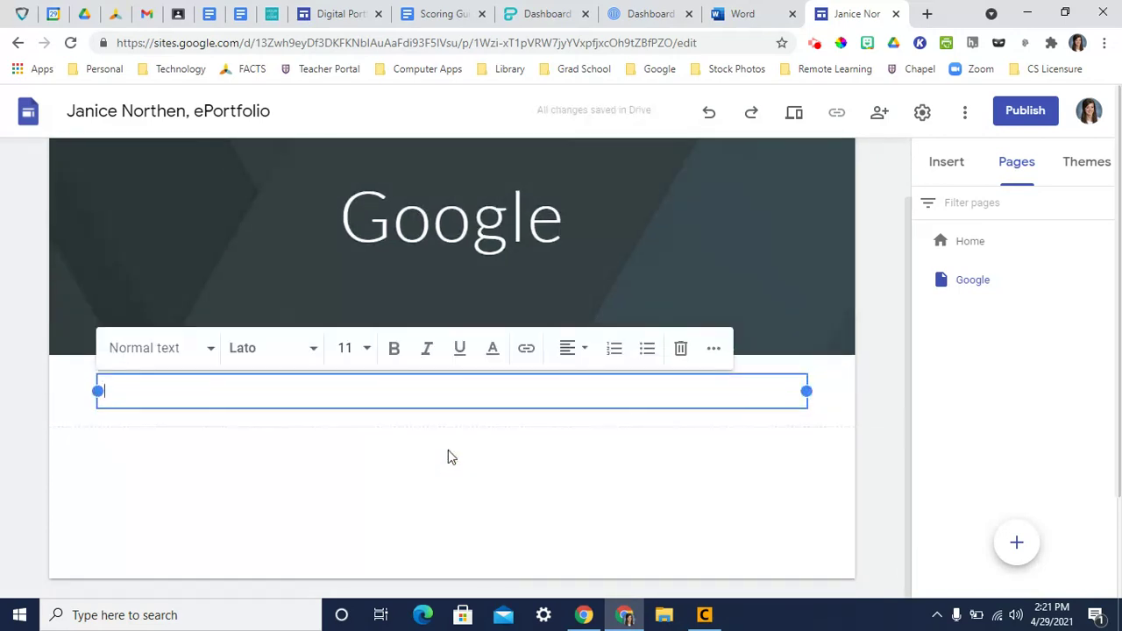
text(Google Slides)
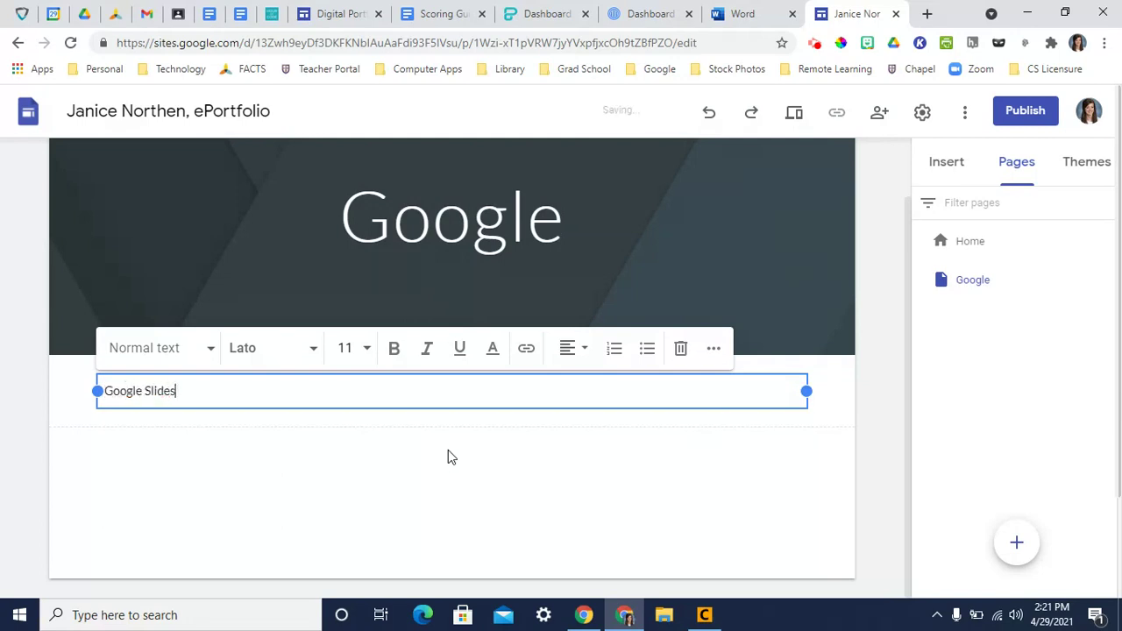
drag(181, 391, 70, 395)
click(149, 349)
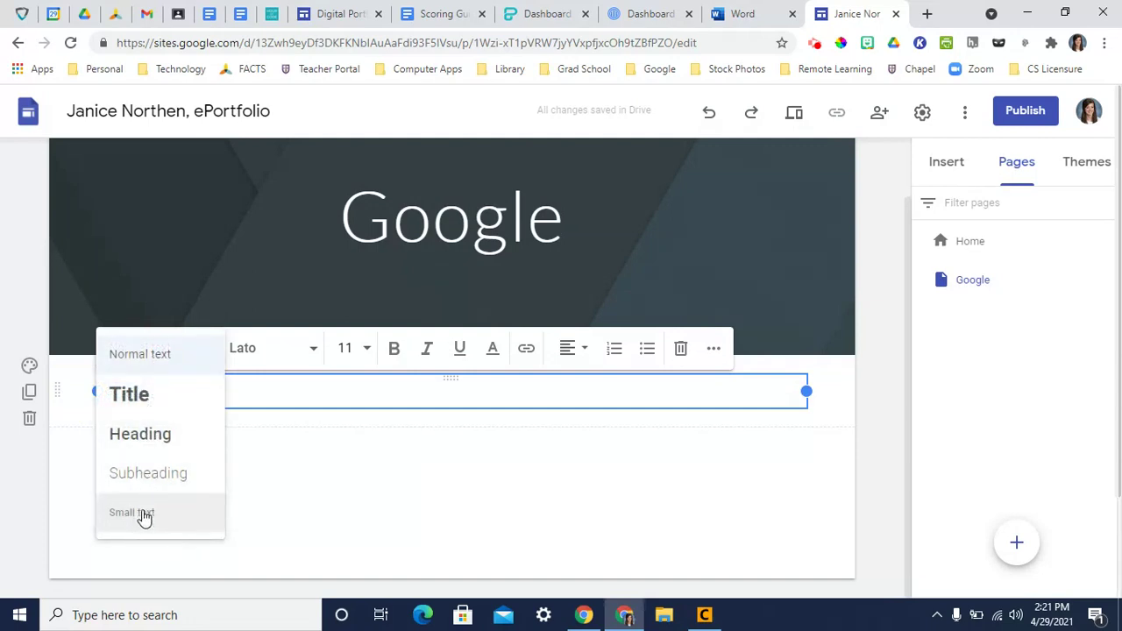
click(169, 443)
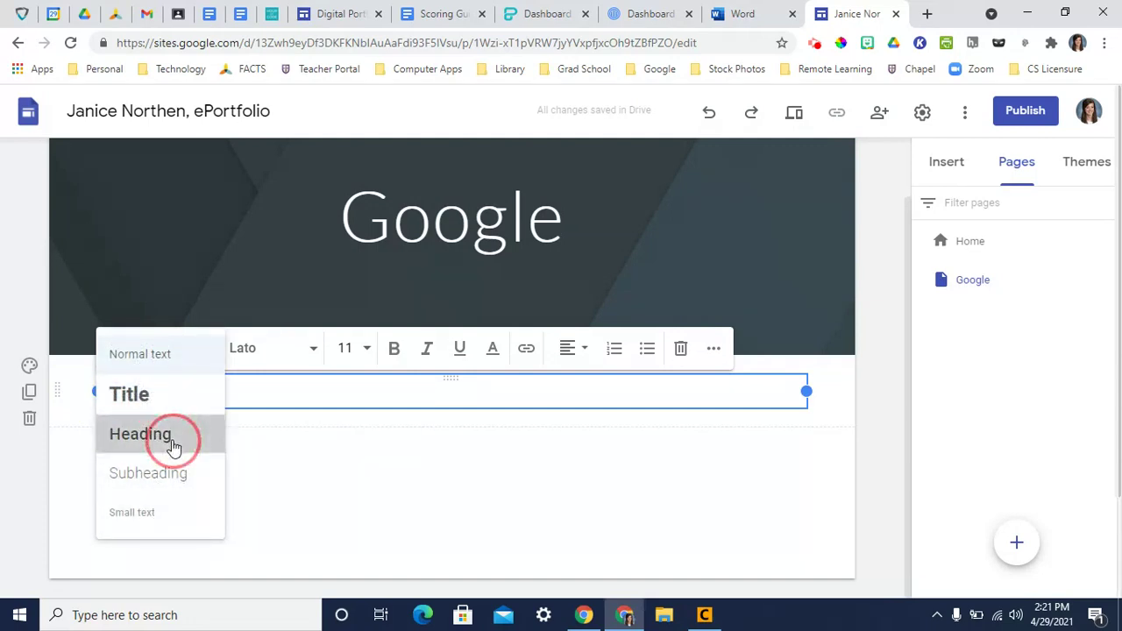
- Set the heading section's background to the blue Emphasis 2 style
click(32, 372)
click(131, 470)
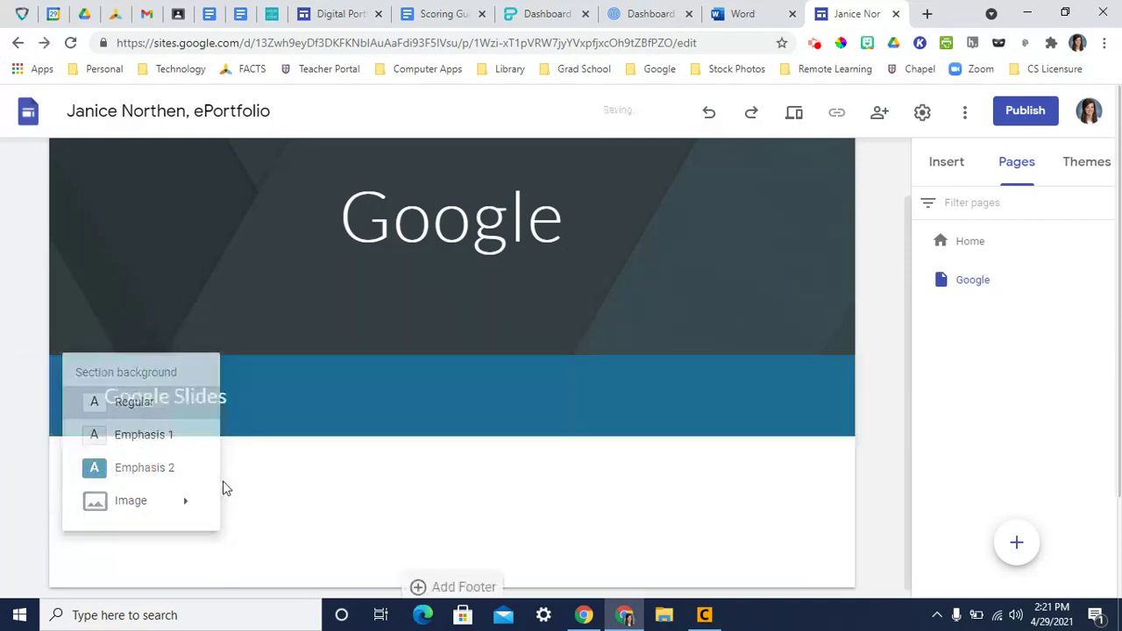
double_click(246, 474)
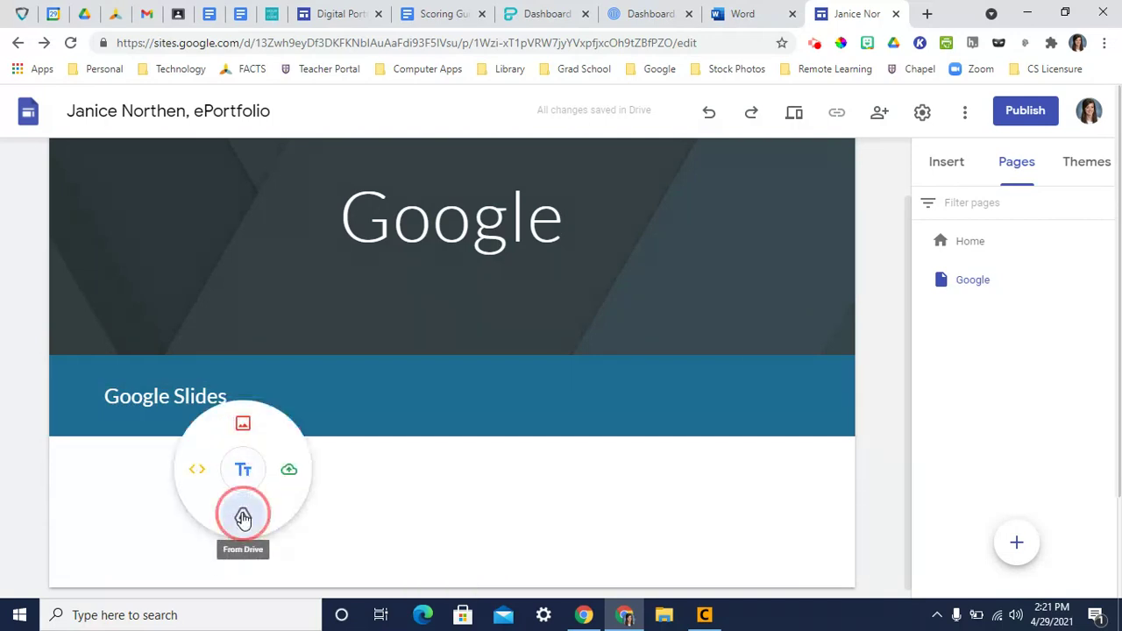
- Embed the virtual locker slides from Drive's 2020-2021 > Computer Apps > ePortfolio > Artifacts folder
click(242, 514)
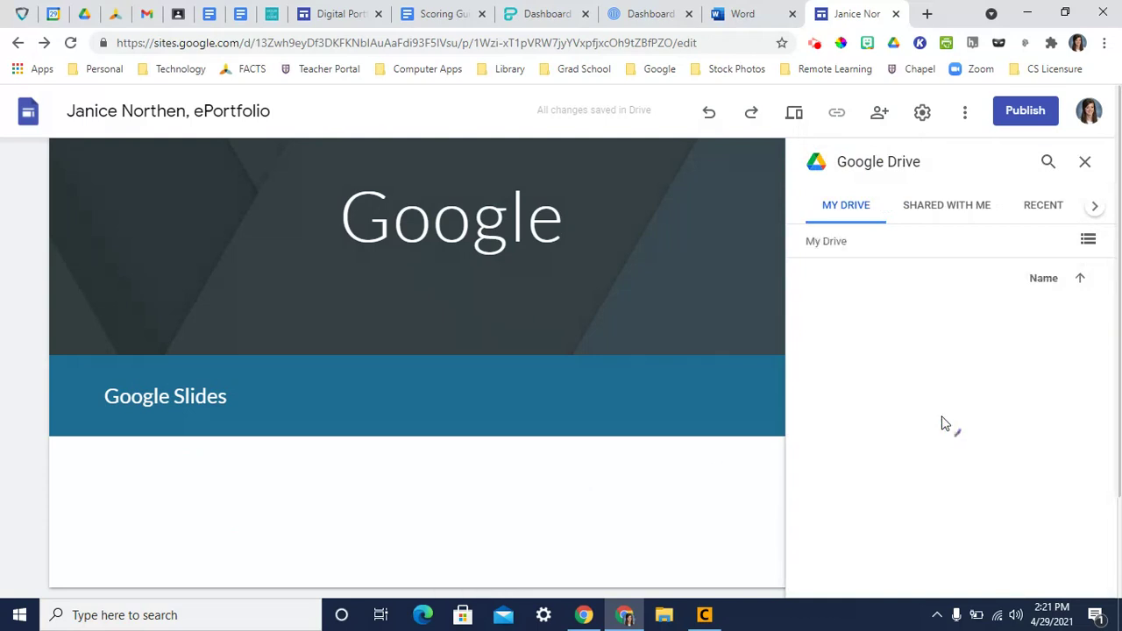
double_click(912, 374)
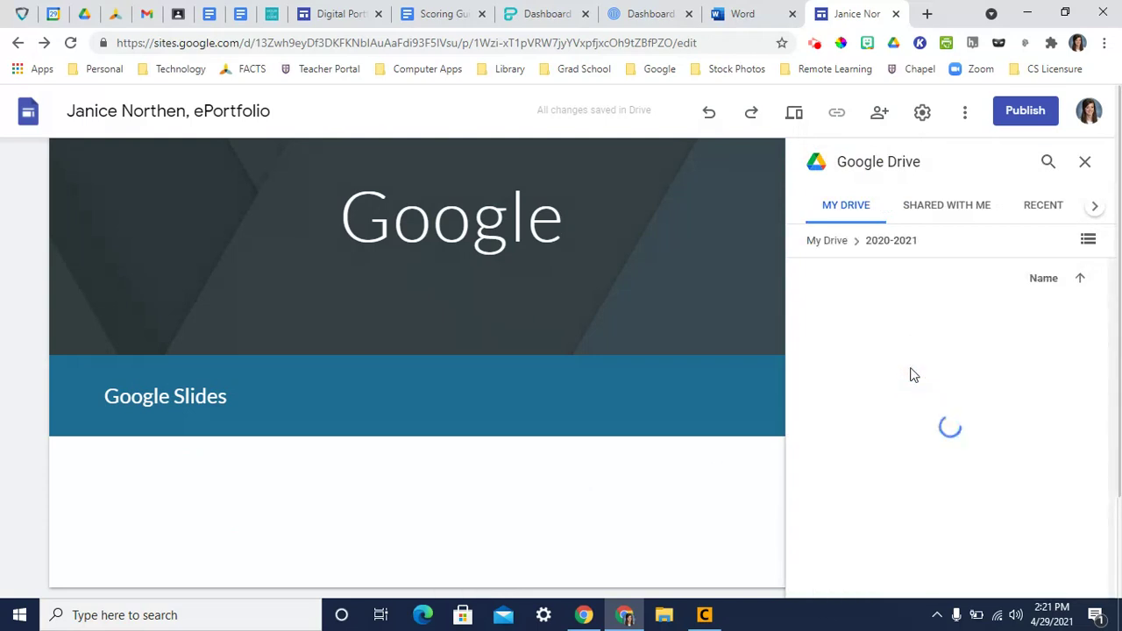
double_click(912, 381)
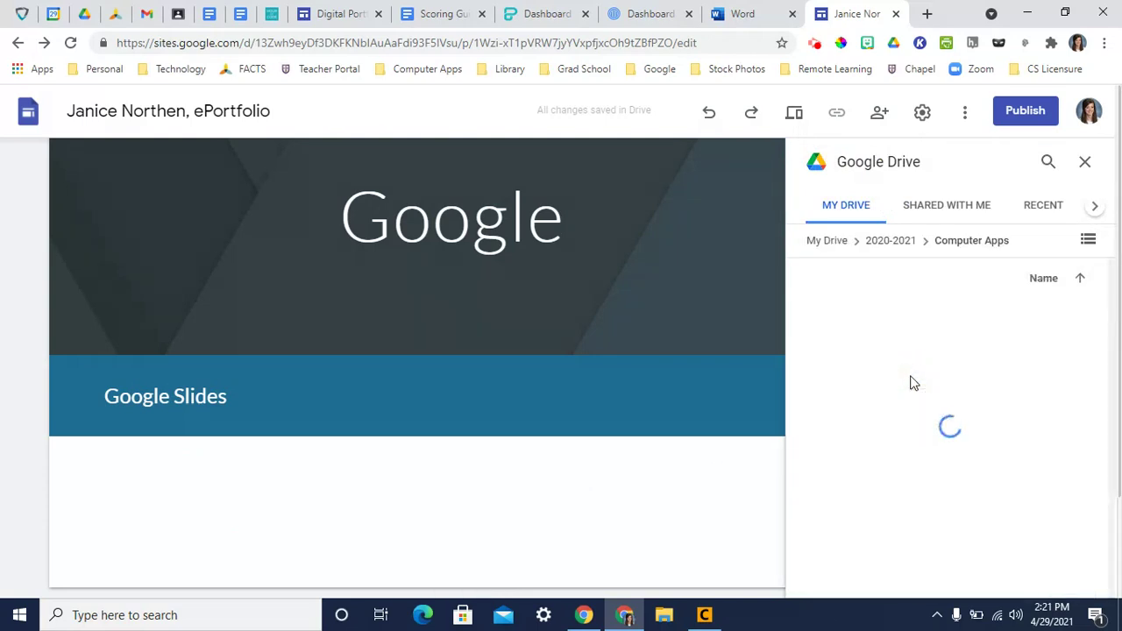
click(1015, 410)
double_click(1015, 410)
double_click(879, 331)
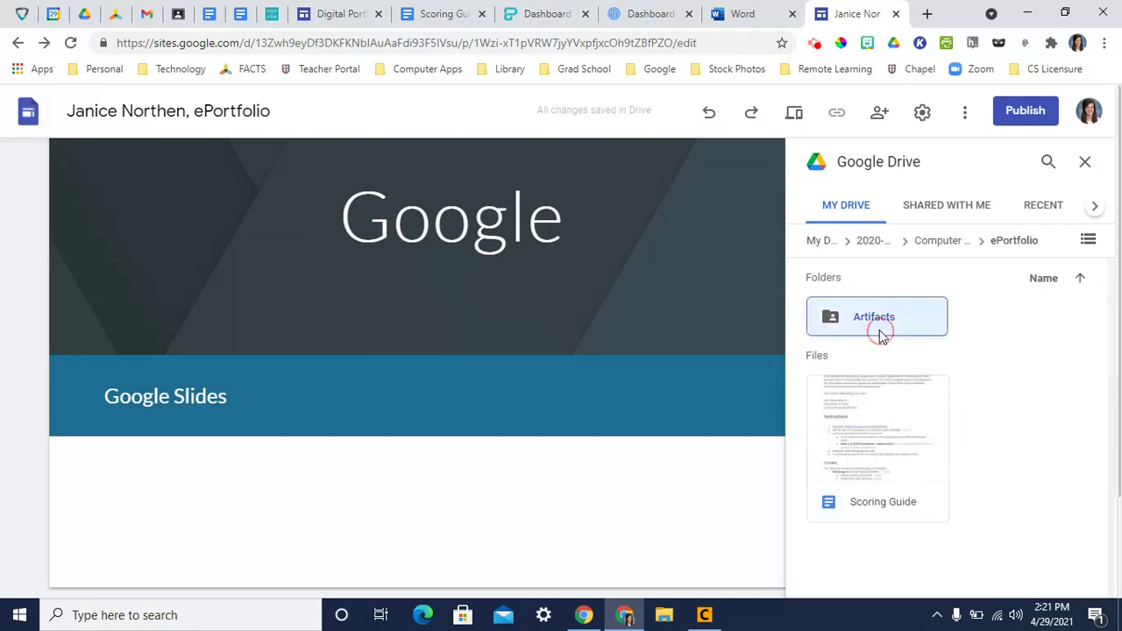
click(921, 487)
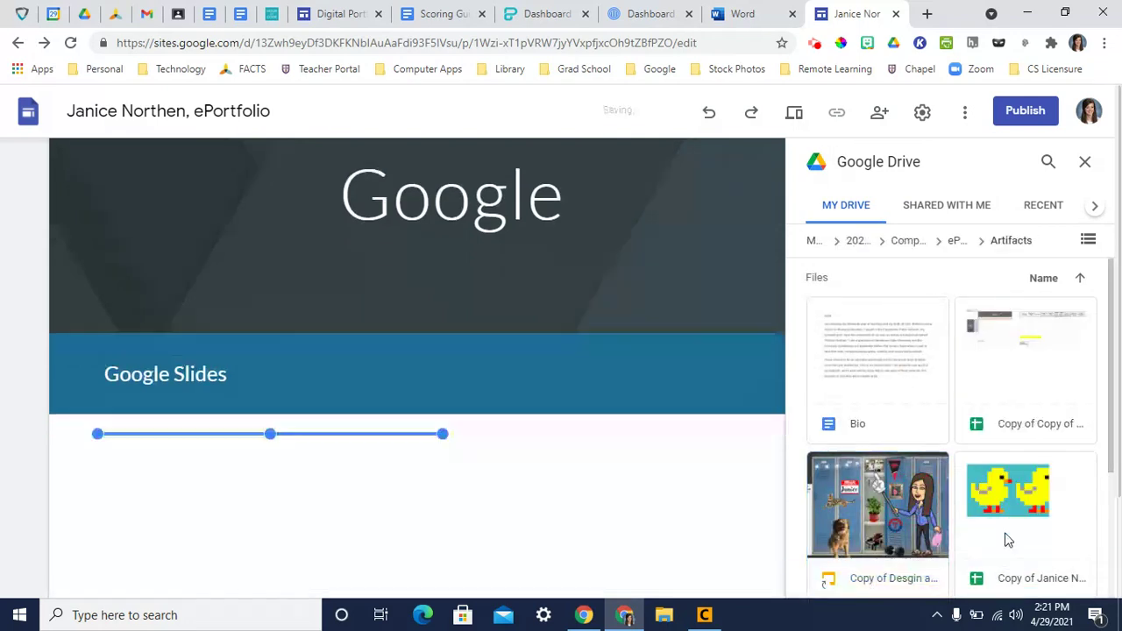
click(1085, 165)
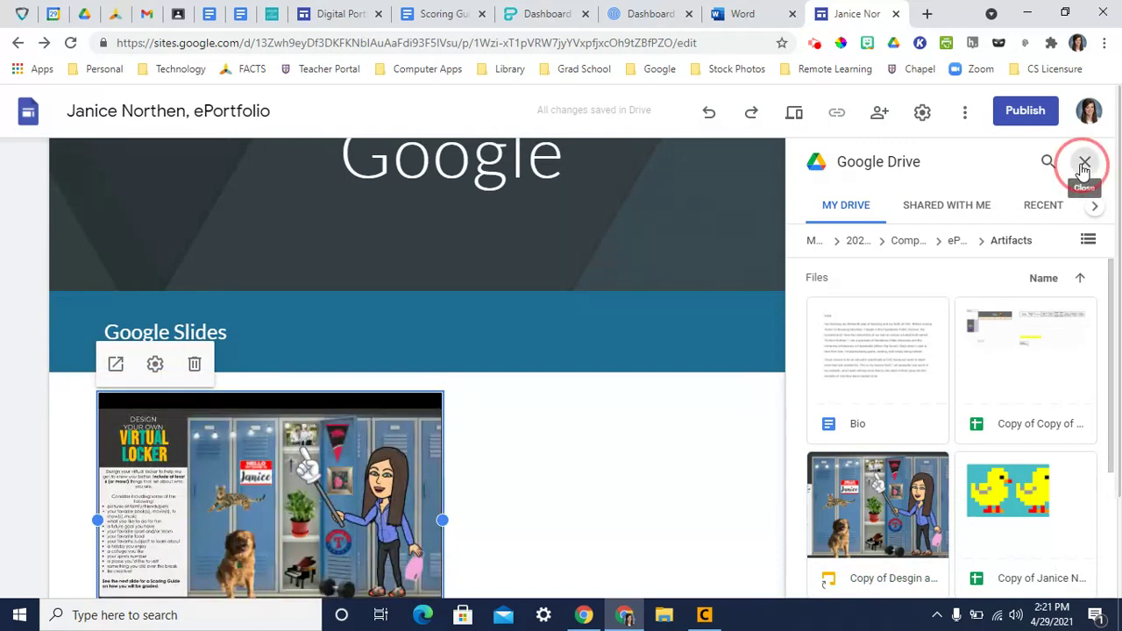
double_click(634, 473)
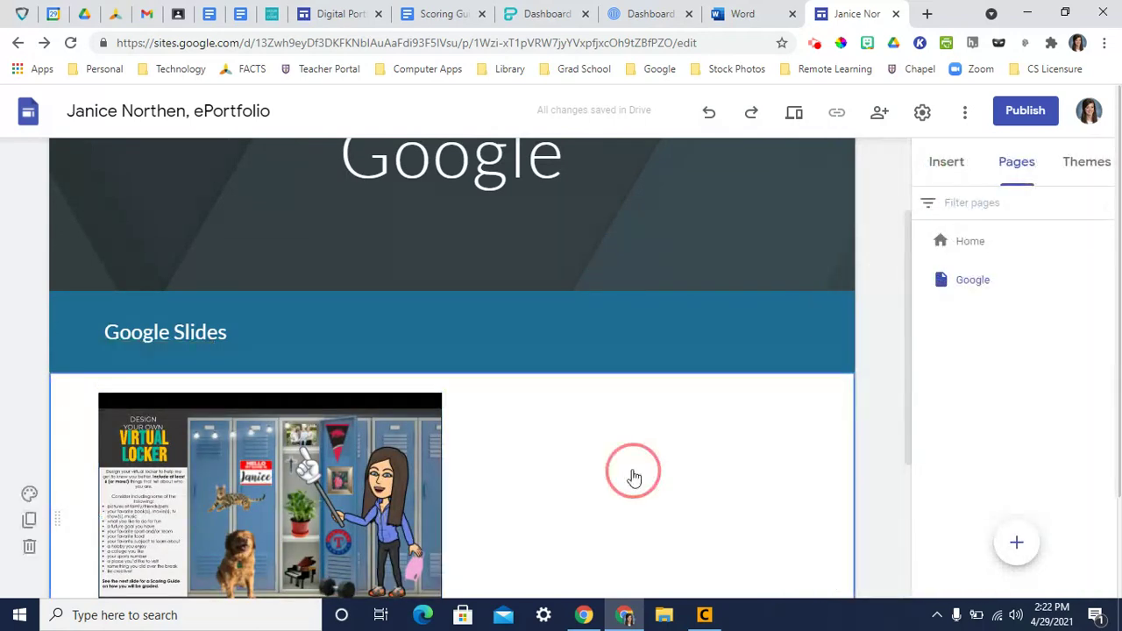
- Add the caption 'We created digital lockers to tell others about ourselves.' beside the locker slides
click(631, 474)
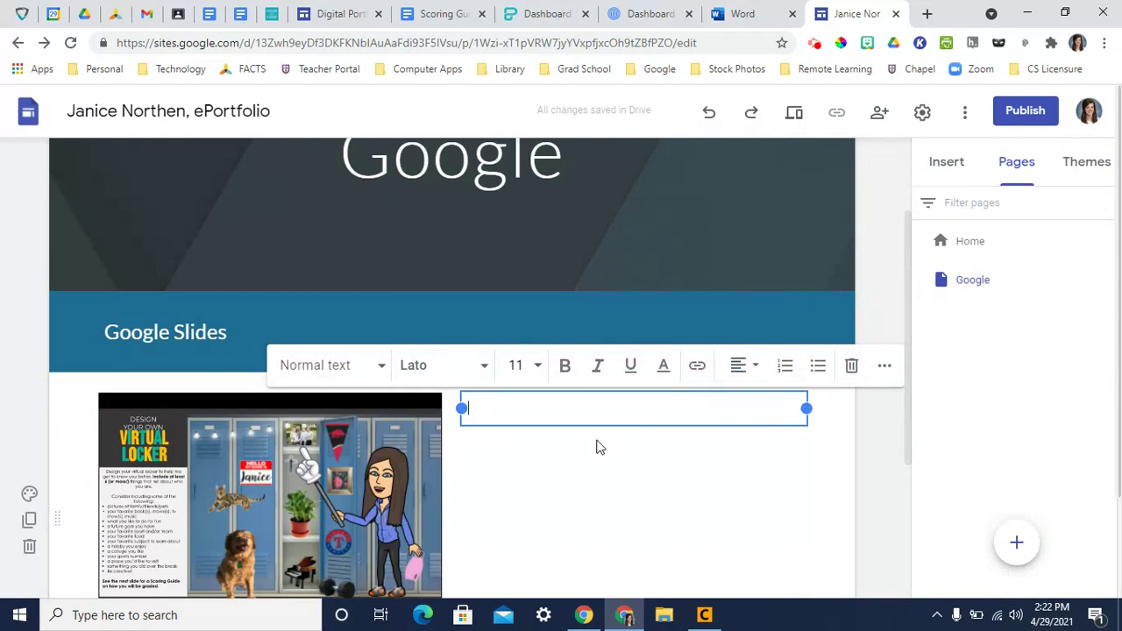
text(We created)
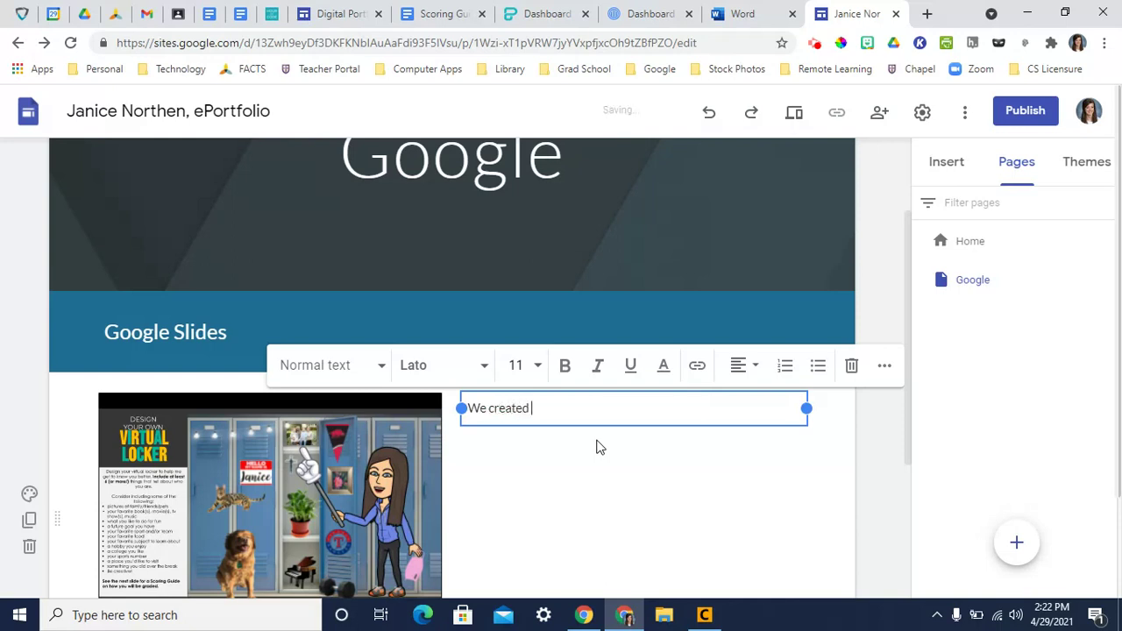
text( digital lockers to tell)
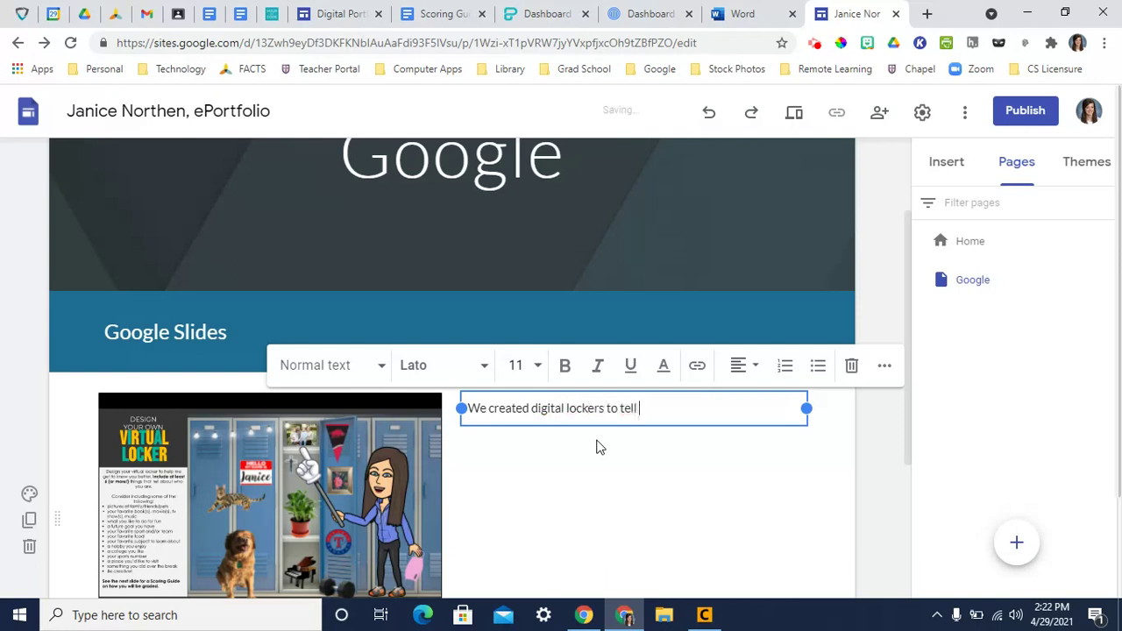
text( others about ourselves.)
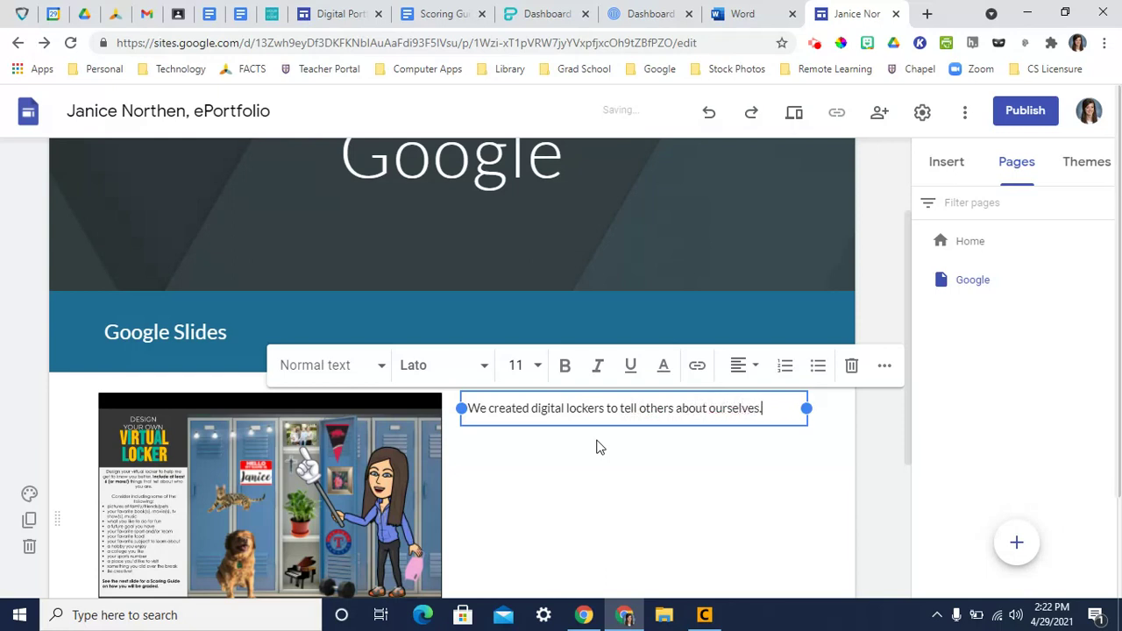
click(718, 463)
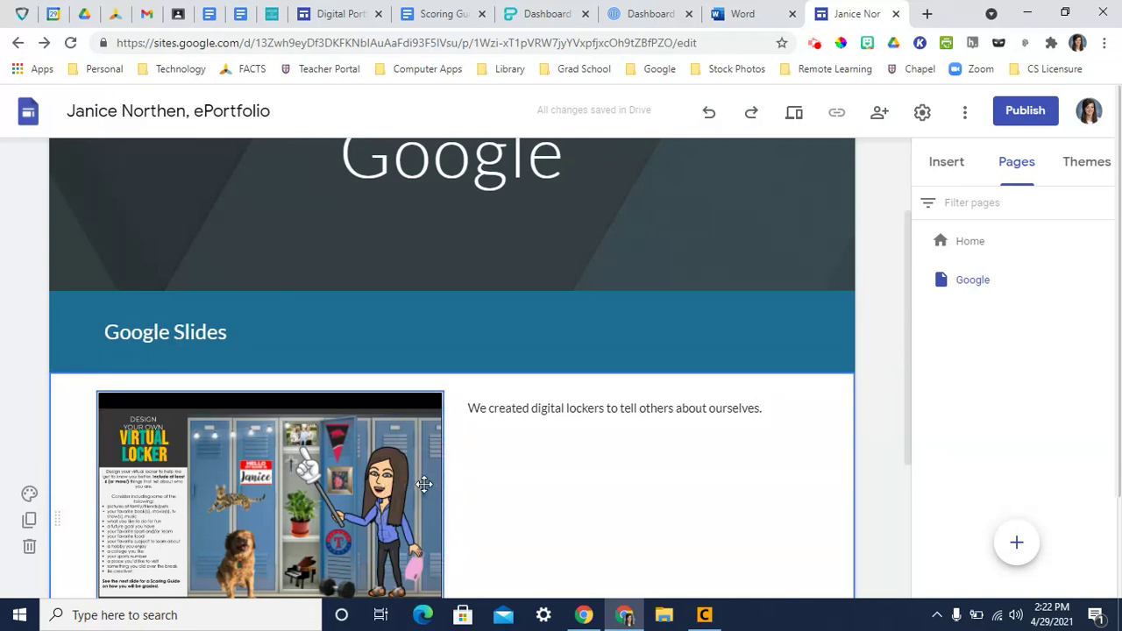
- Deselect the Slides section and bring up the insert menu in the empty area below
scroll(423, 484, down, 1)
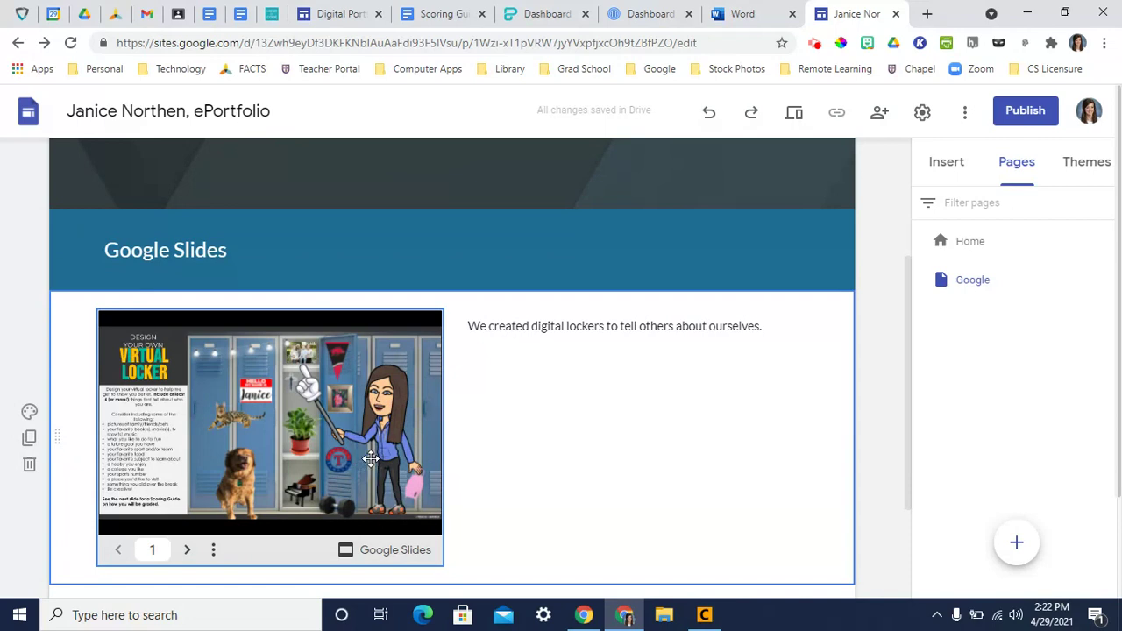
scroll(473, 406, up, 1)
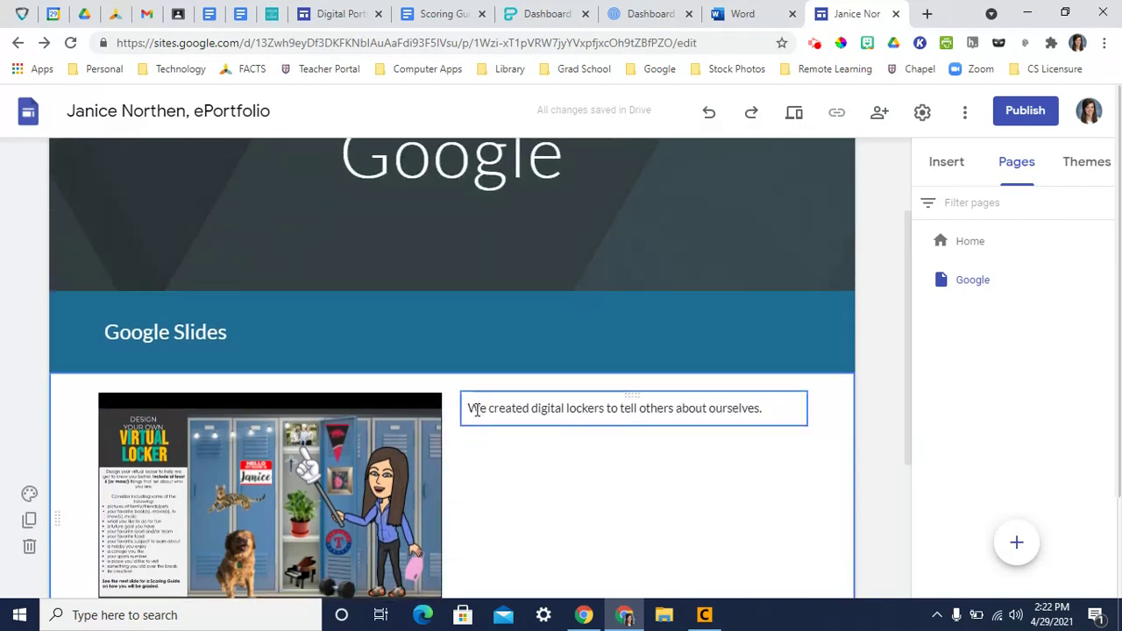
scroll(486, 456, down, 3)
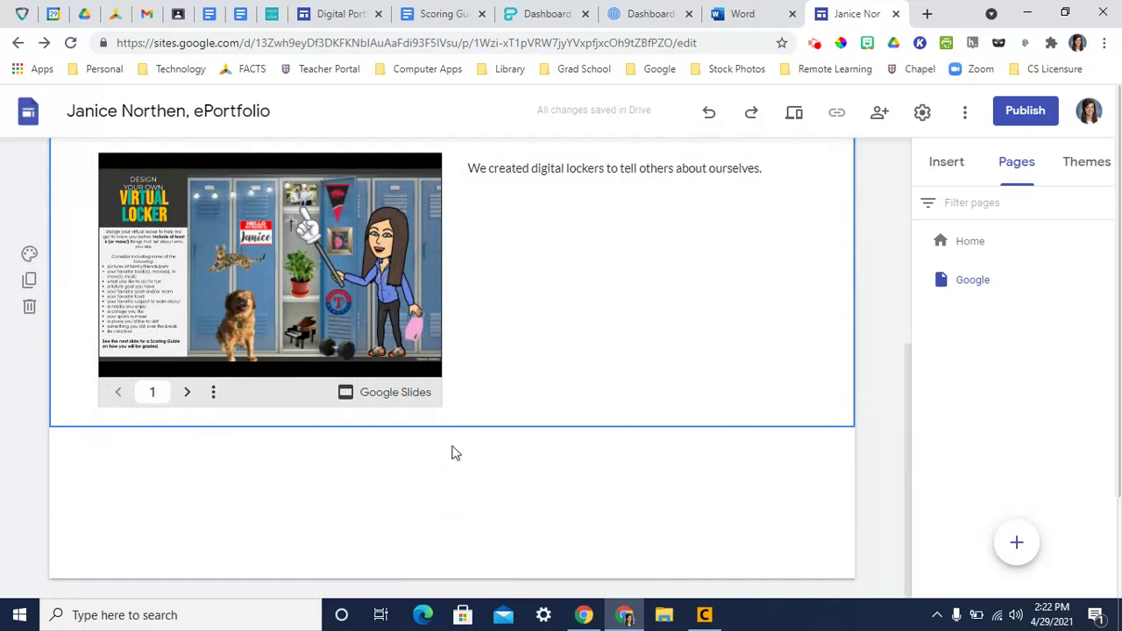
click(454, 457)
click(454, 456)
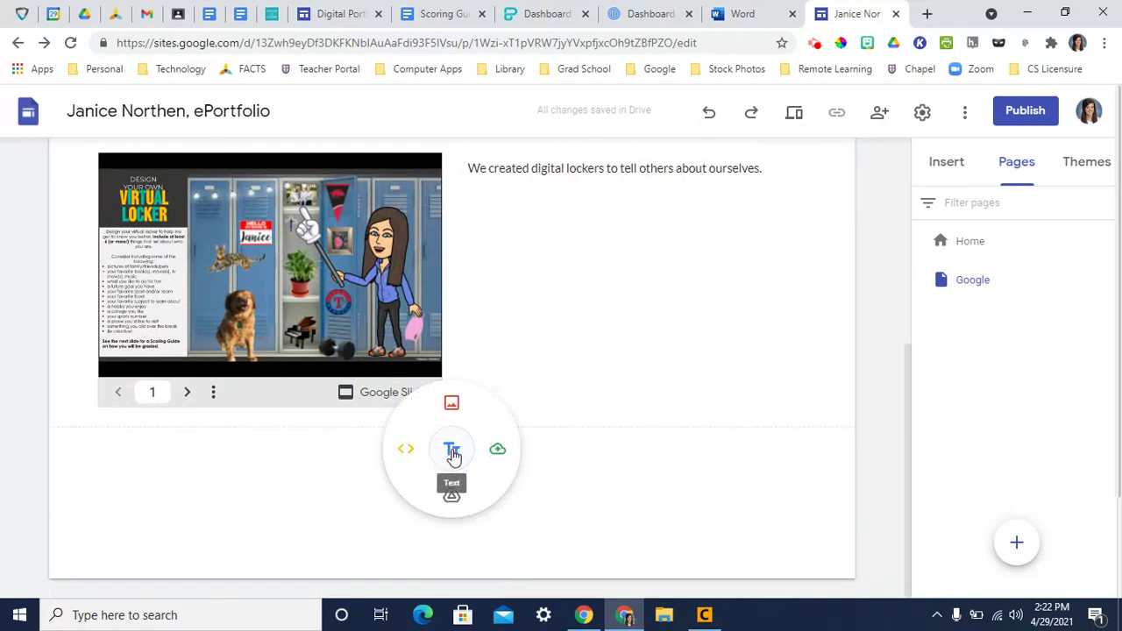
- Add a 'Google Sheets' Heading-style section with the Emphasis 2 dark teal background
click(451, 452)
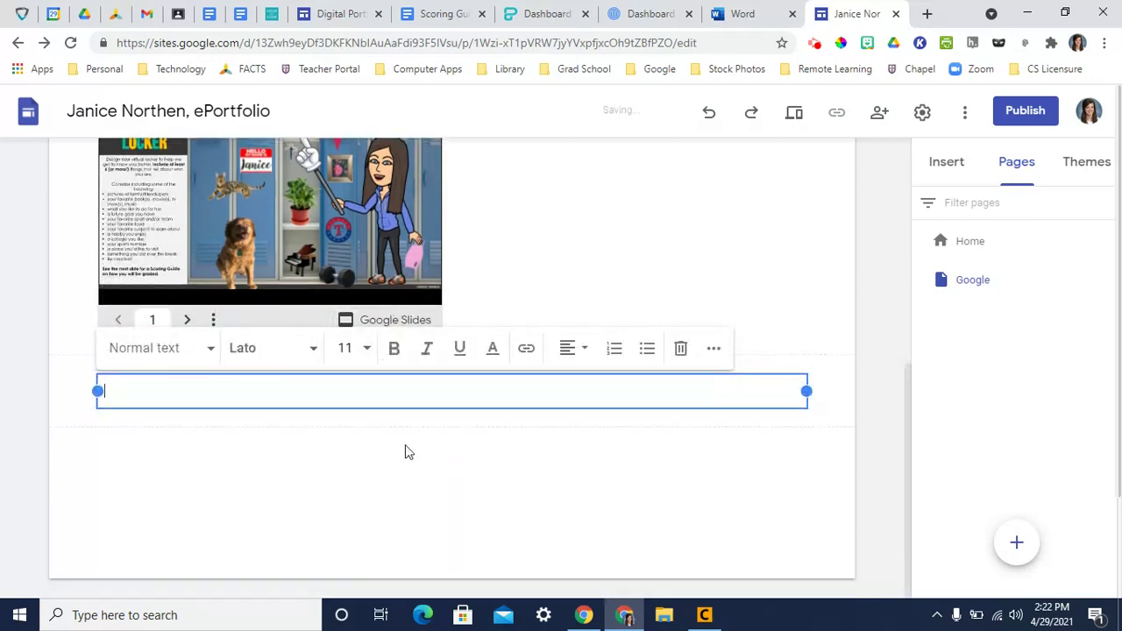
text(Google Sheets)
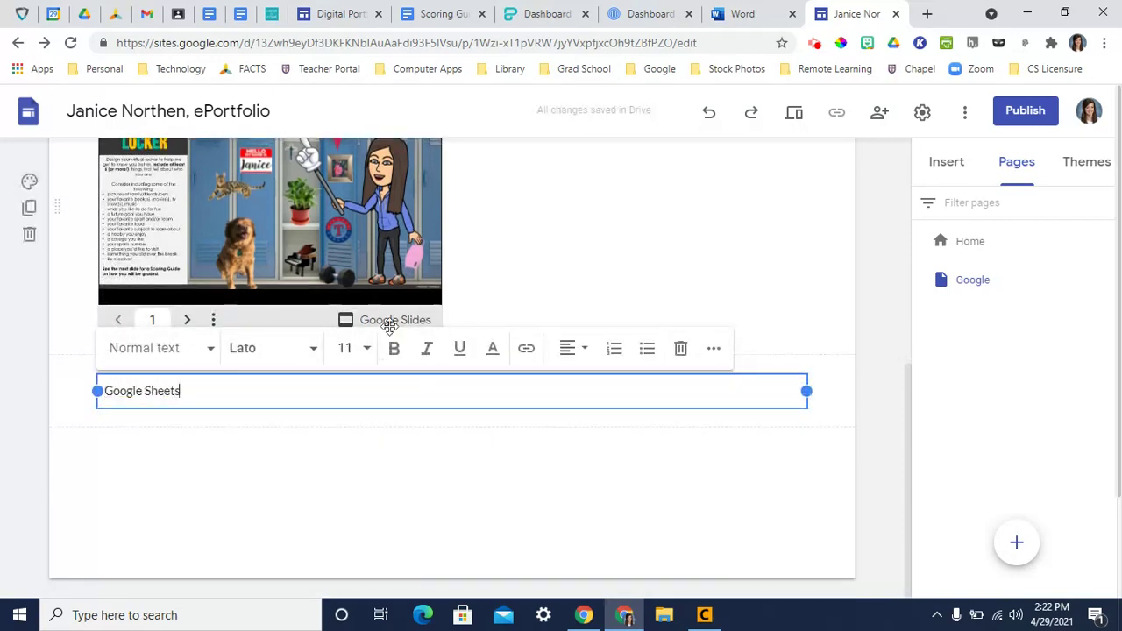
click(196, 352)
click(187, 449)
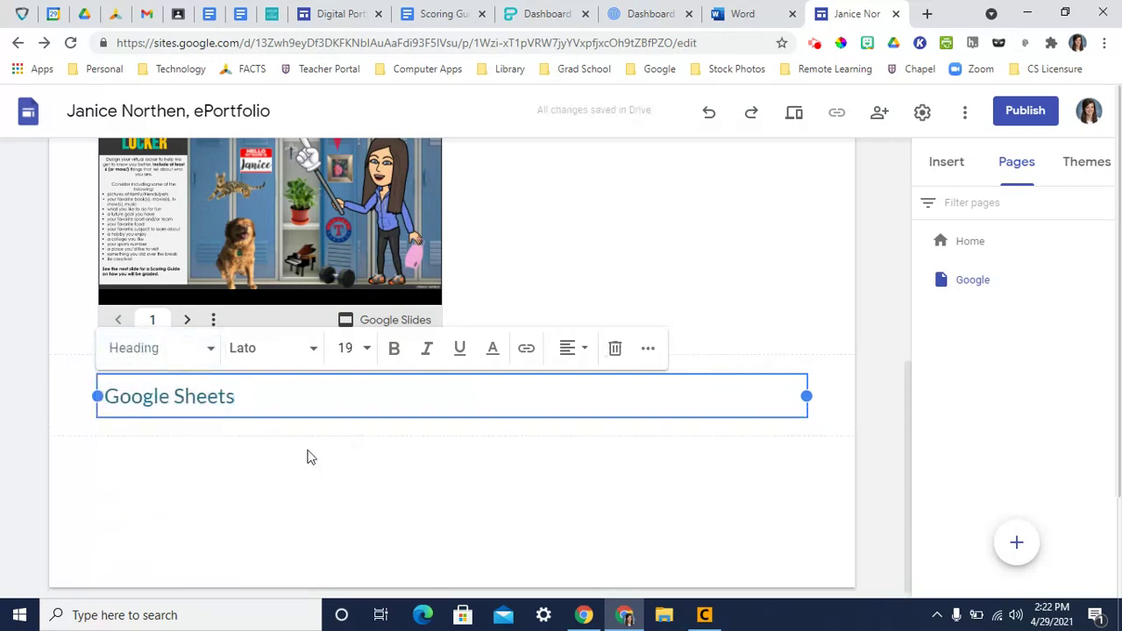
click(31, 371)
click(93, 466)
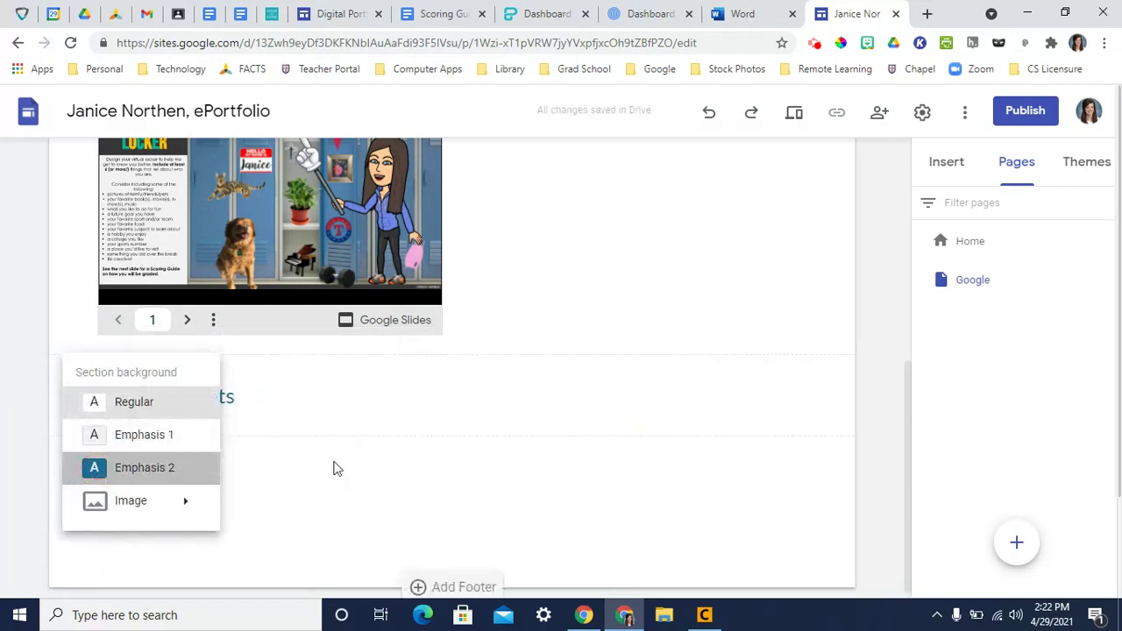
double_click(427, 469)
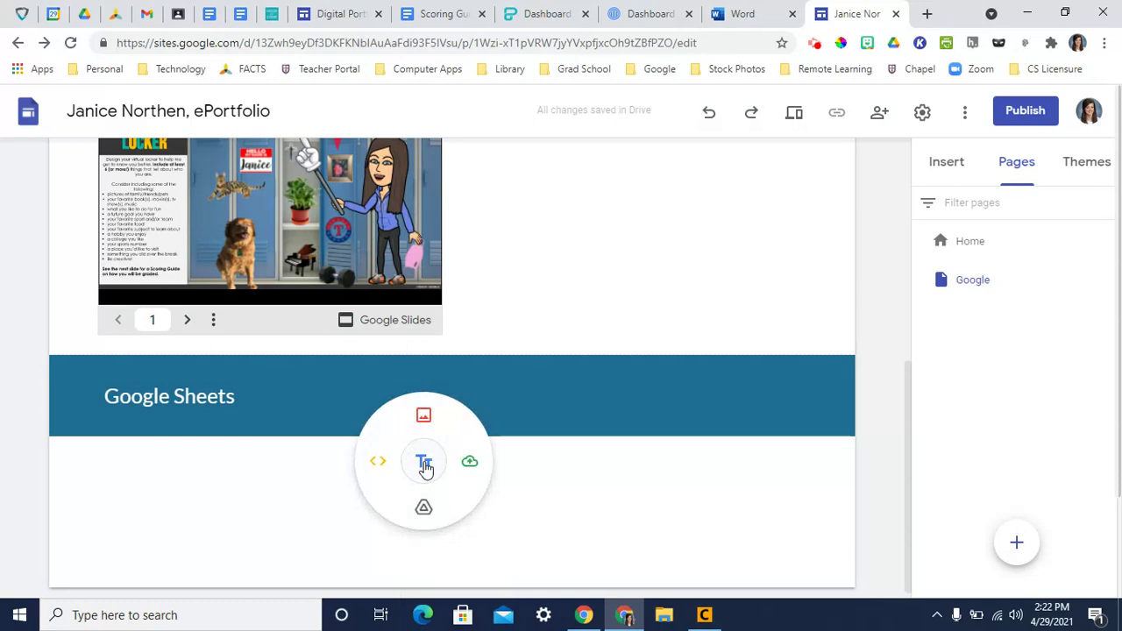
click(423, 506)
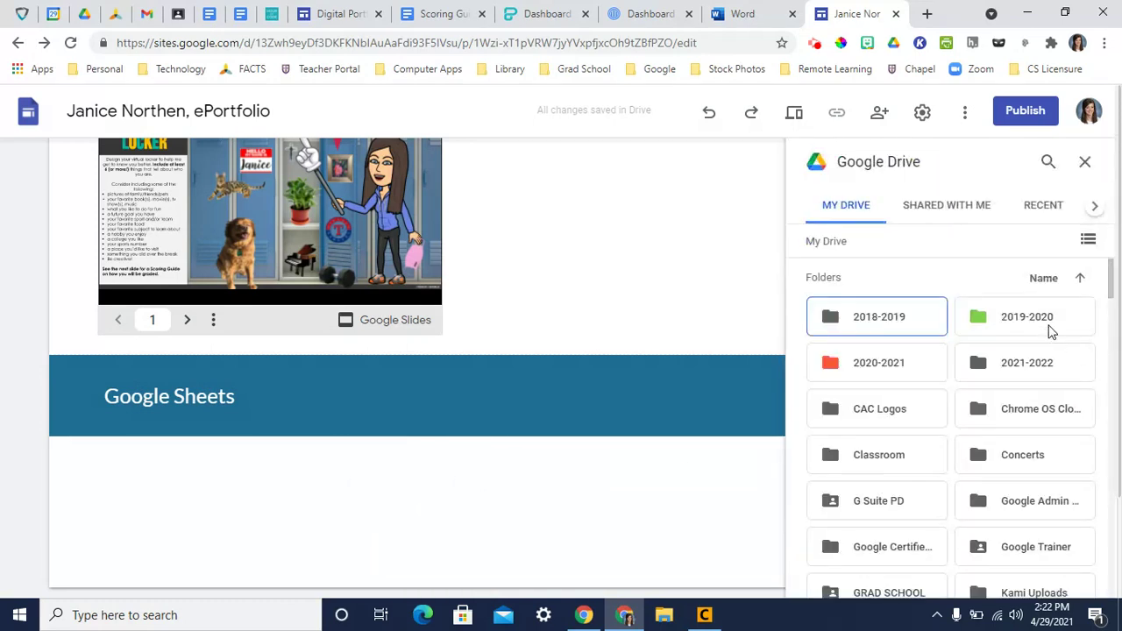
- Browse Drive to 2020-2021 > Computer Apps > ePortfolio > Artifacts
double_click(867, 368)
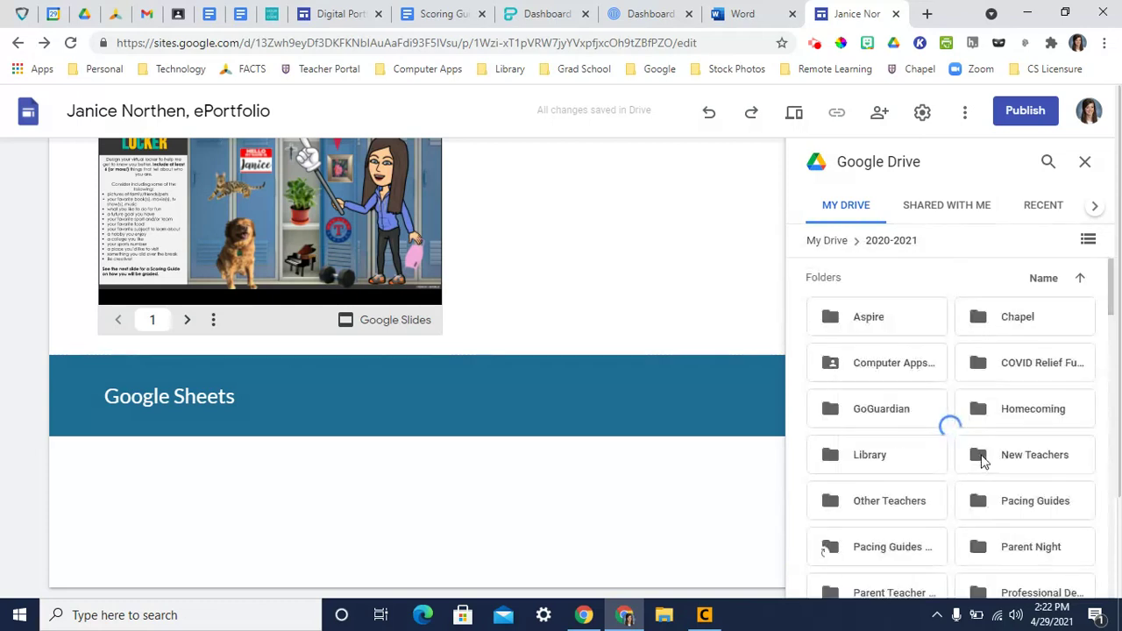
double_click(887, 381)
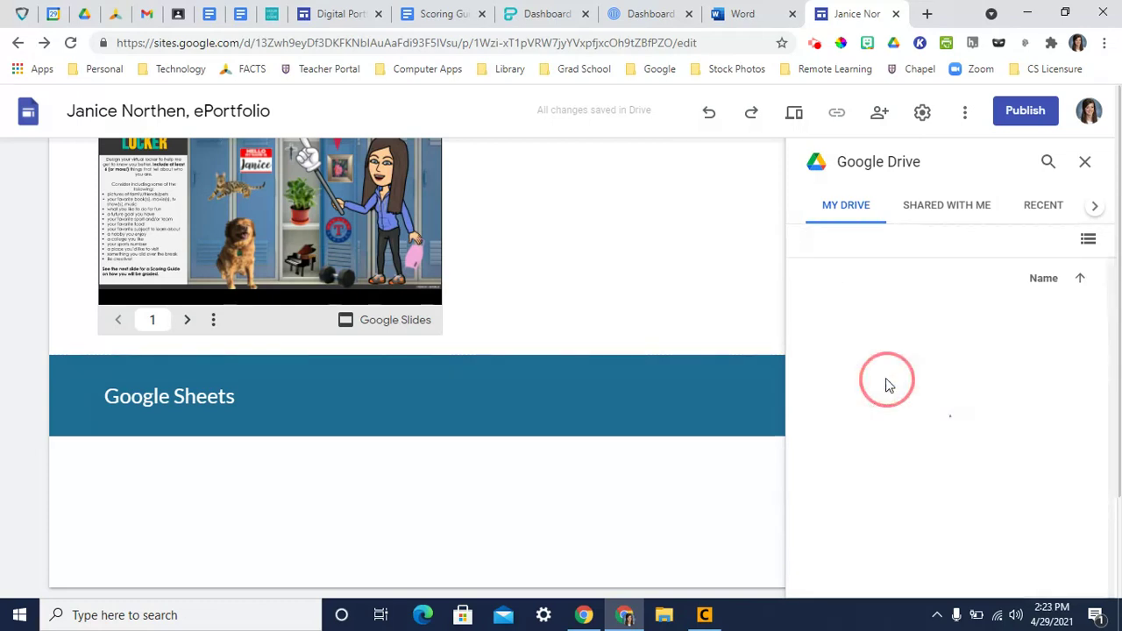
double_click(1022, 420)
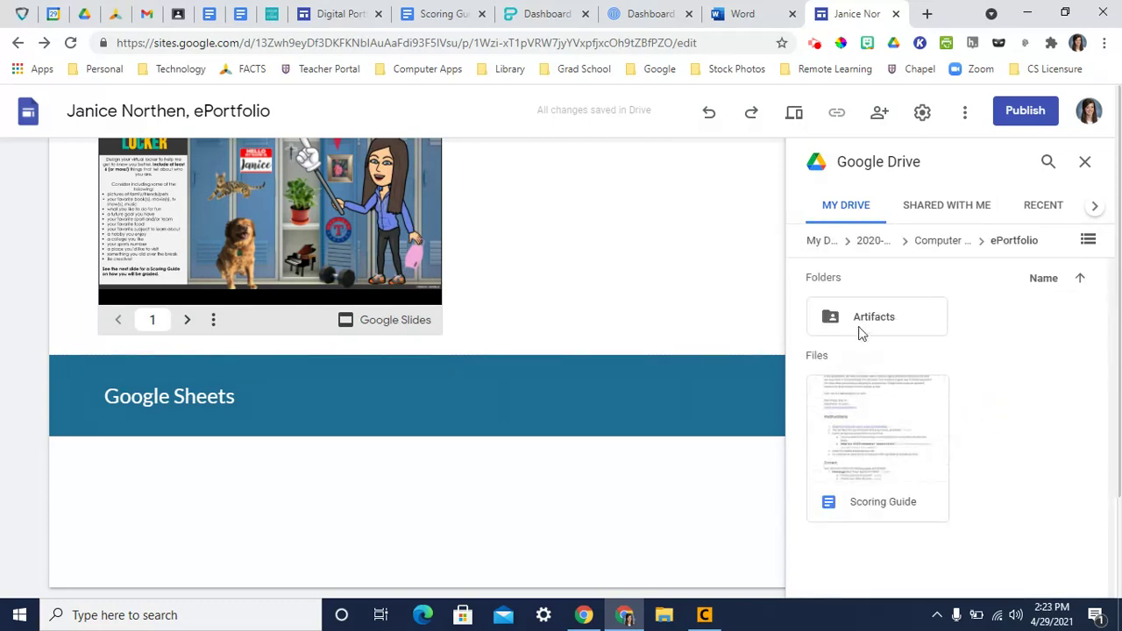
double_click(860, 327)
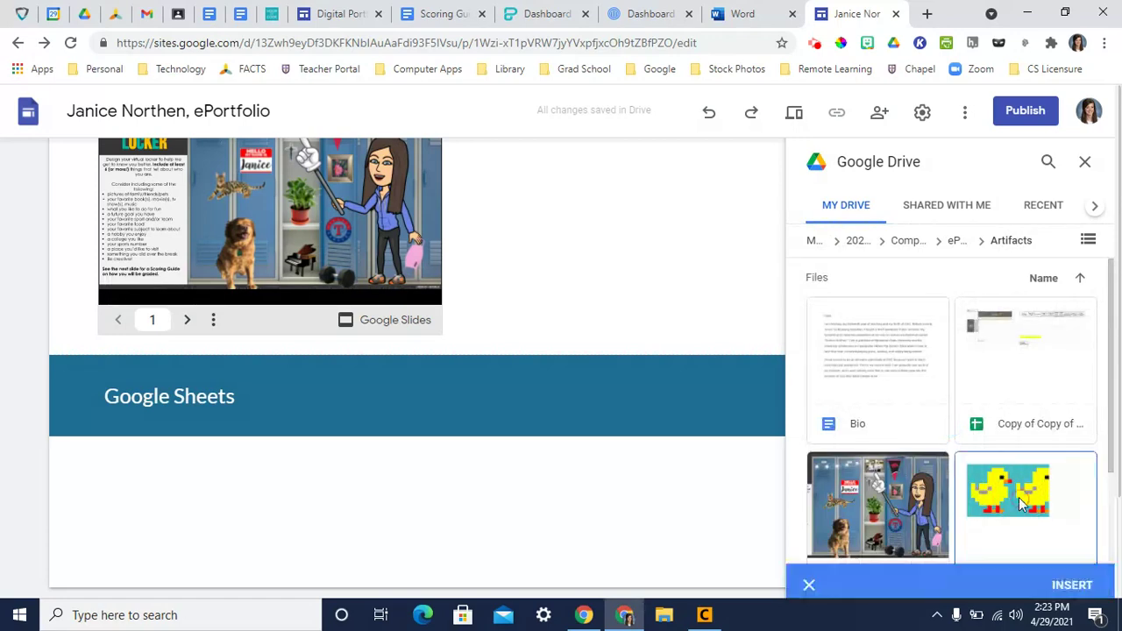
- Embed the duck pixel-art sheet and the dice probability sheet, then close the Drive panel
click(999, 500)
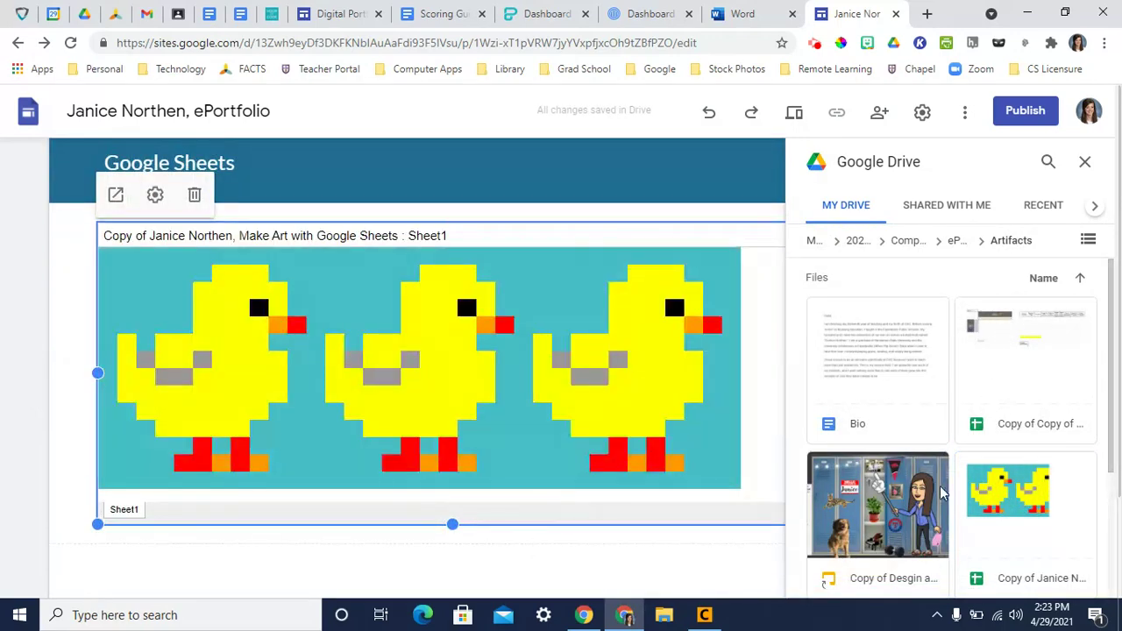
scroll(940, 494, down, 2)
scroll(940, 494, up, 2)
click(1001, 377)
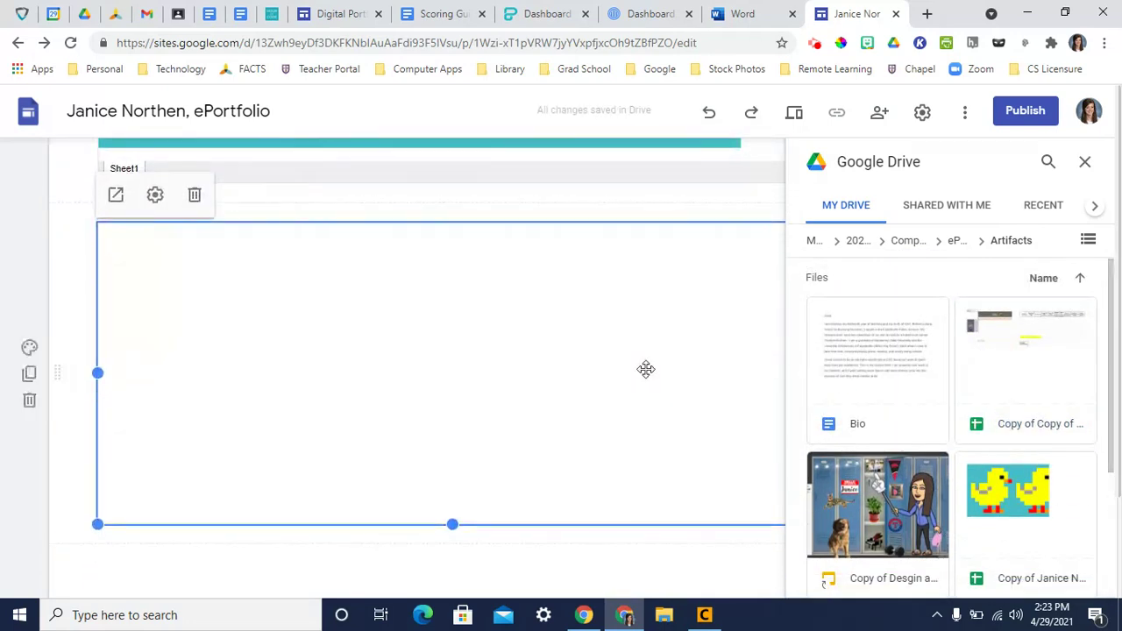
click(1085, 162)
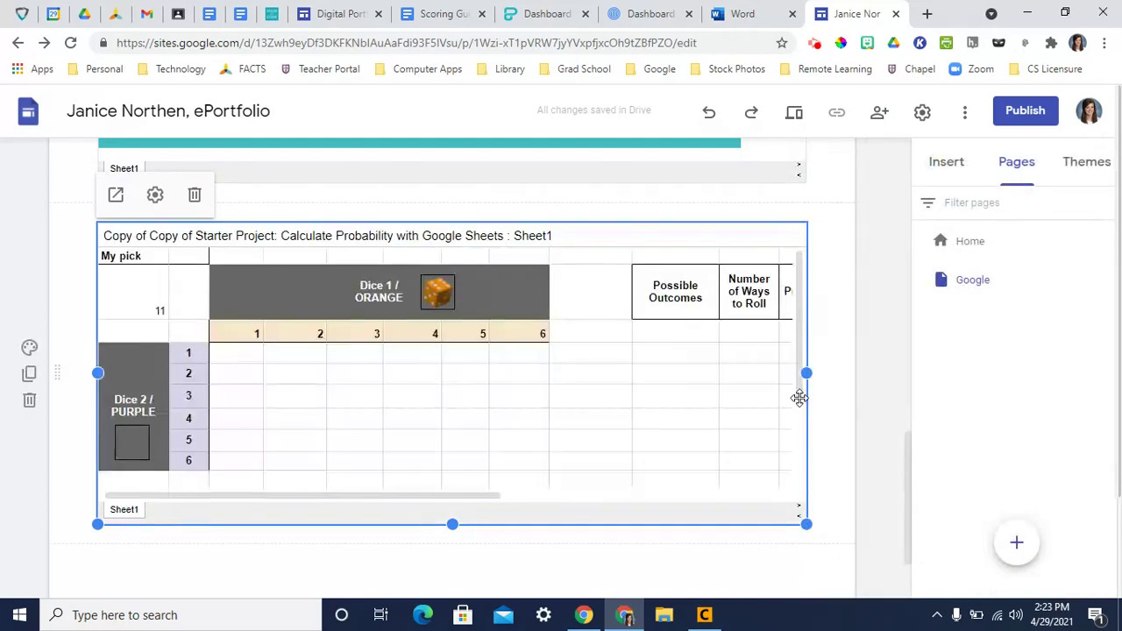
scroll(663, 396, up, 7)
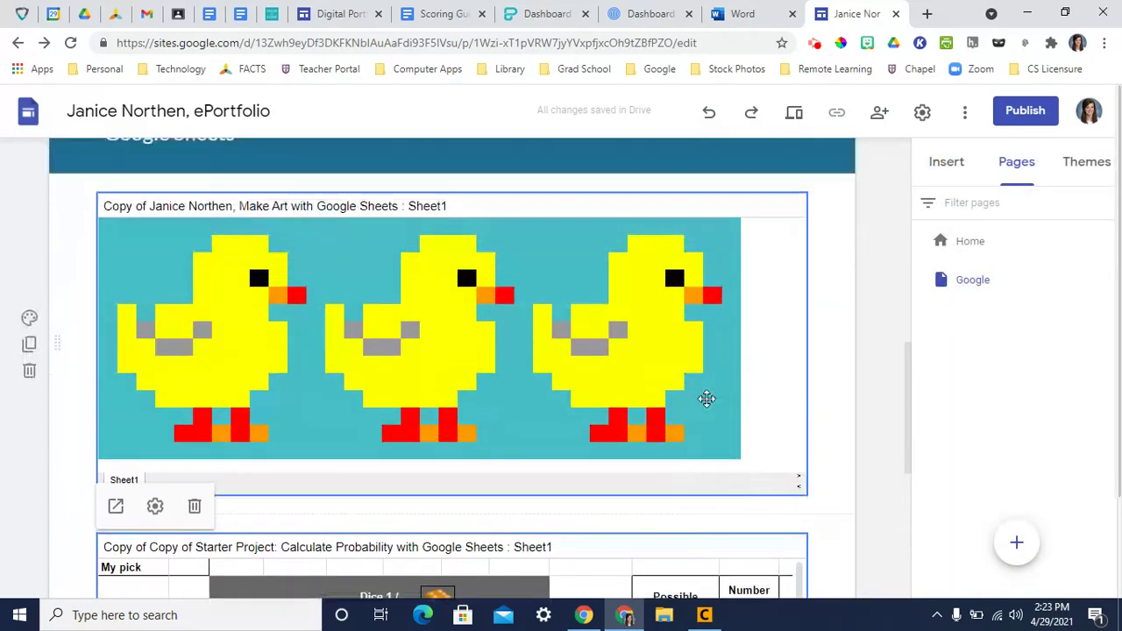
scroll(466, 377, up, 3)
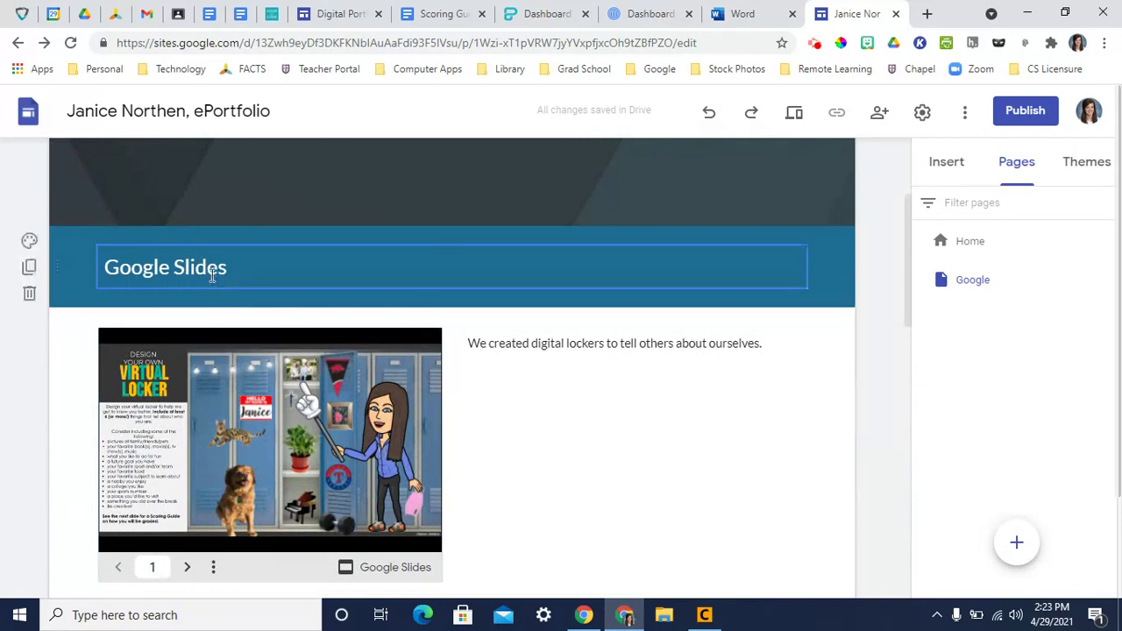
scroll(221, 319, down, 4)
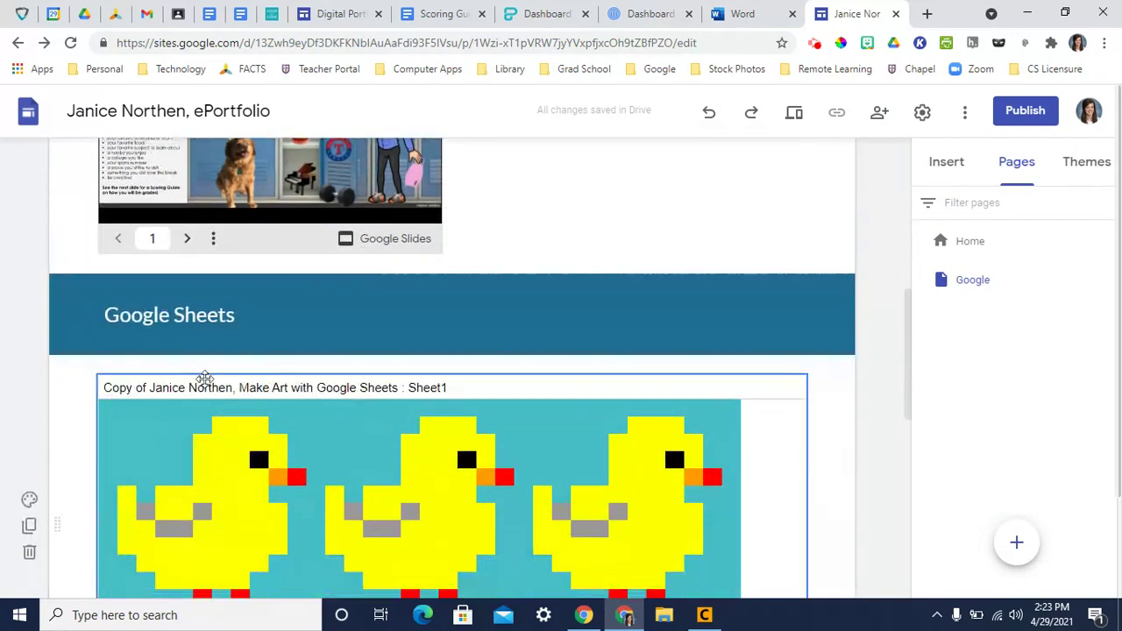
scroll(292, 420, down, 2)
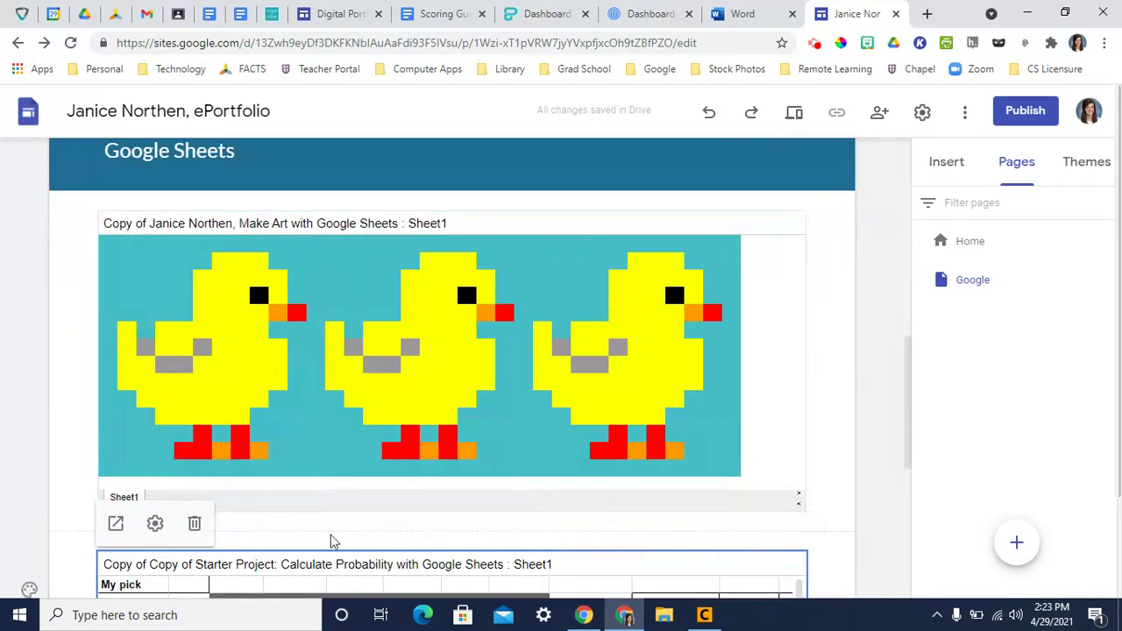
scroll(374, 557, down, 1)
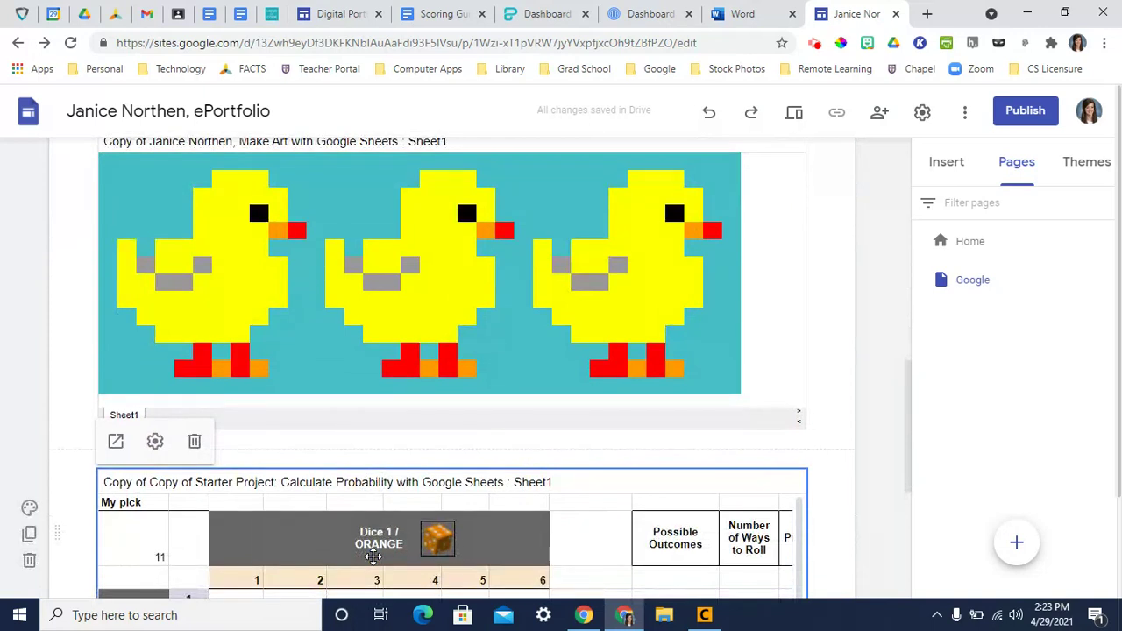
- Create a new site page named 'Microsoft' after the Google page
mouse_move(1021, 554)
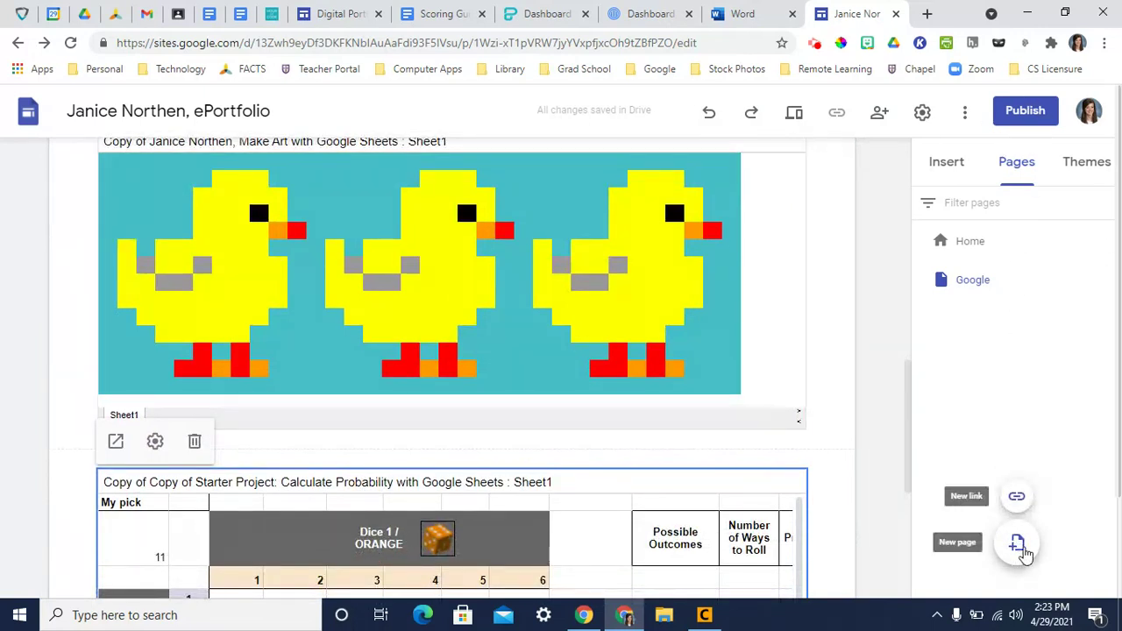
click(1018, 547)
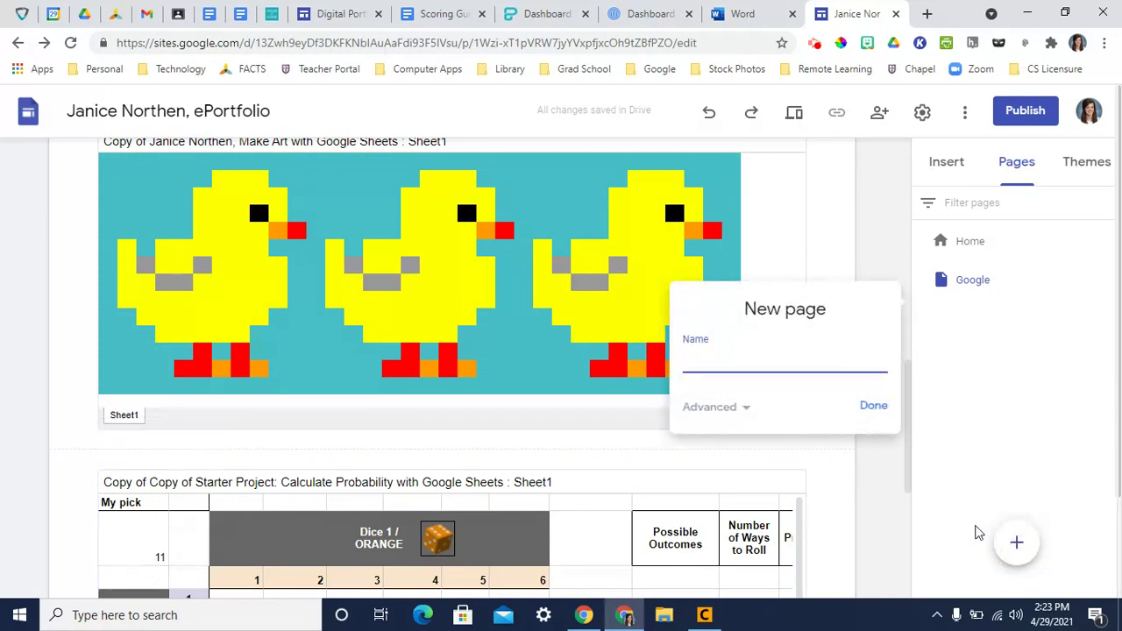
text(Microsoft)
click(872, 408)
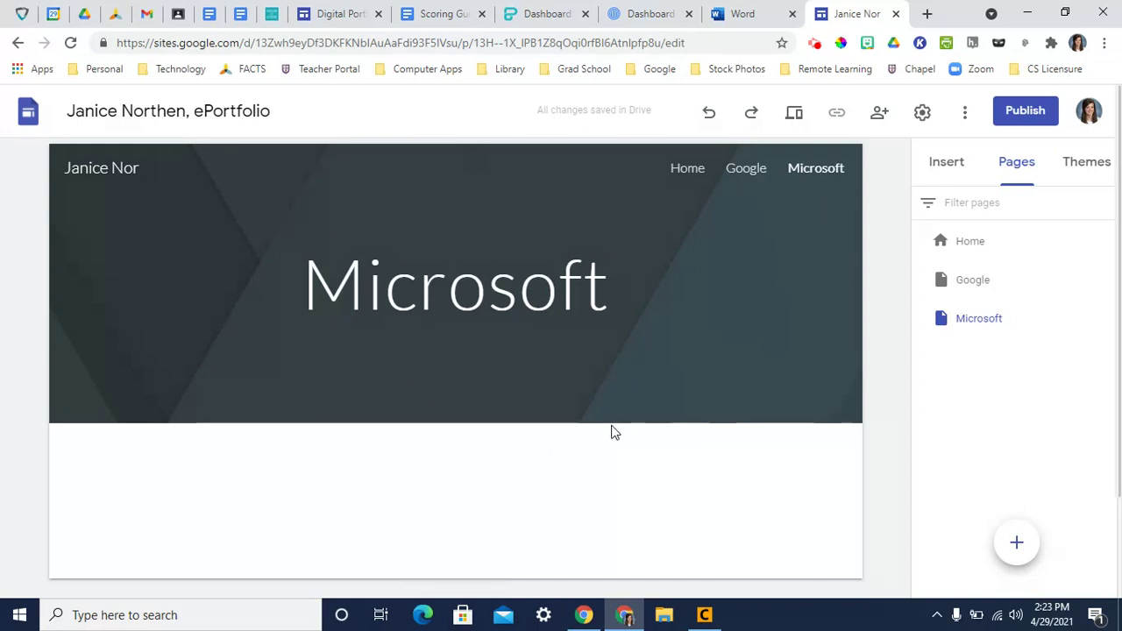
- Add a 'Microsoft Word' heading with an Emphasis 2 teal section background on the Microsoft page
mouse_move(615, 423)
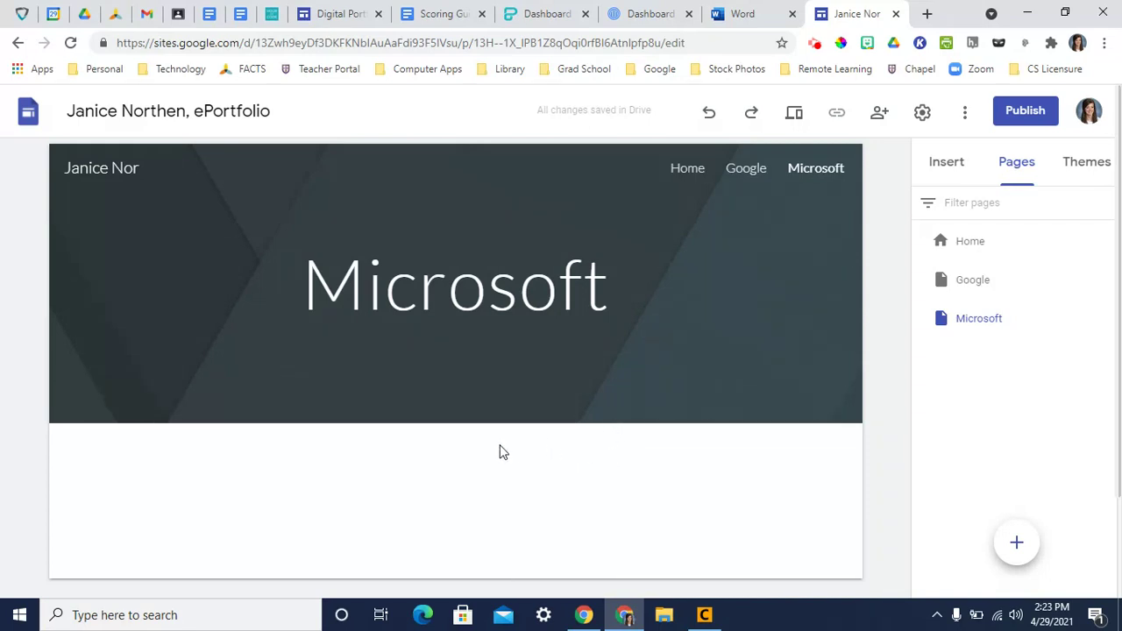
double_click(443, 448)
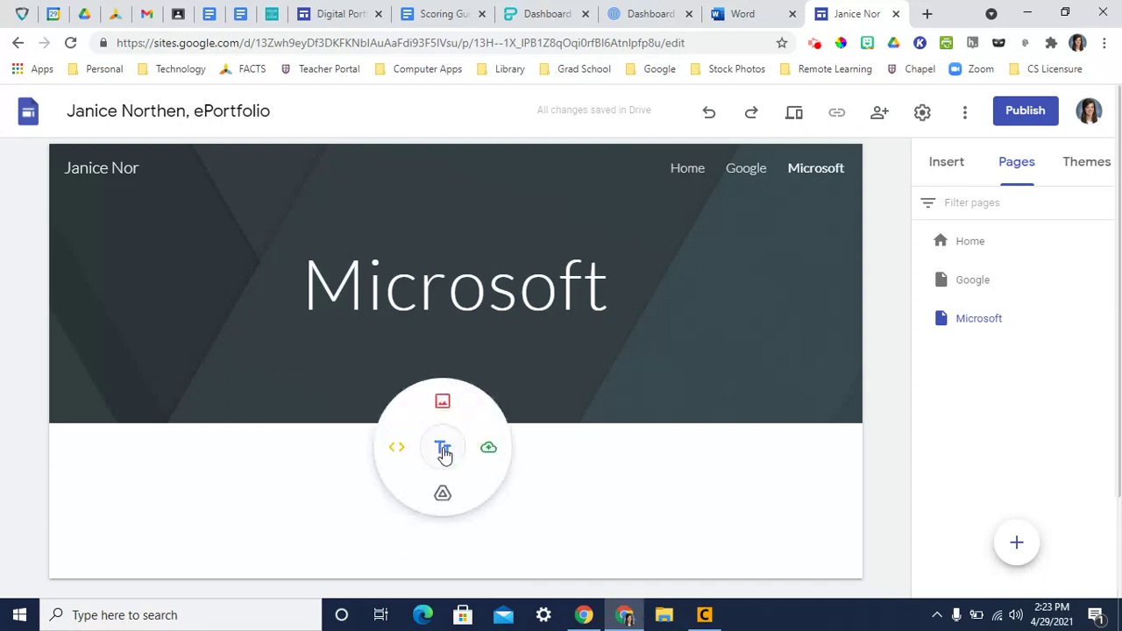
click(443, 450)
text(Microsoft Wor)
text(rd)
click(182, 347)
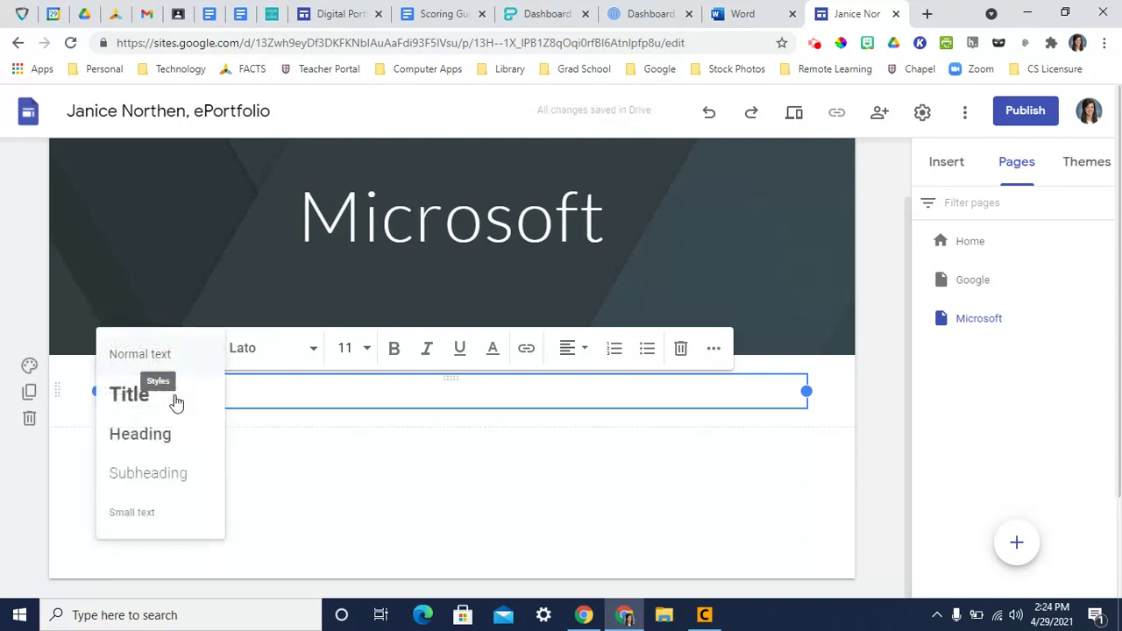
click(166, 444)
click(29, 369)
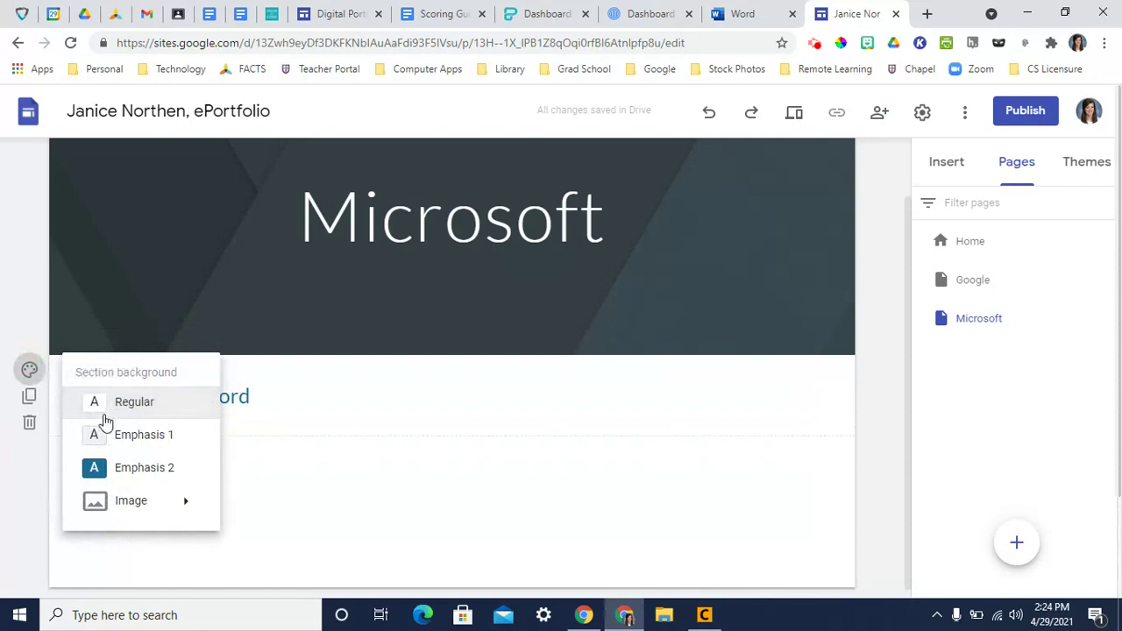
click(115, 469)
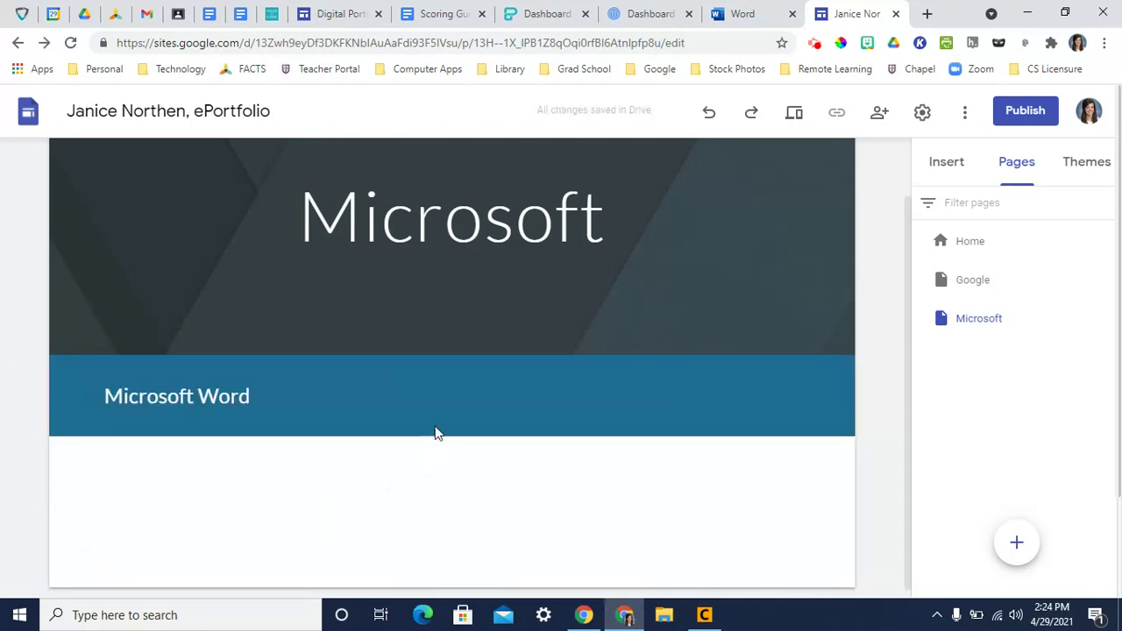
- Copy a view-only, download-blocked share link for the Microsoft Word document in Word Online
click(736, 14)
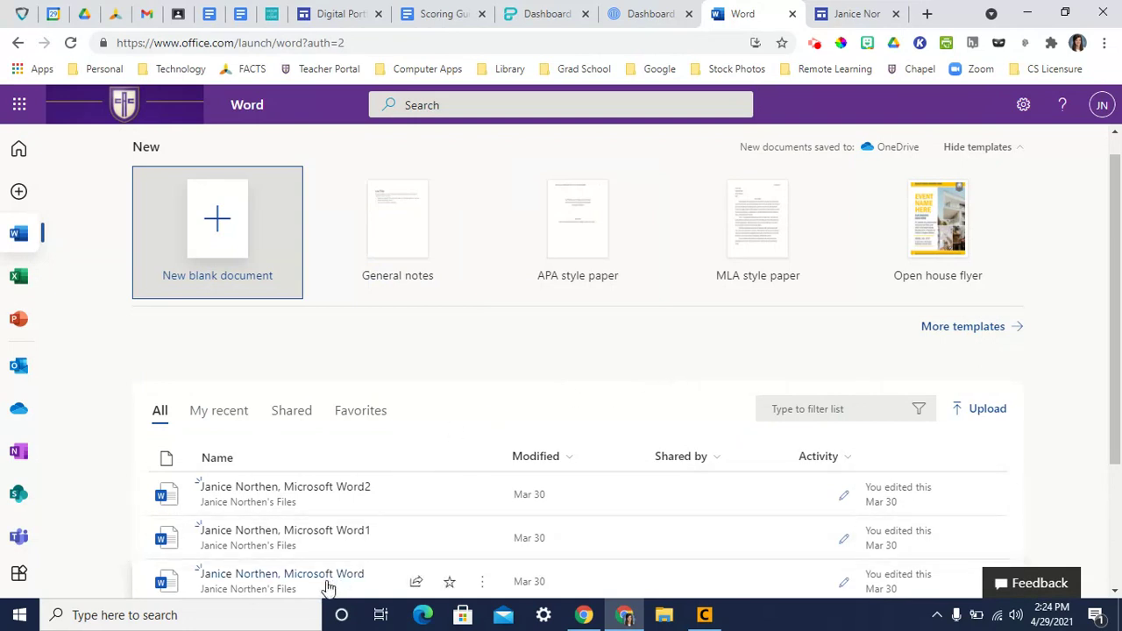
click(417, 583)
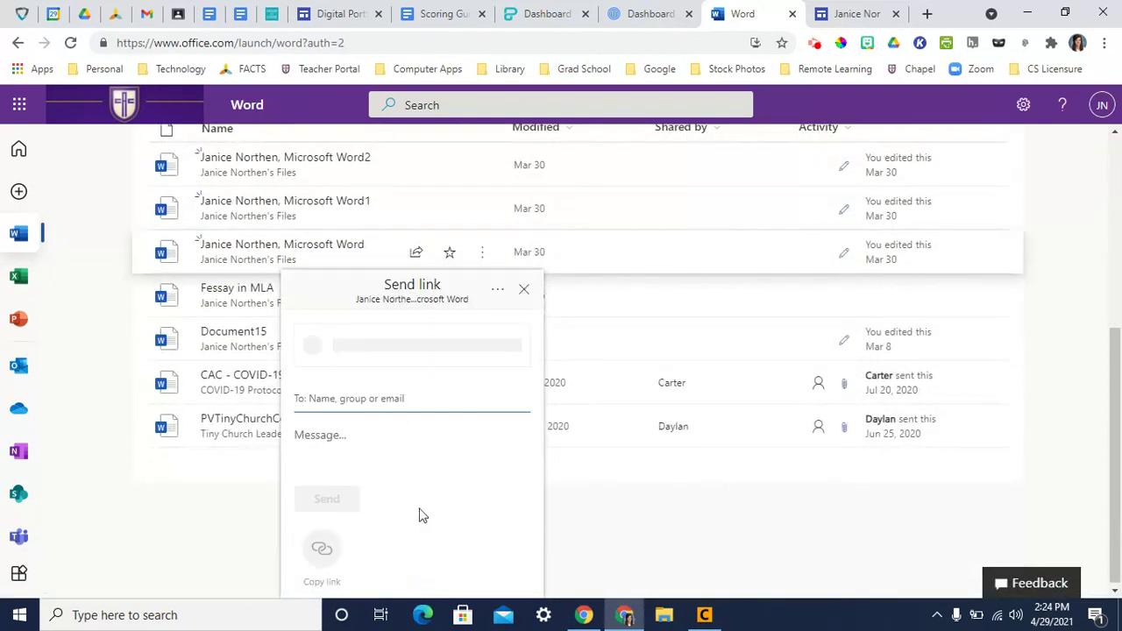
click(443, 350)
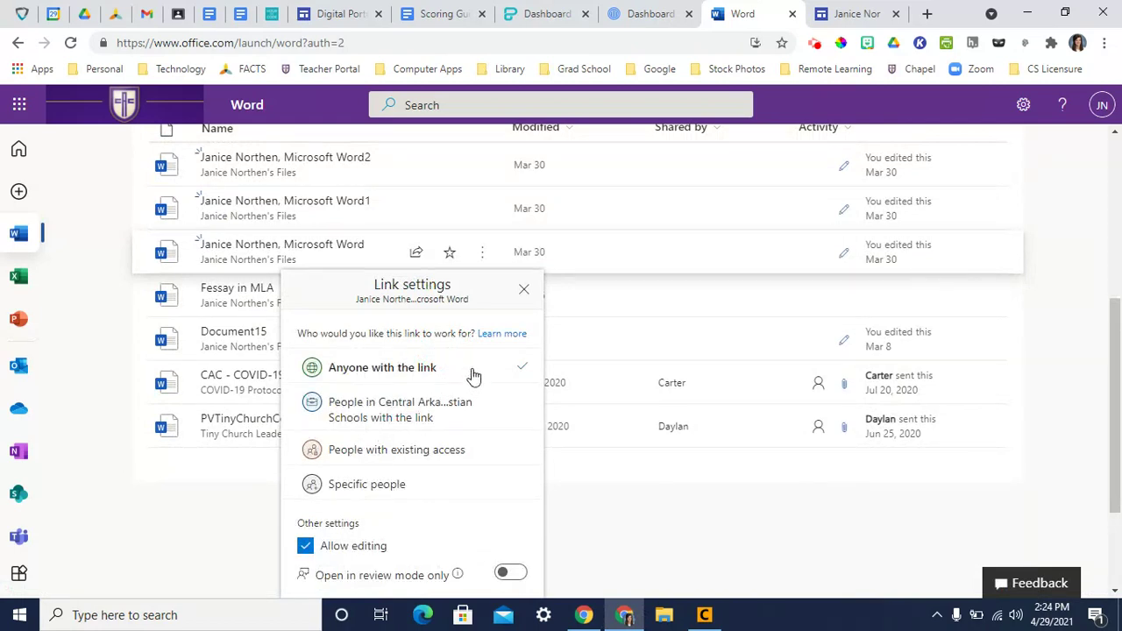
click(306, 546)
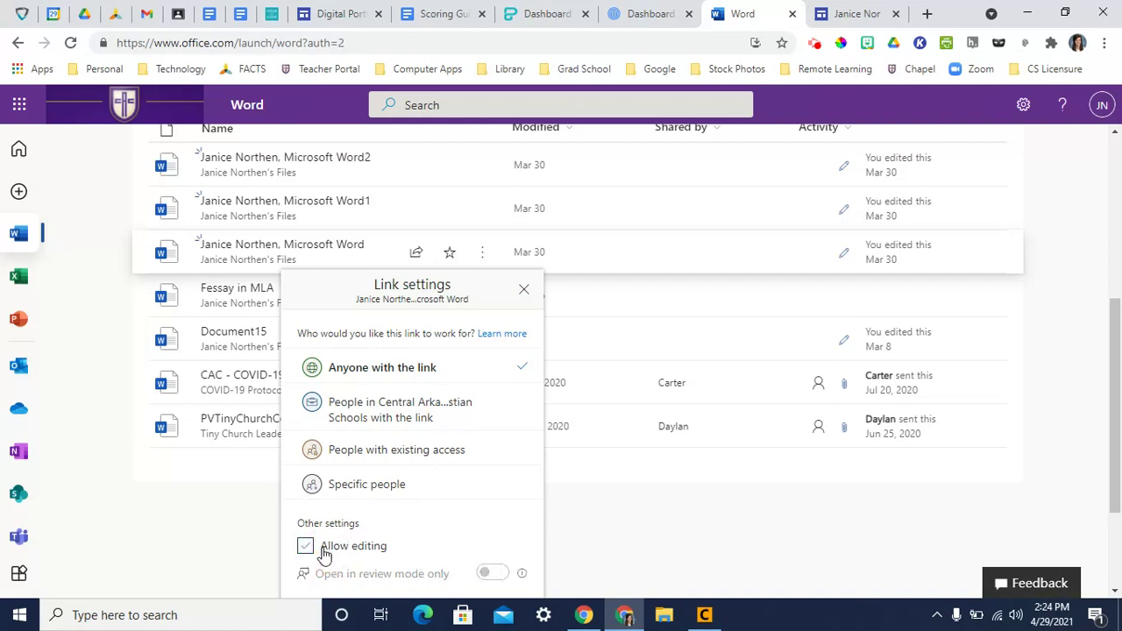
scroll(408, 525, down, 1)
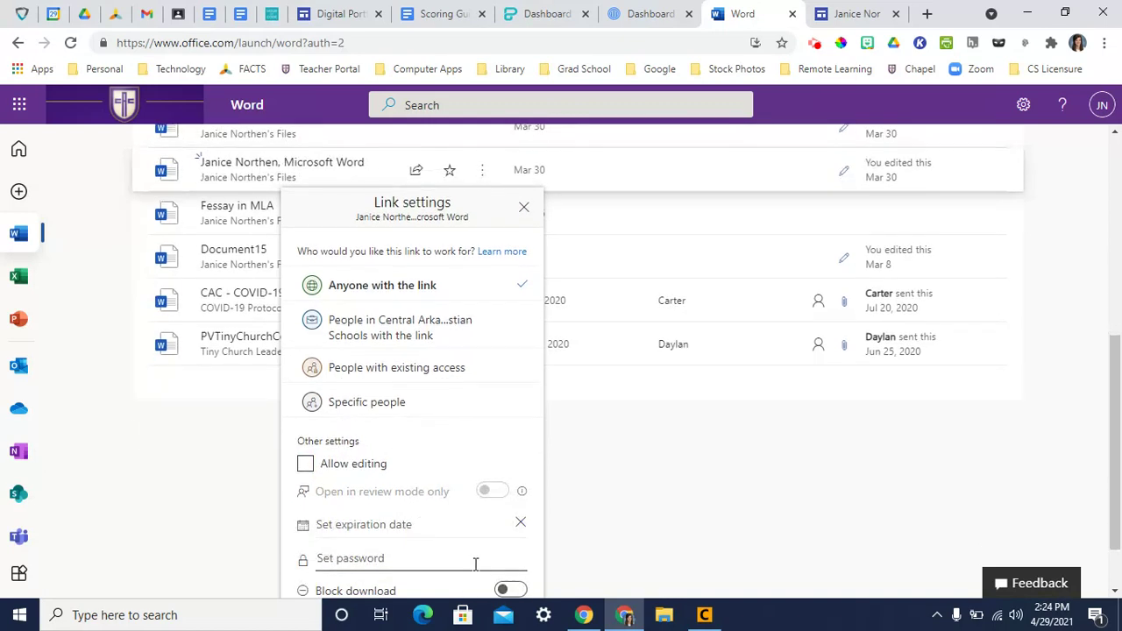
scroll(474, 570, down, 1)
click(511, 515)
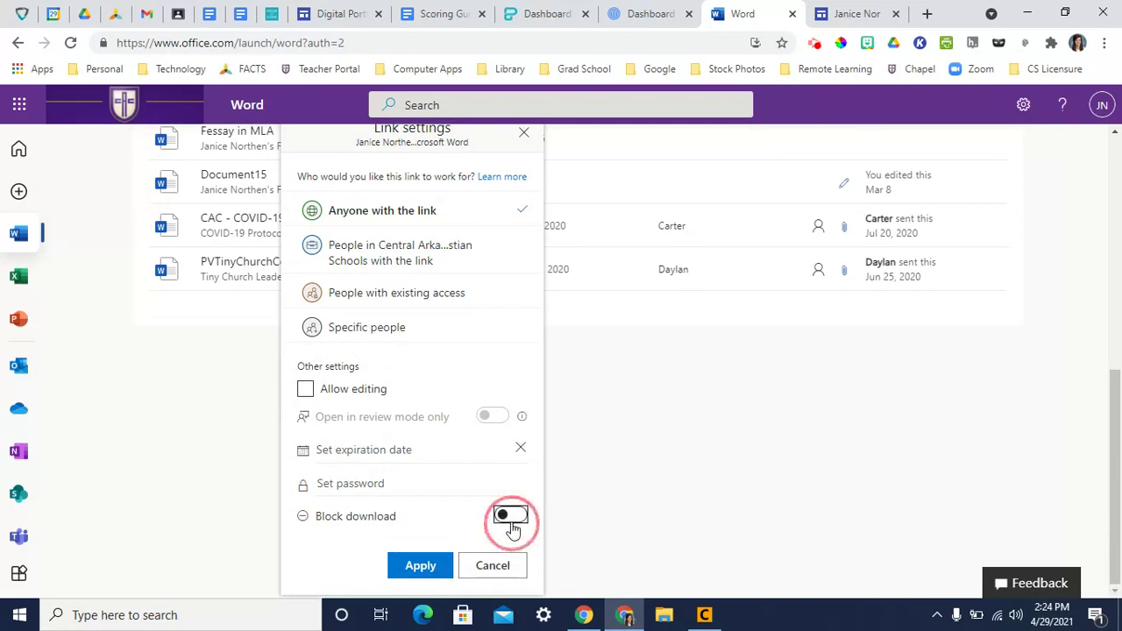
click(421, 565)
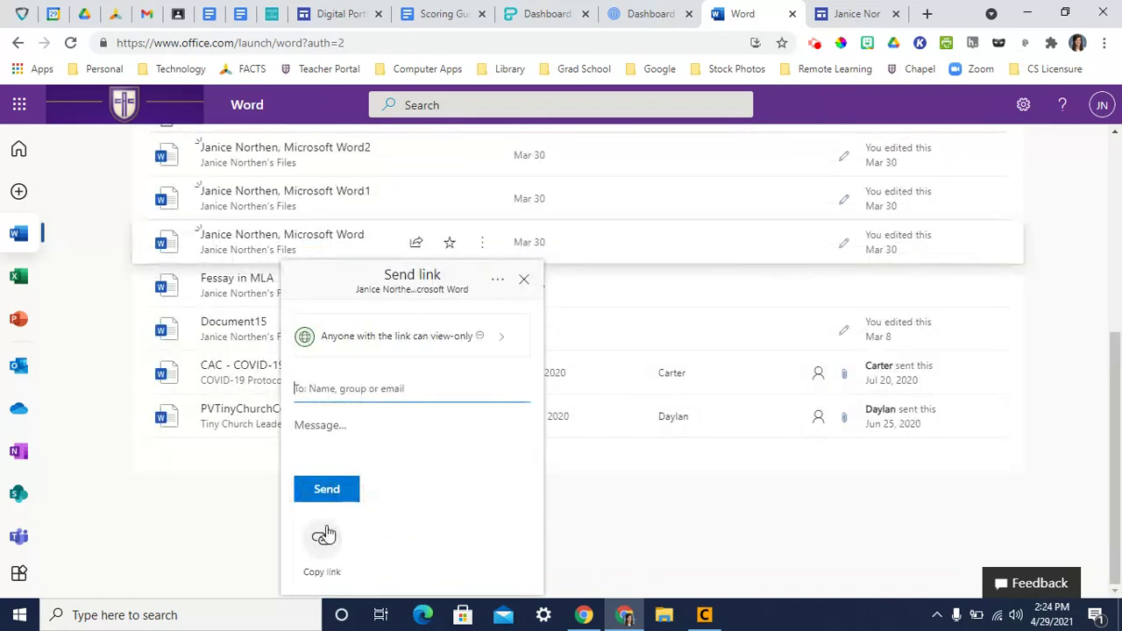
click(327, 556)
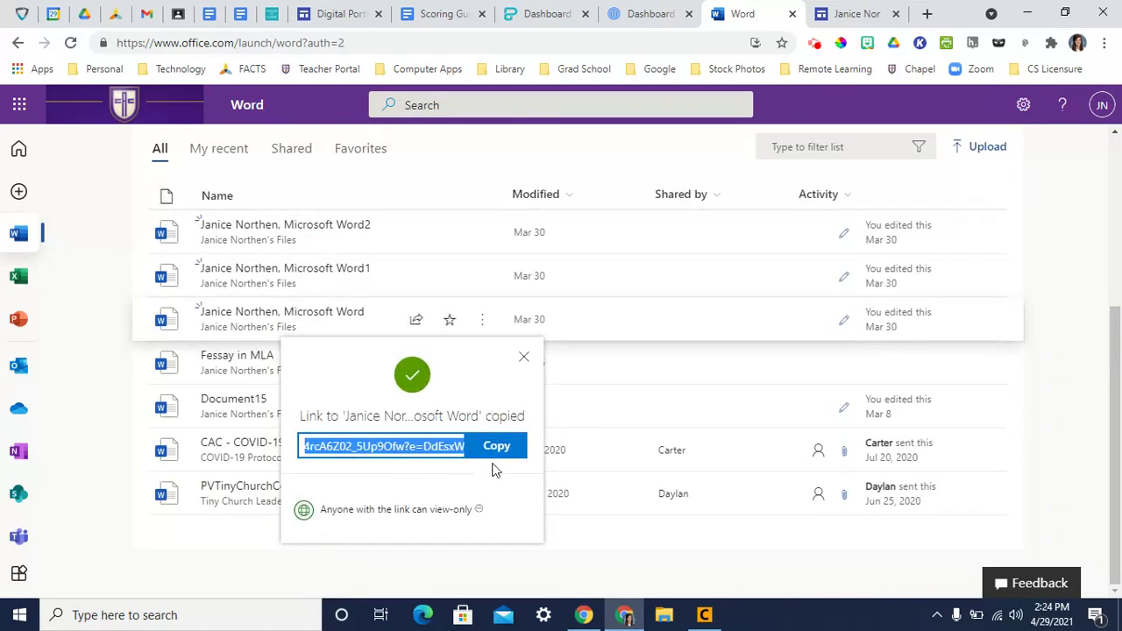
- Add the text 'We formatted a document in Microsoft Word. Click this link to see it!' below the heading
click(850, 14)
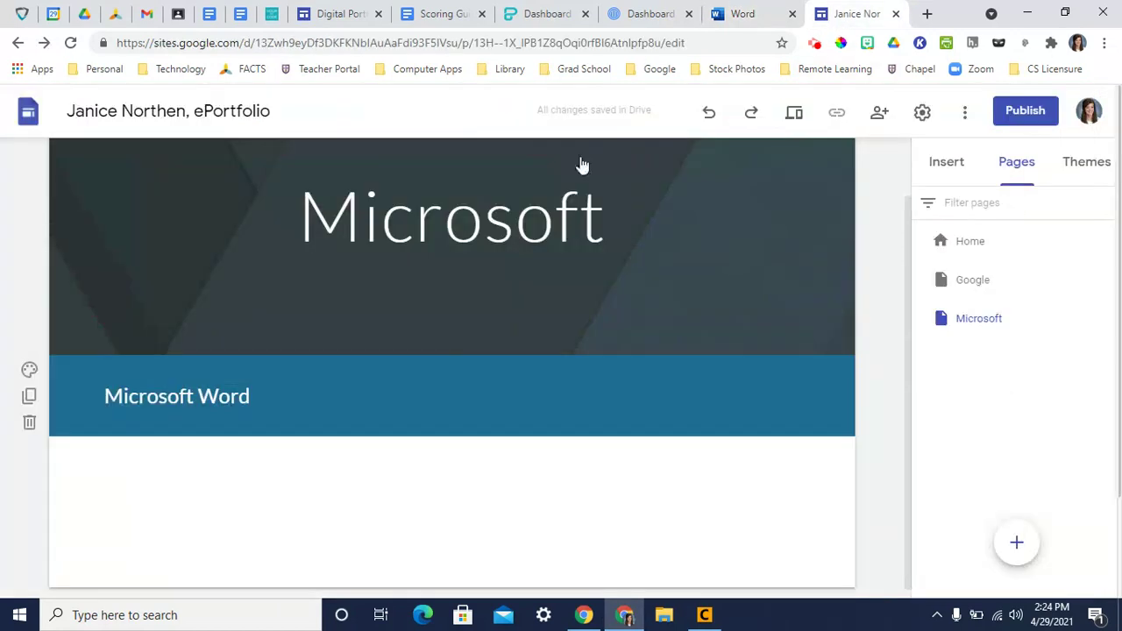
double_click(264, 470)
click(265, 471)
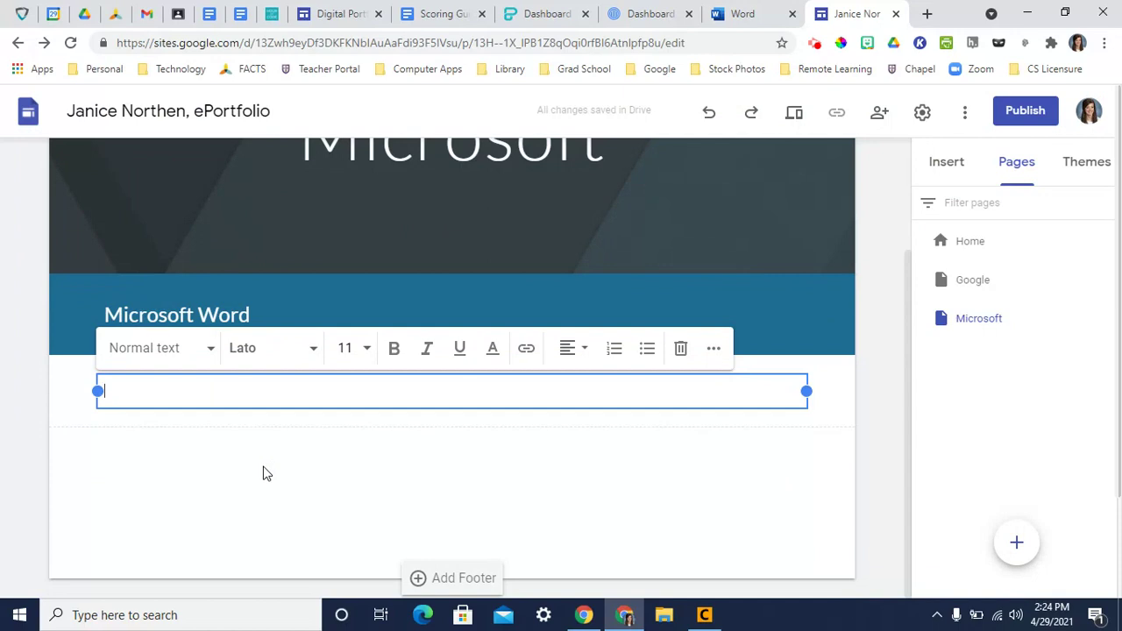
text(We formatted a d)
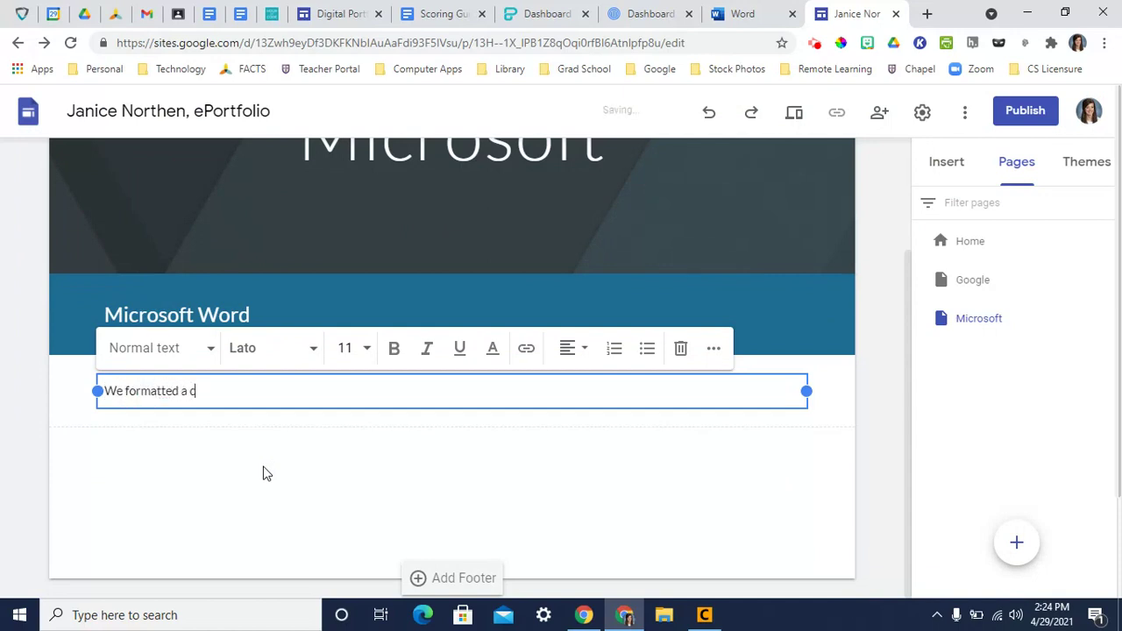
text(ocument in Microsoft W)
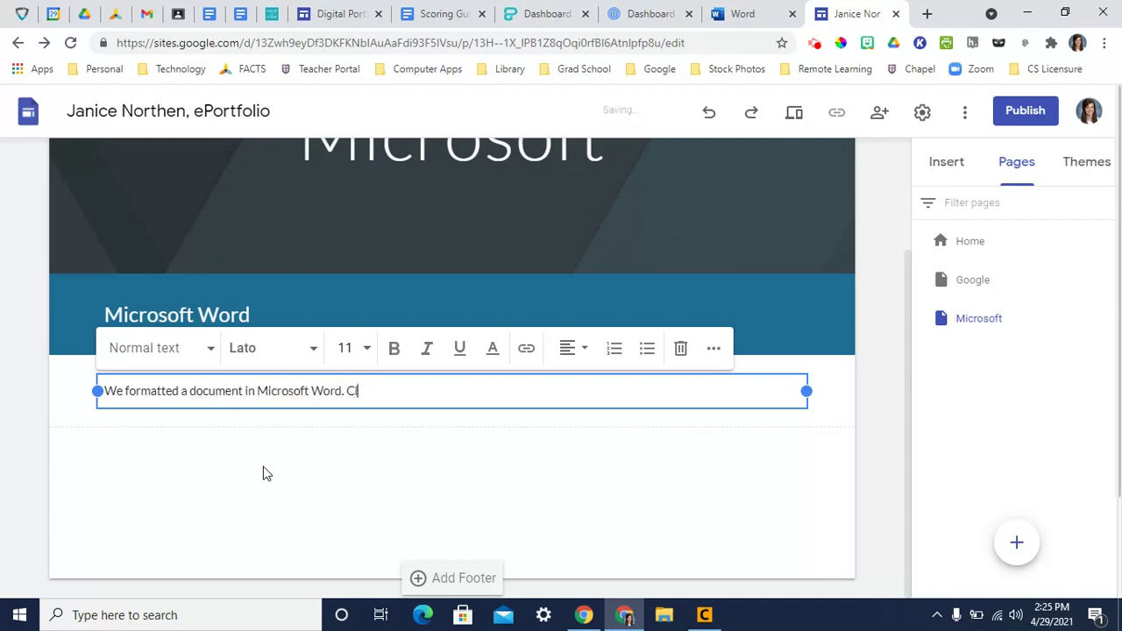
text(ord. Click this link to )
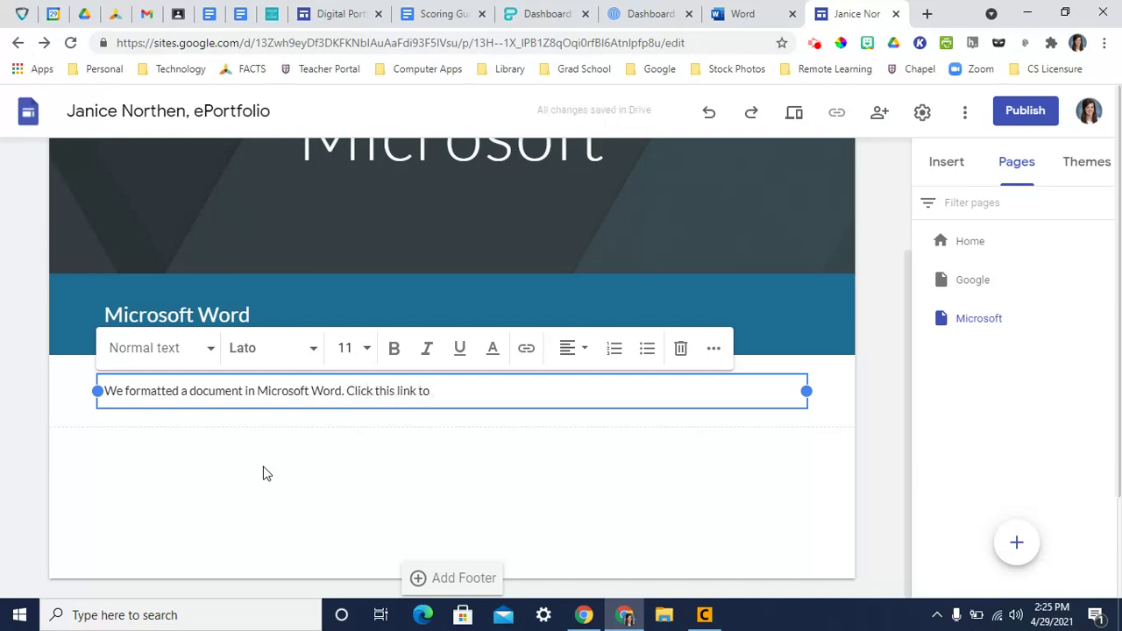
text(see it!)
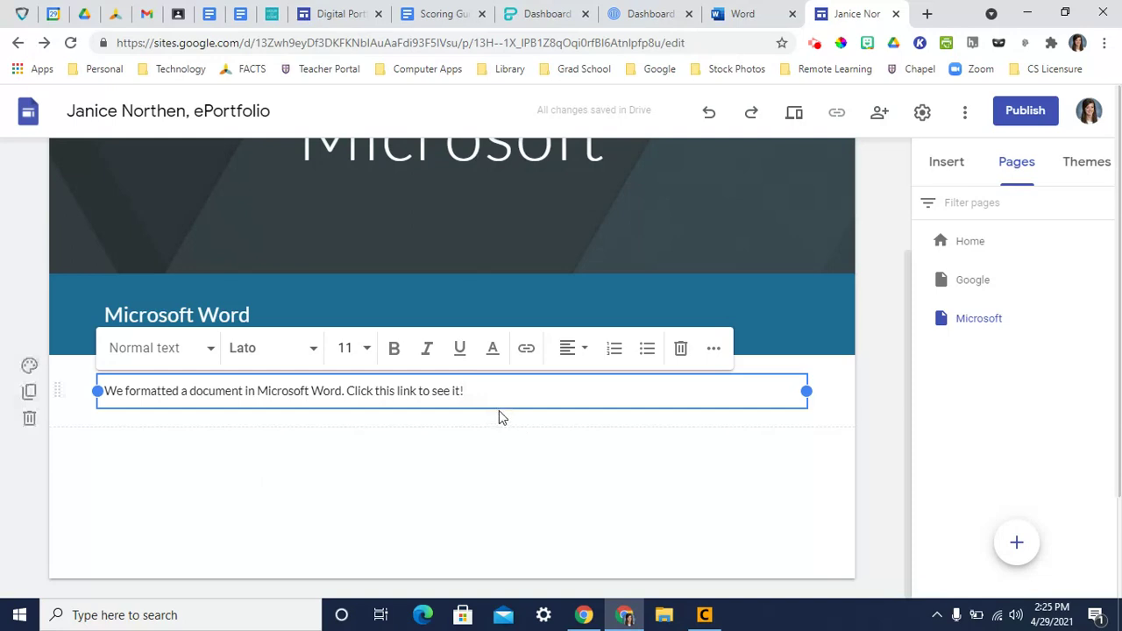
- Hyperlink 'Click this link to see it!' to the copied Word document share URL
drag(483, 394, 351, 394)
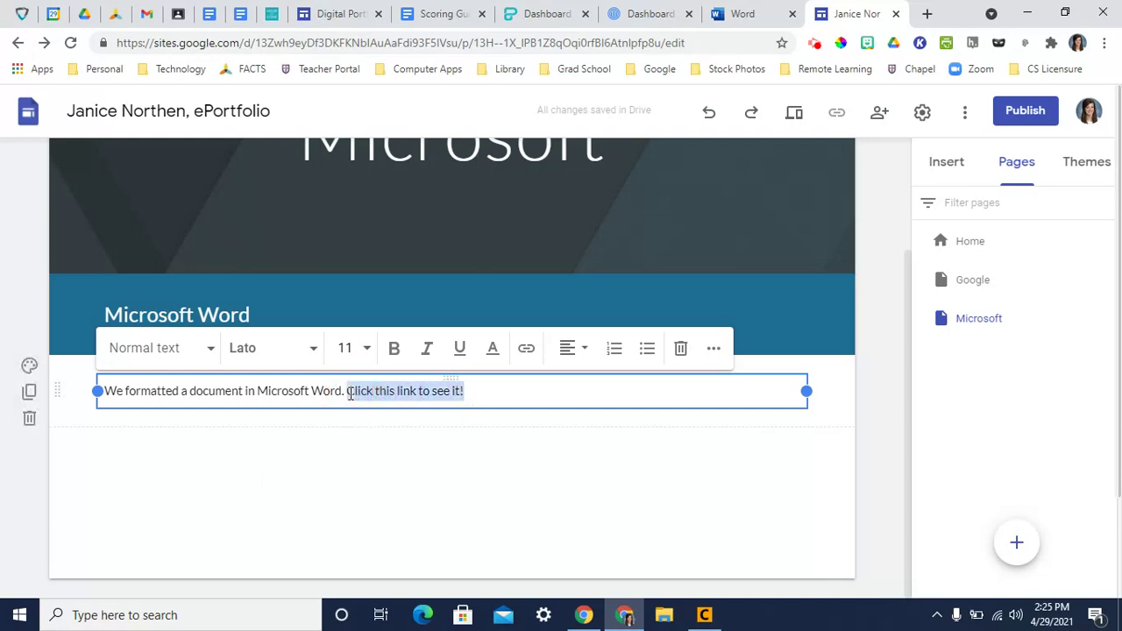
click(525, 351)
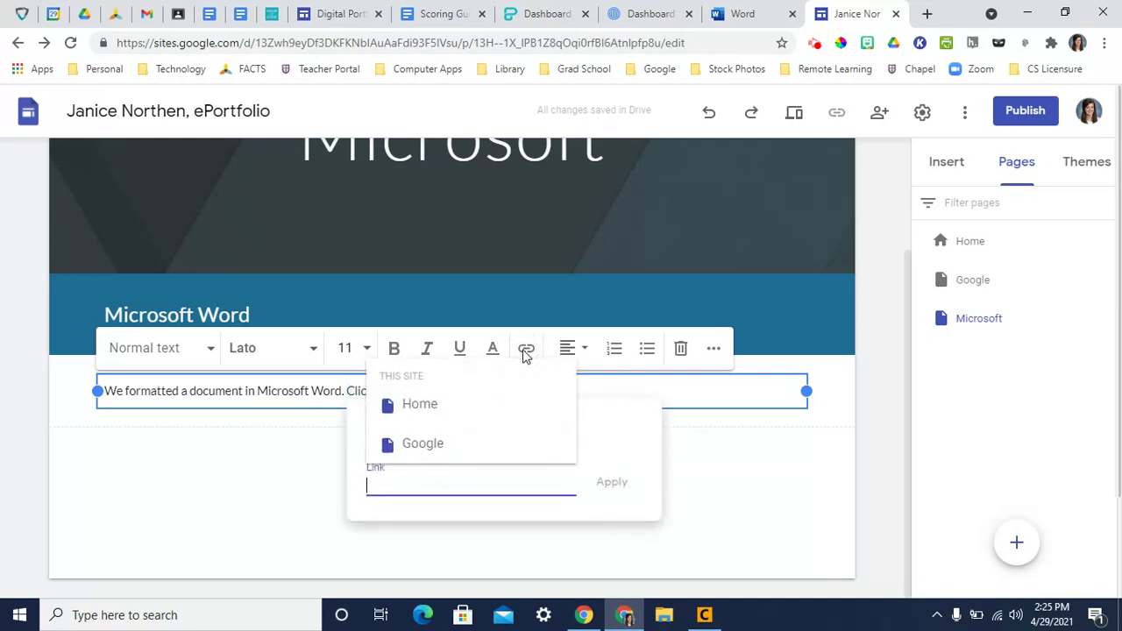
key(ctrl+v)
click(612, 482)
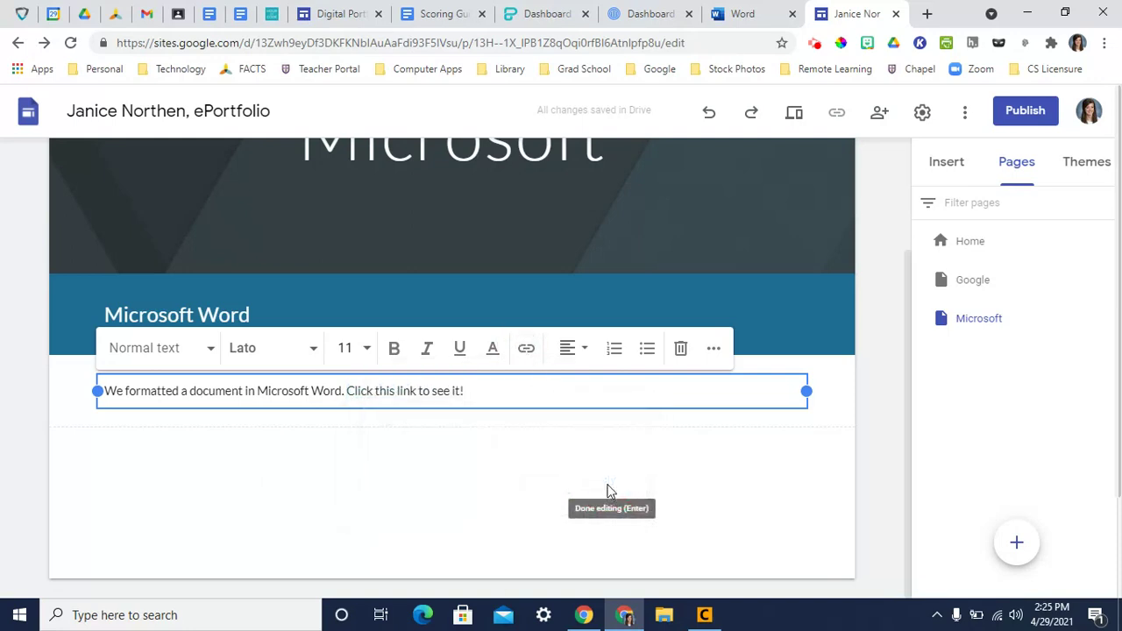
click(864, 504)
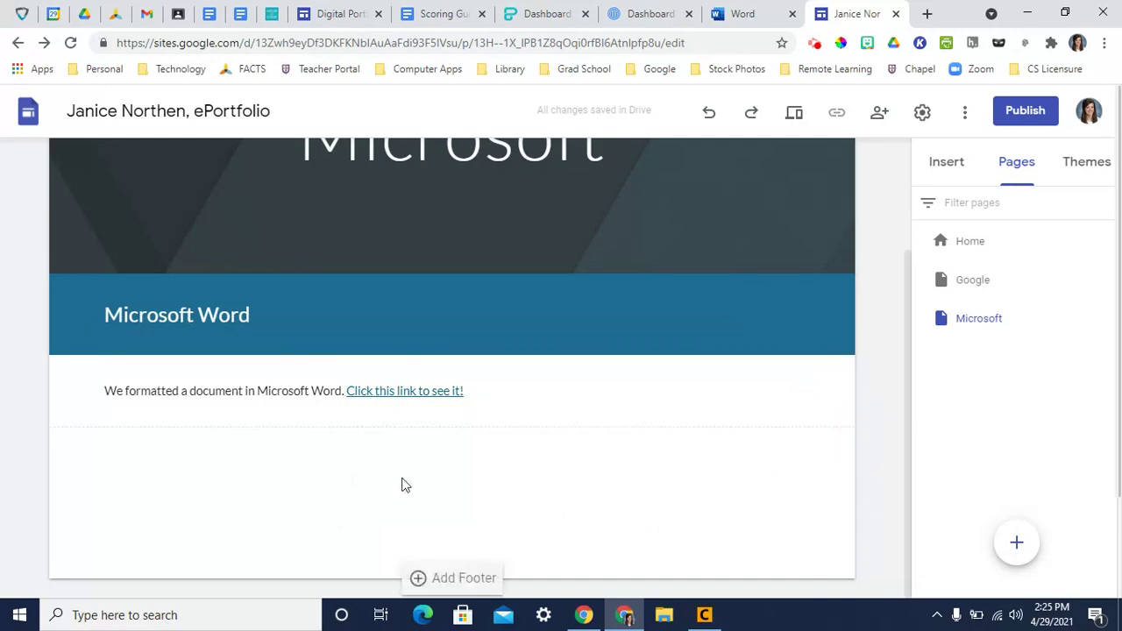
- Add a 'Microsoft Excel' Heading section with the Emphasis 2 teal background below the Word description
double_click(355, 448)
click(355, 446)
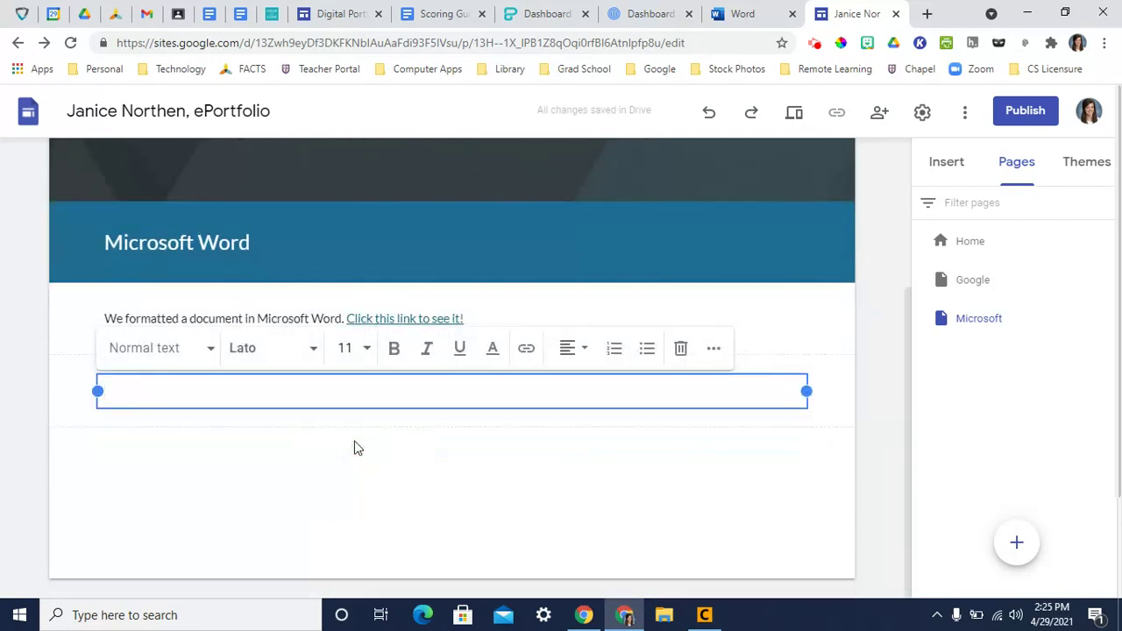
text(Hicrosoft)
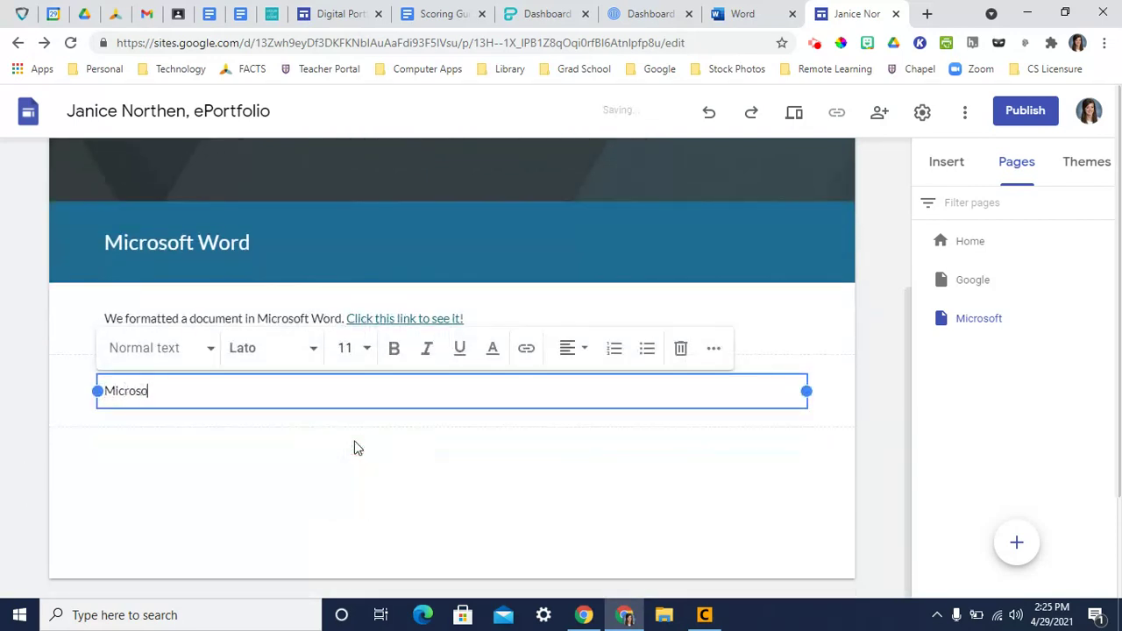
text( Excel)
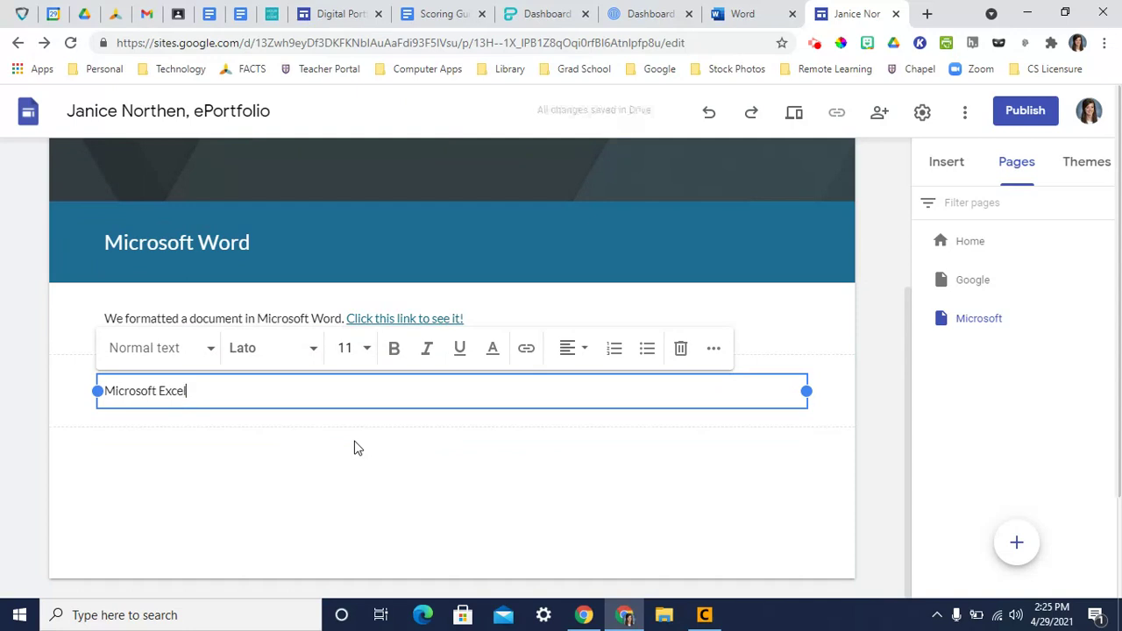
click(145, 355)
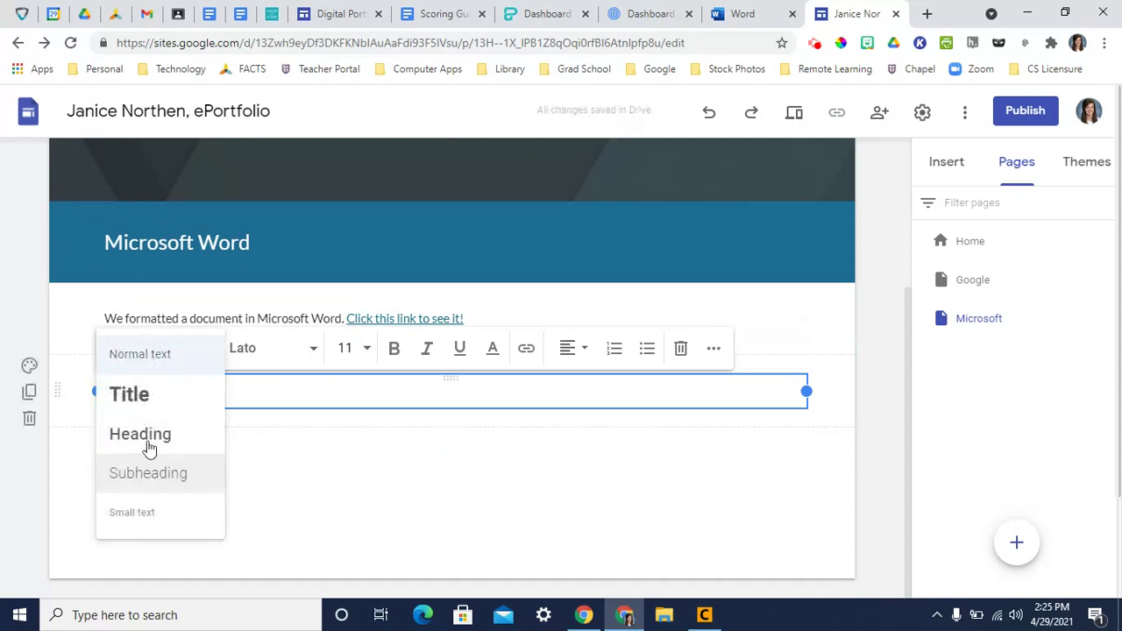
click(148, 435)
click(29, 369)
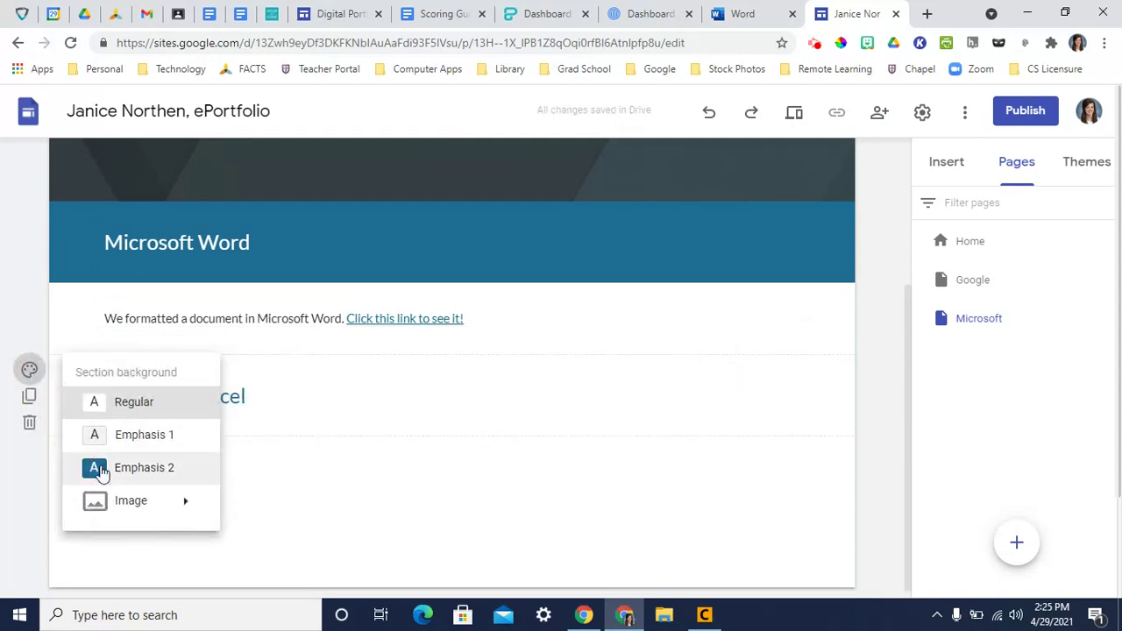
click(109, 466)
click(117, 323)
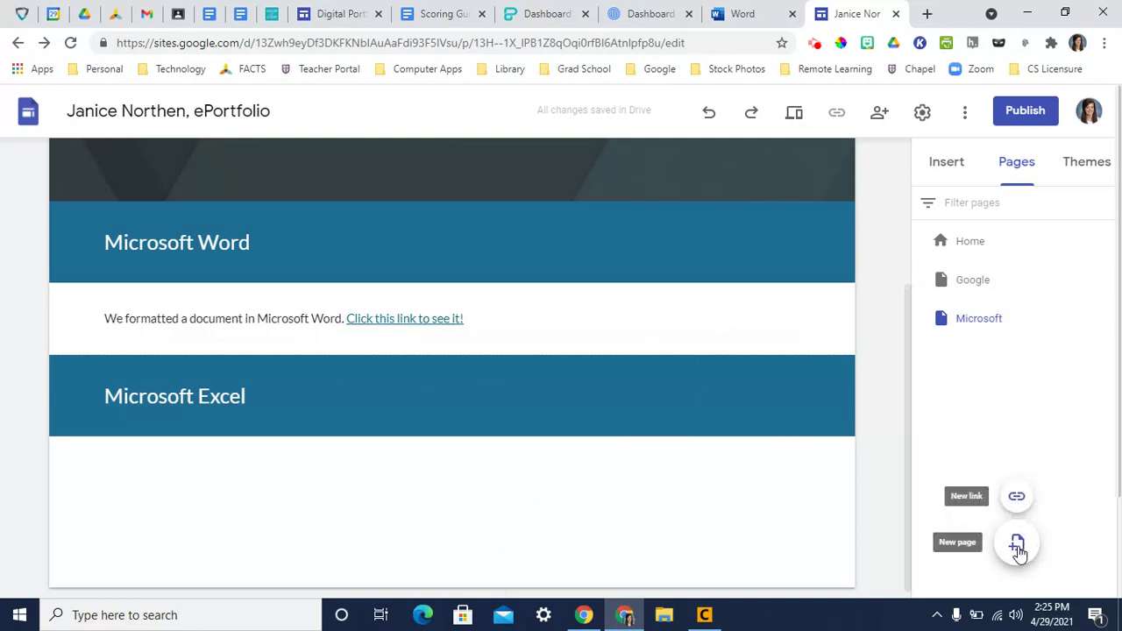
- Create a new site page named 'Other Applications' after Microsoft
click(1017, 545)
text(Other )
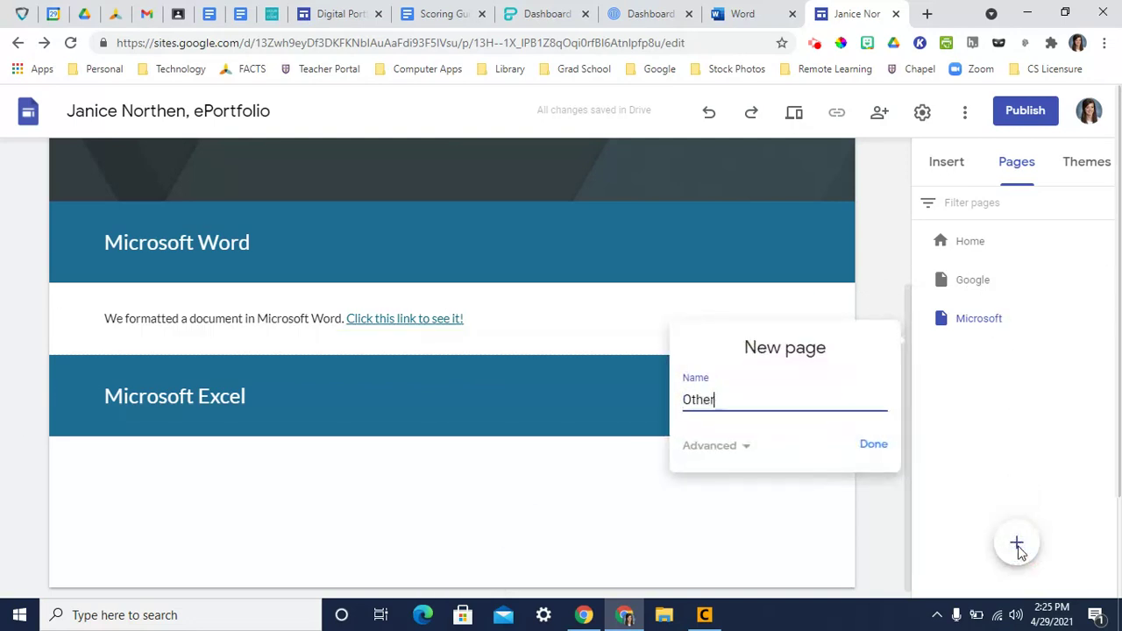
text(Applications)
click(874, 446)
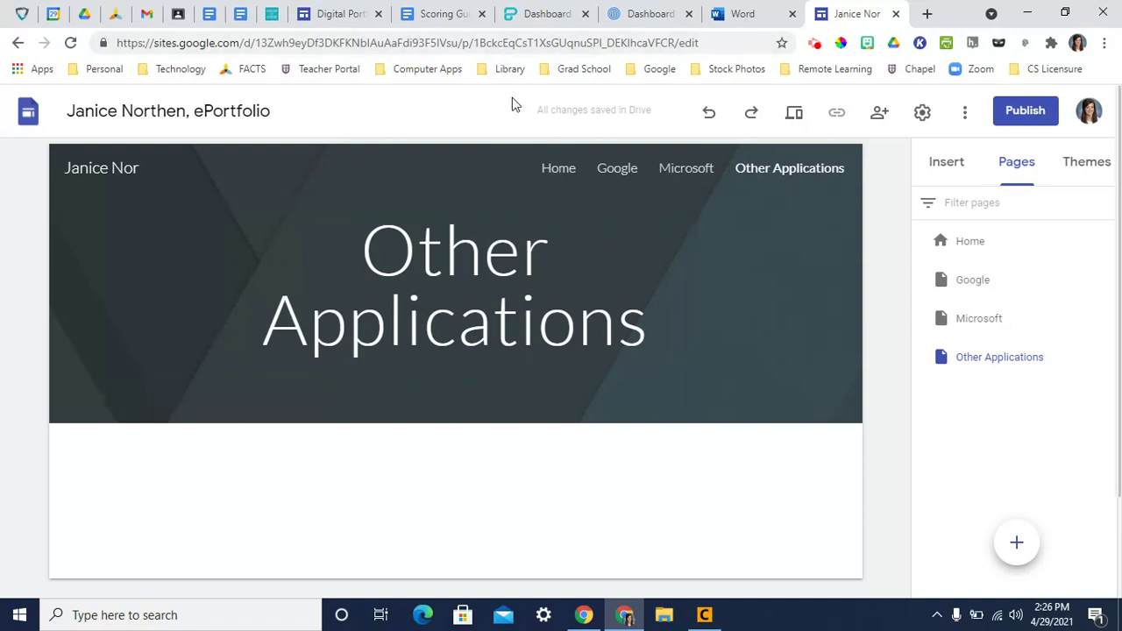
- Make the '3 Takeaways From The Social Dilemma' Piktochart infographic link public and copy it
click(540, 18)
mouse_move(359, 304)
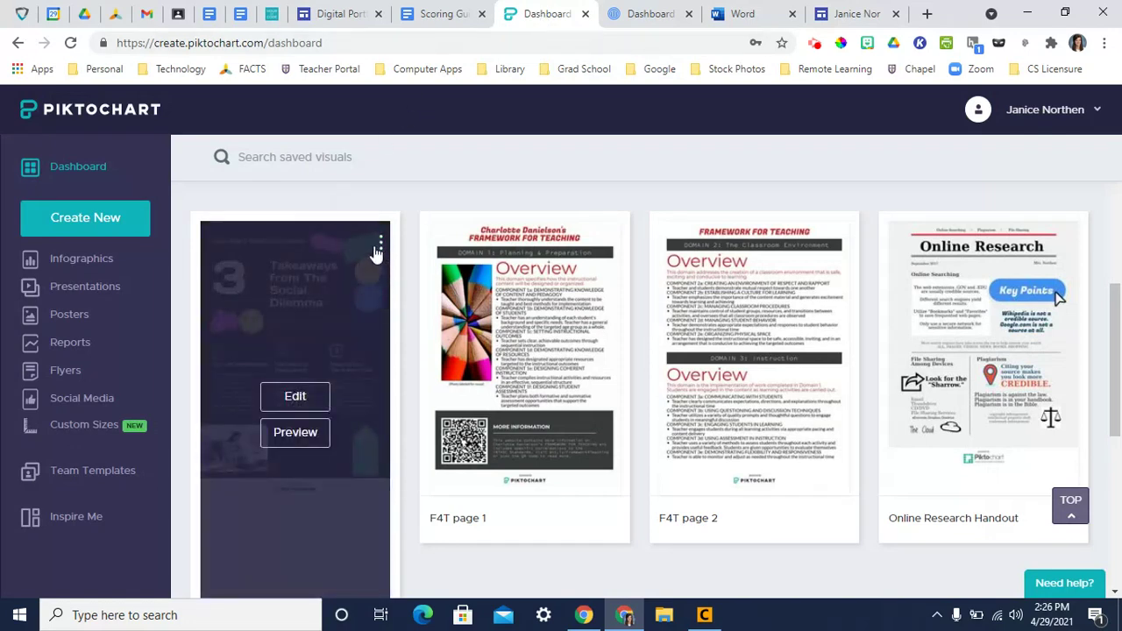
click(380, 245)
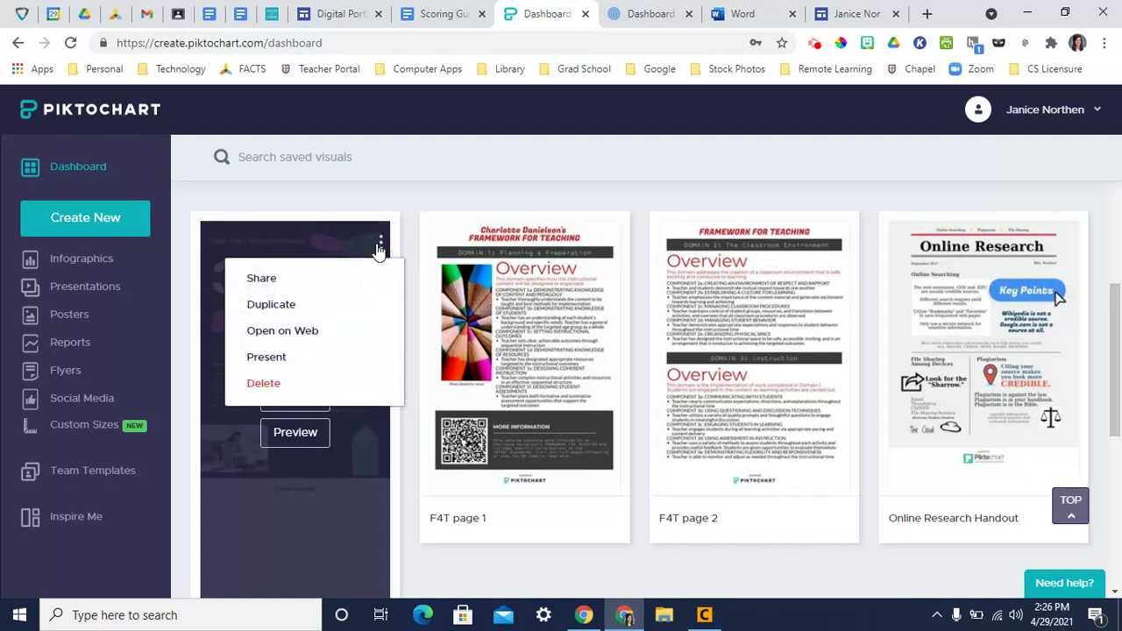
click(279, 288)
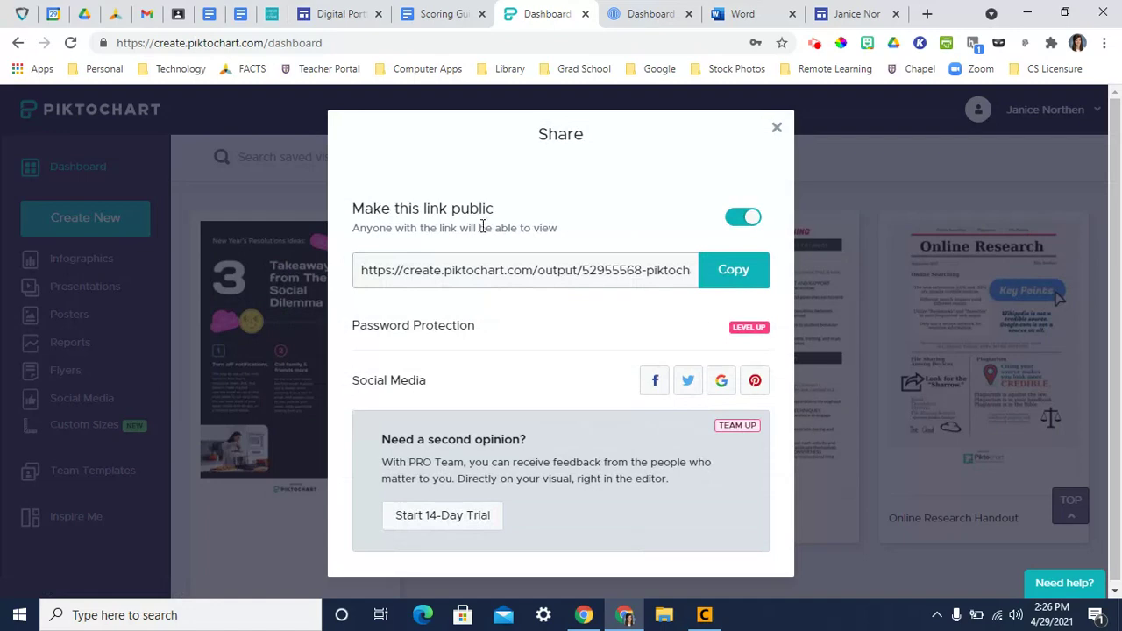
click(721, 272)
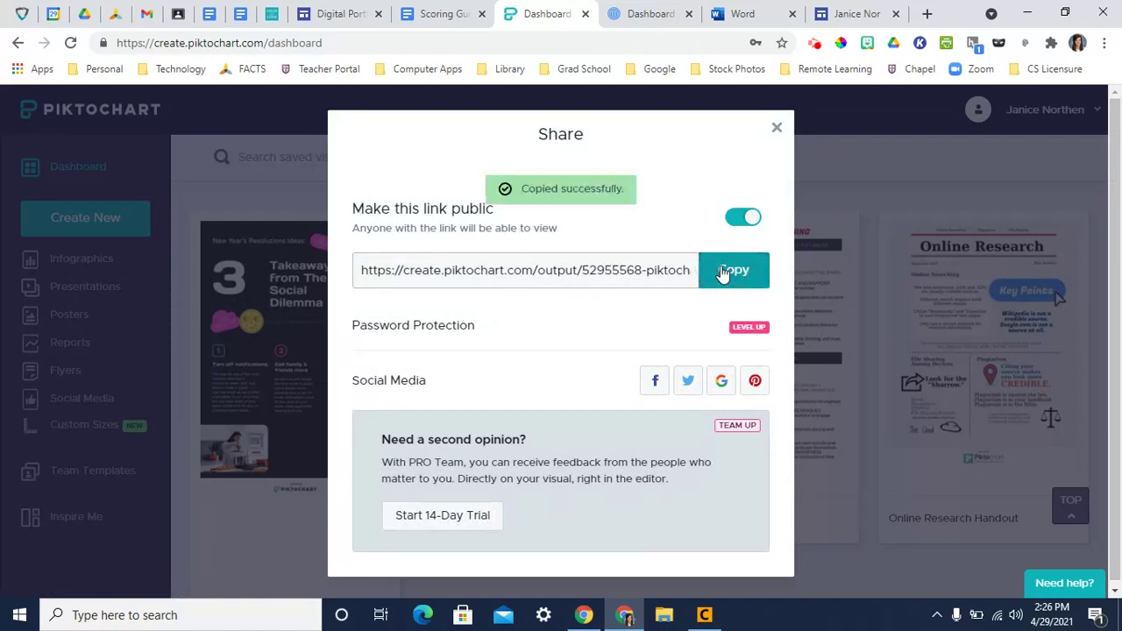
click(848, 14)
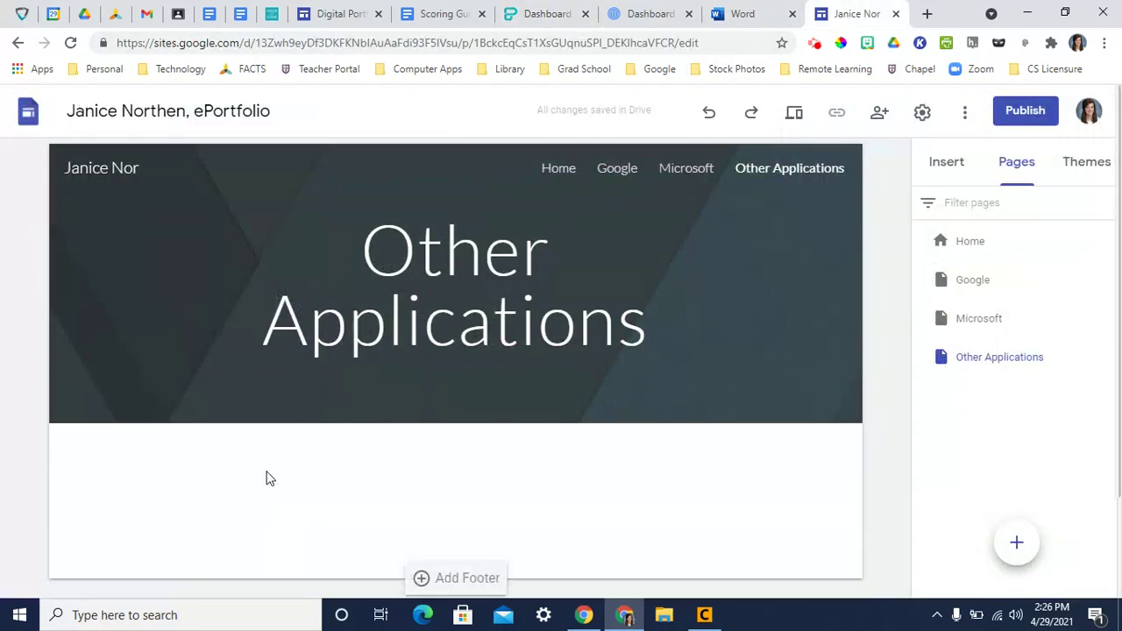
- Add a text box below the banner reading 'We designed an infographic for "The Social Dilemma."'
double_click(287, 450)
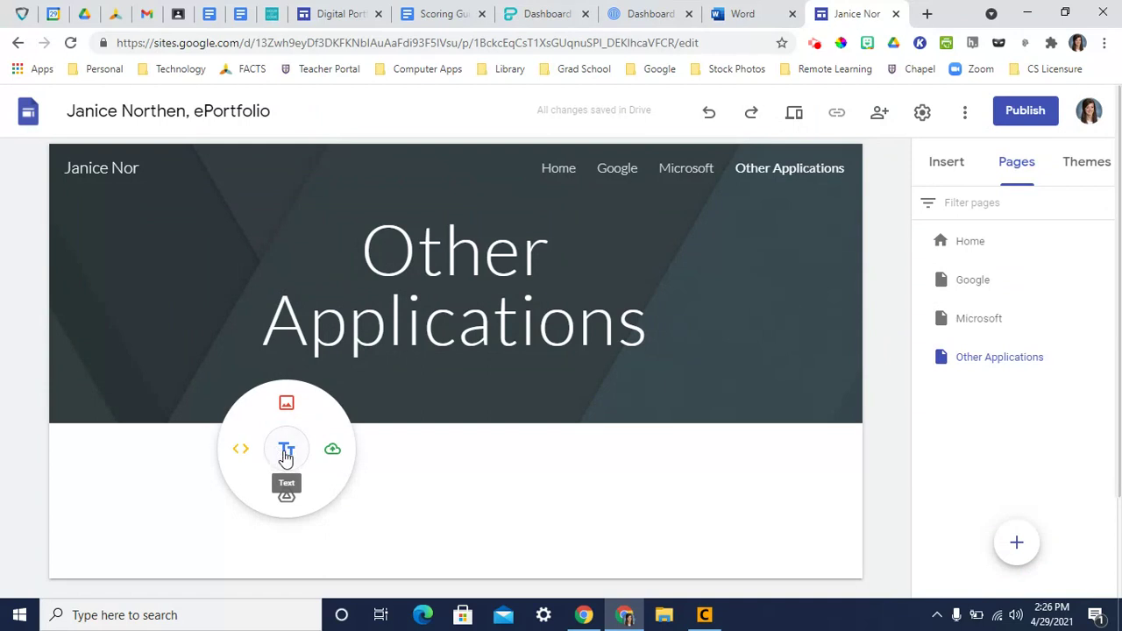
click(286, 452)
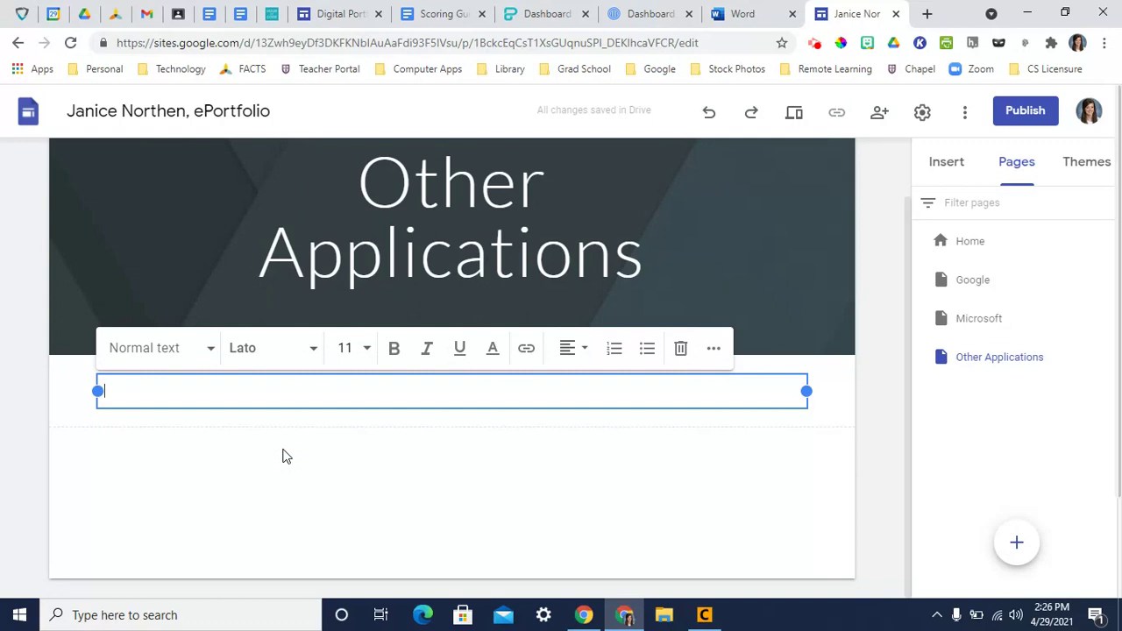
text(We designed an infograp)
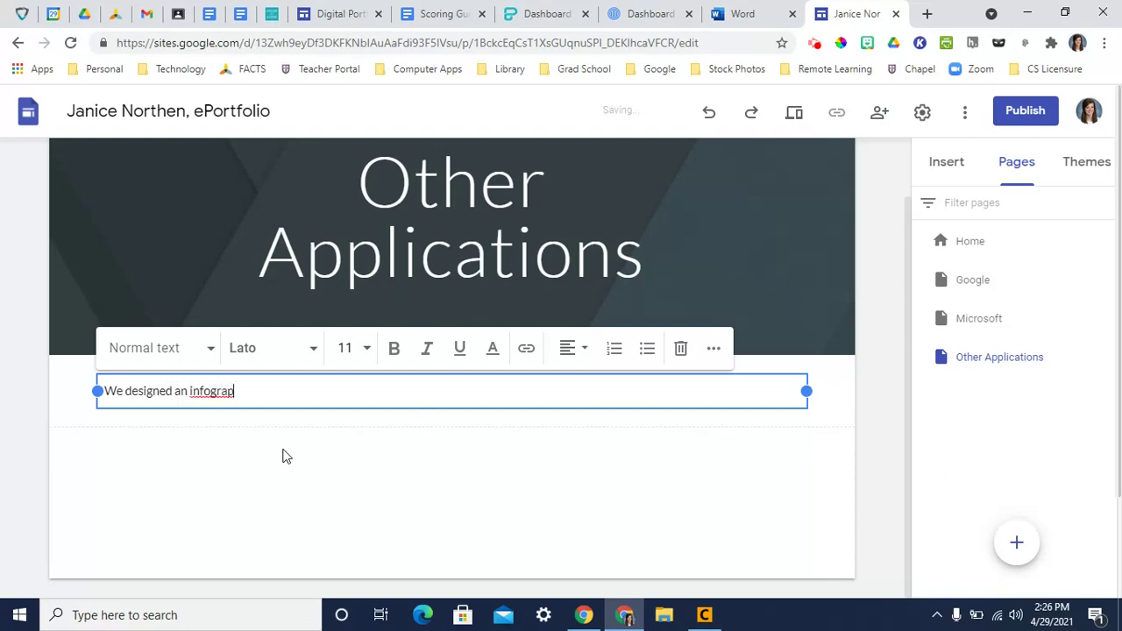
text(hic for "The Social Dilemma.")
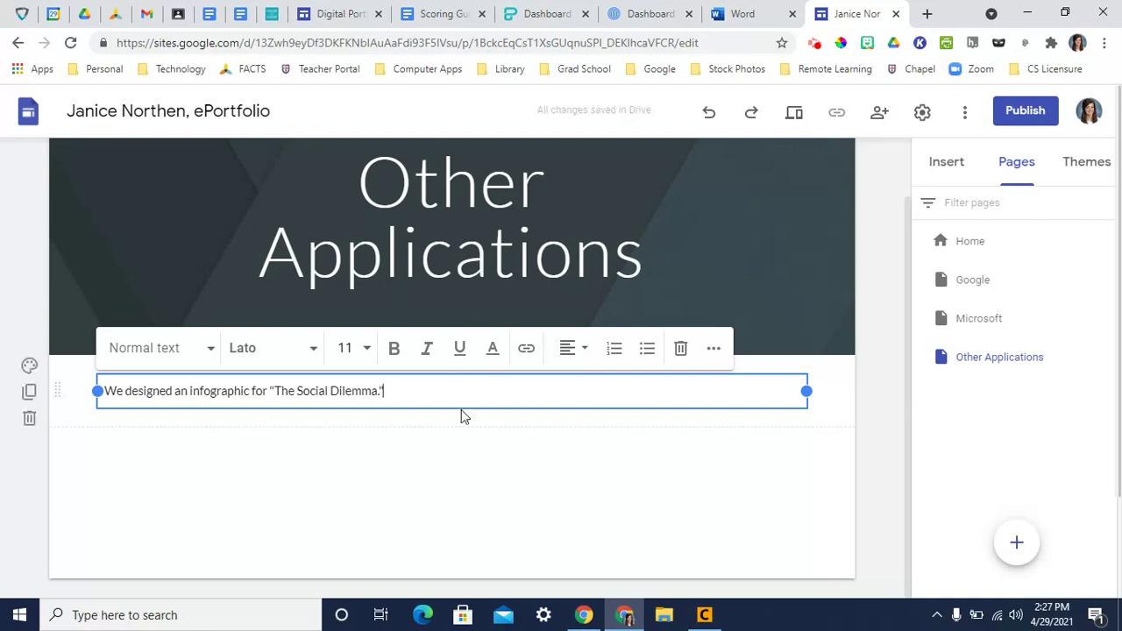
click(336, 446)
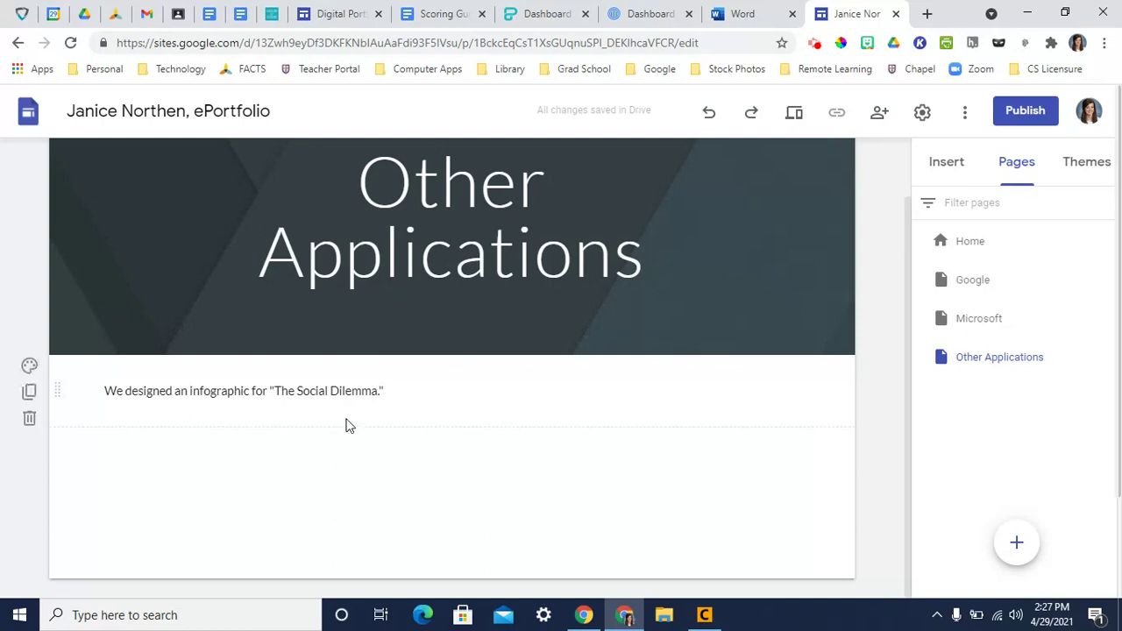
- Embed the Piktochart Social Dilemma infographic by URL directly below the sentence
double_click(348, 423)
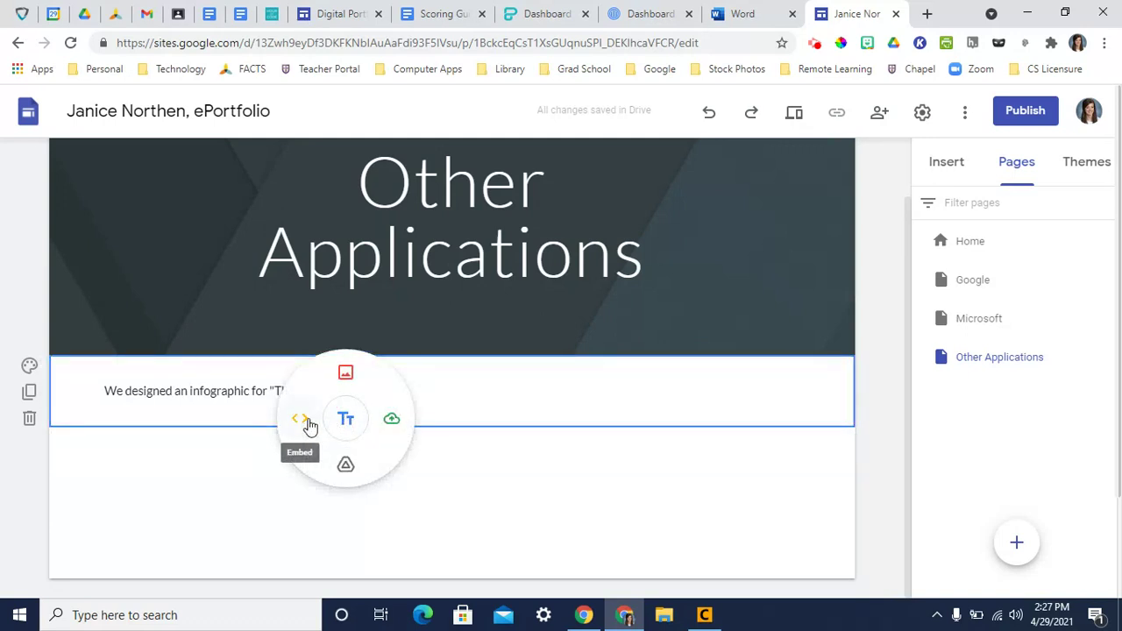
click(302, 419)
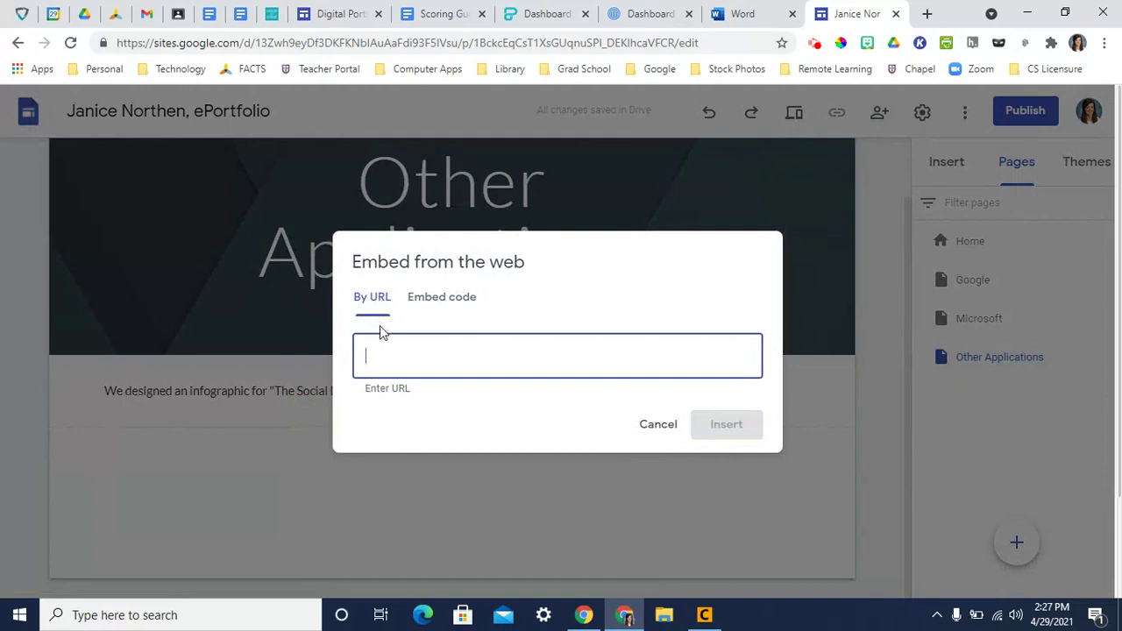
key(ctrl+v)
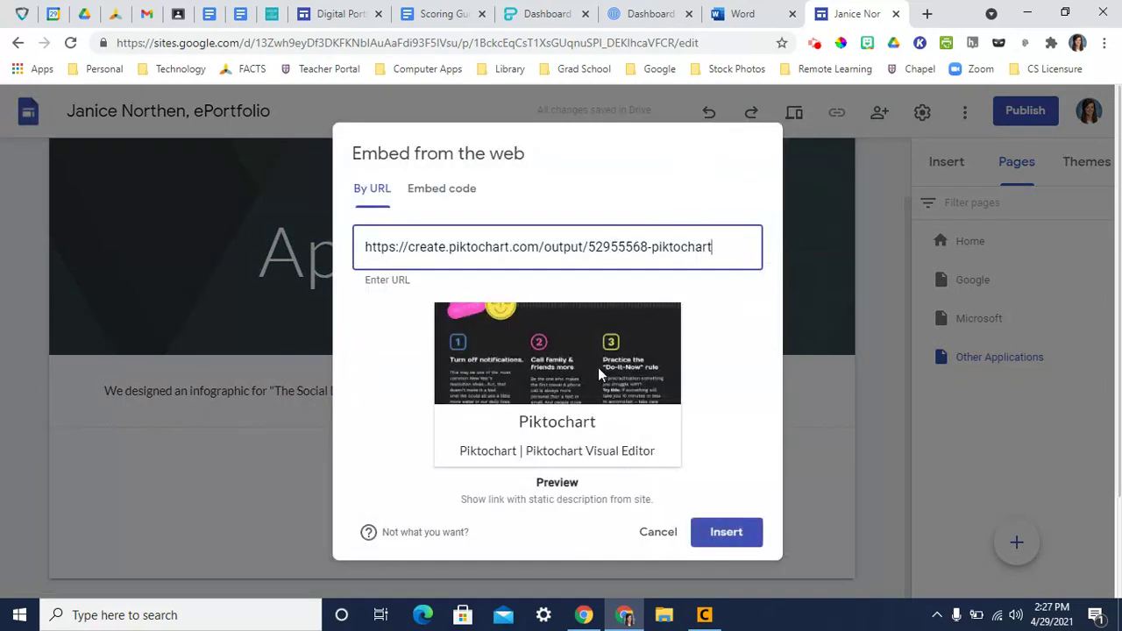
click(717, 536)
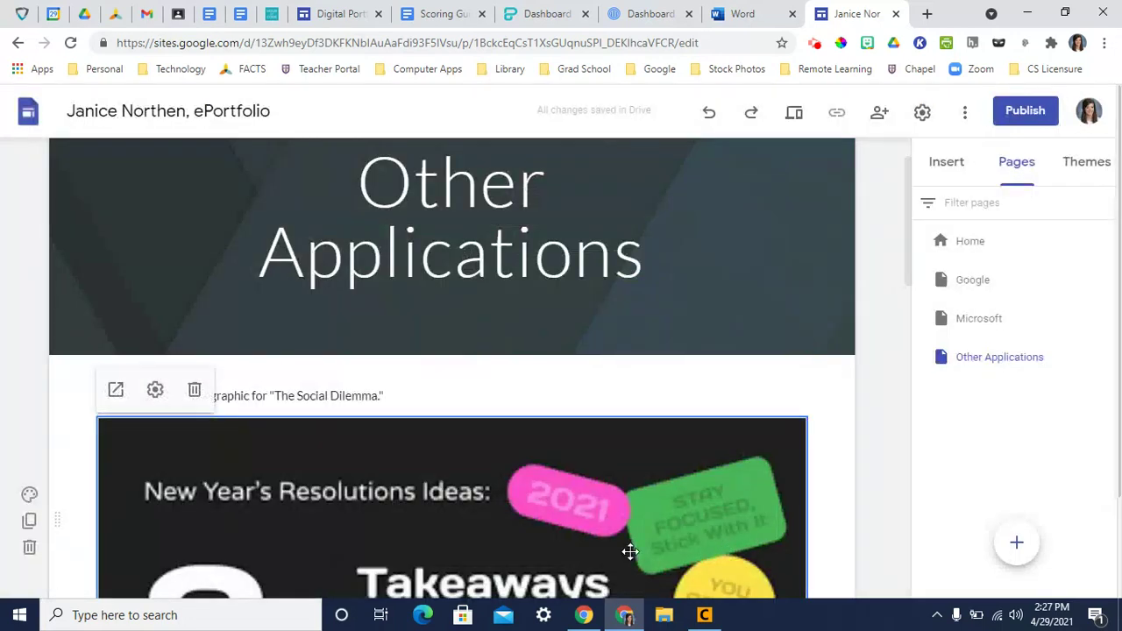
double_click(402, 365)
click(402, 366)
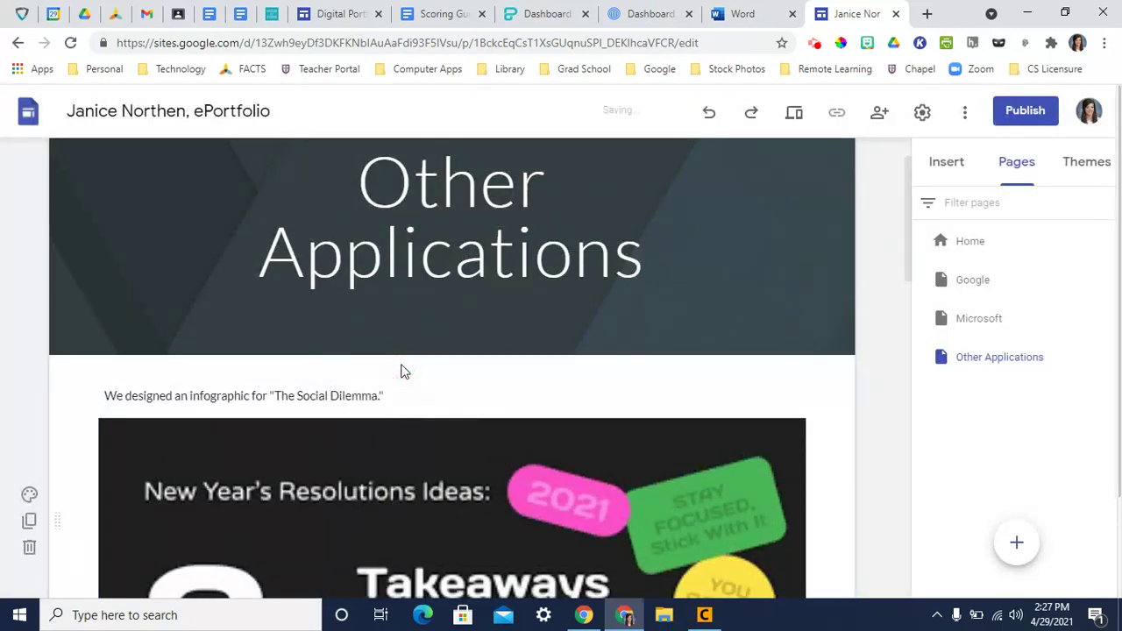
- Add a 'Piktochart' heading text box, then delete it as misplaced
scroll(364, 364, down, 14)
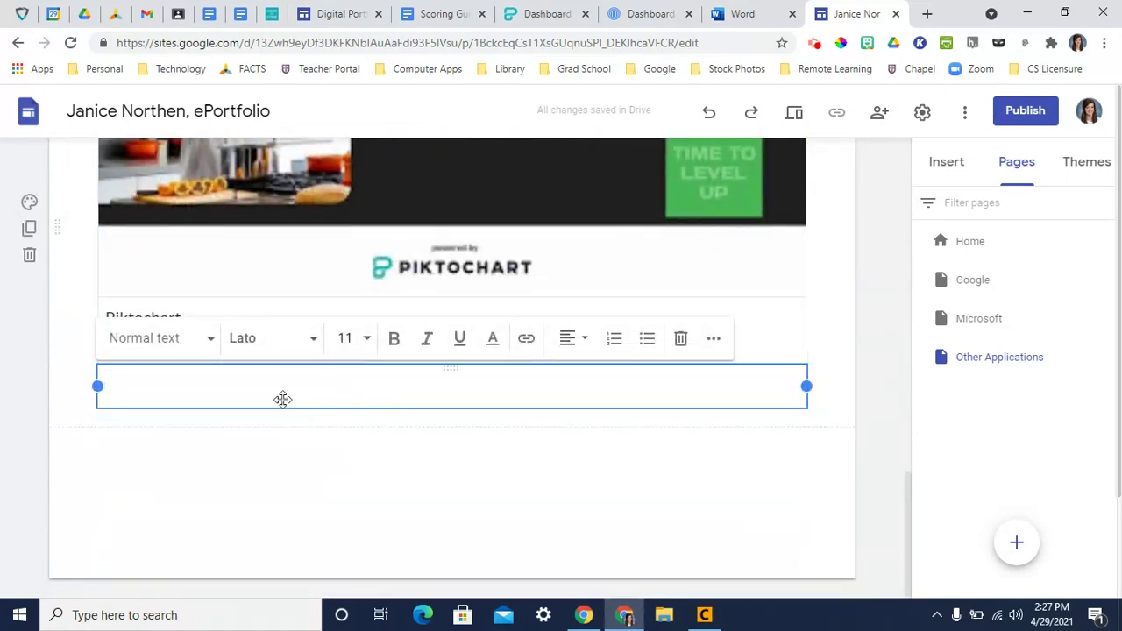
text(Piktochart)
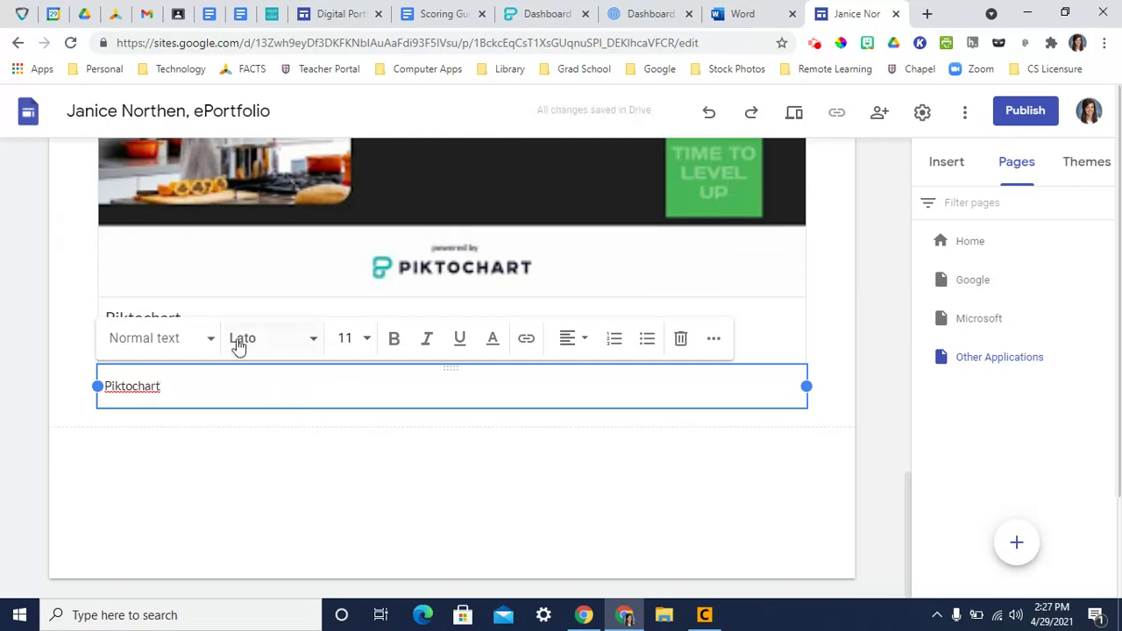
click(162, 342)
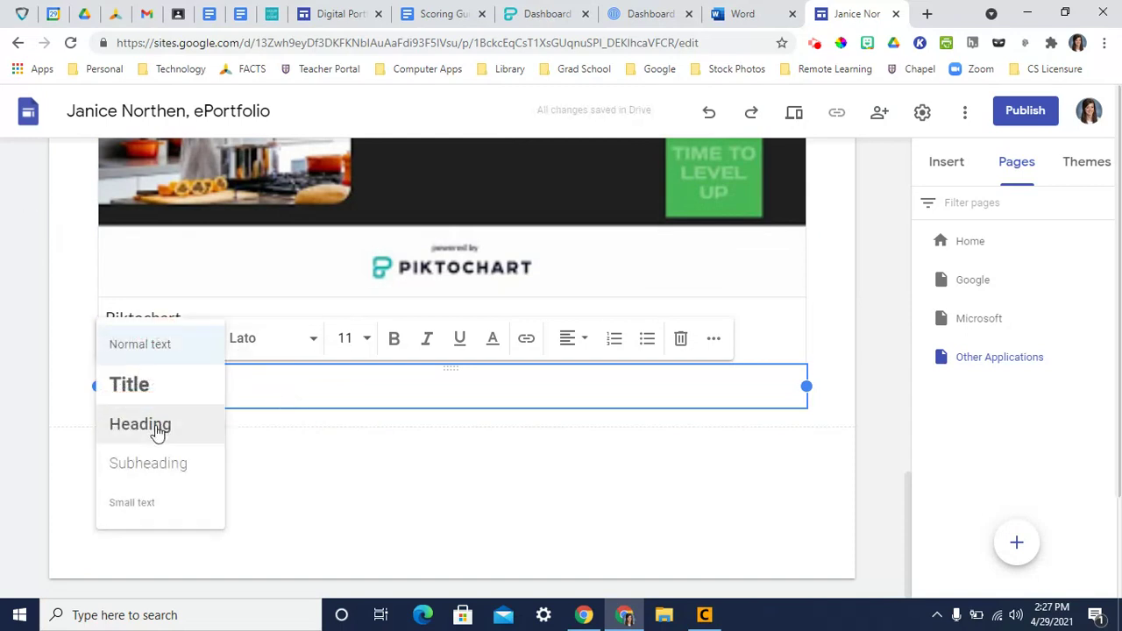
click(158, 430)
click(64, 379)
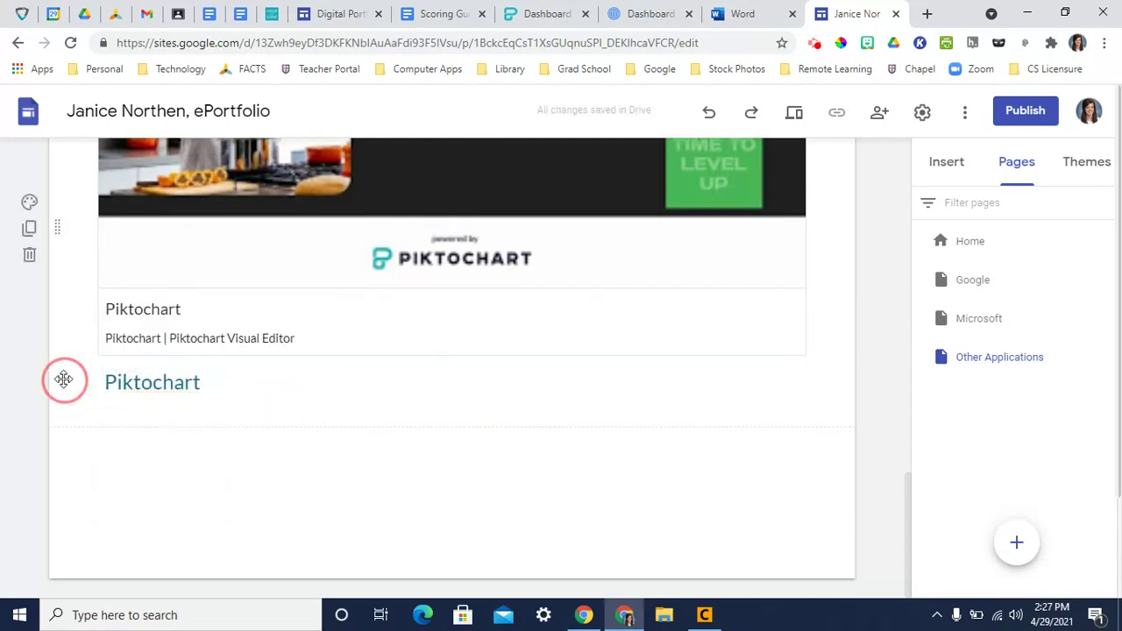
click(225, 384)
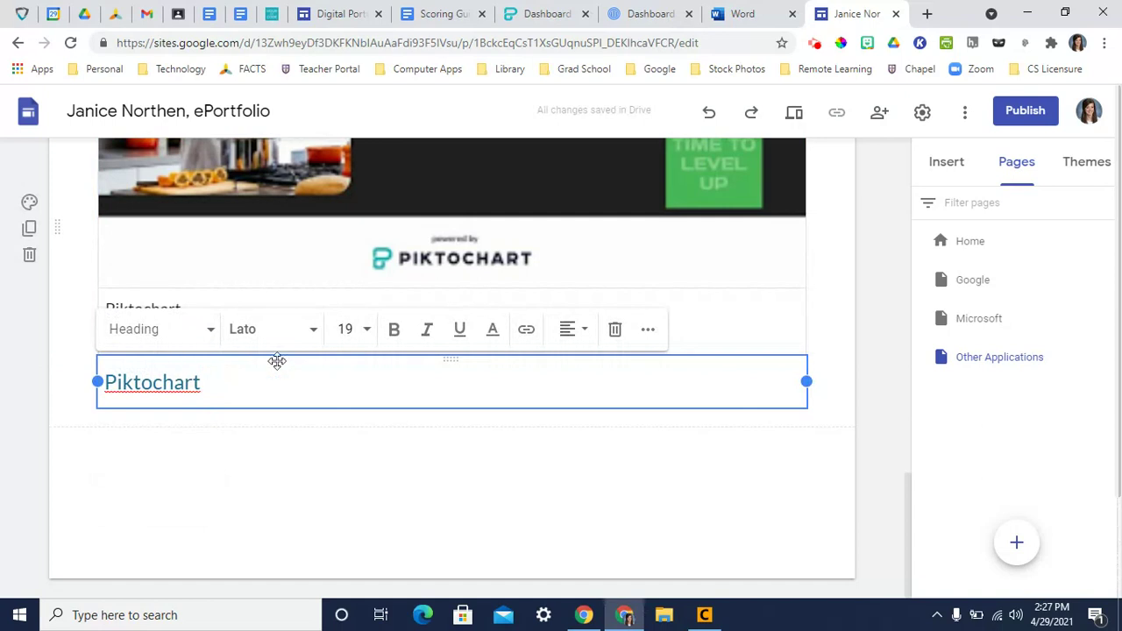
click(614, 328)
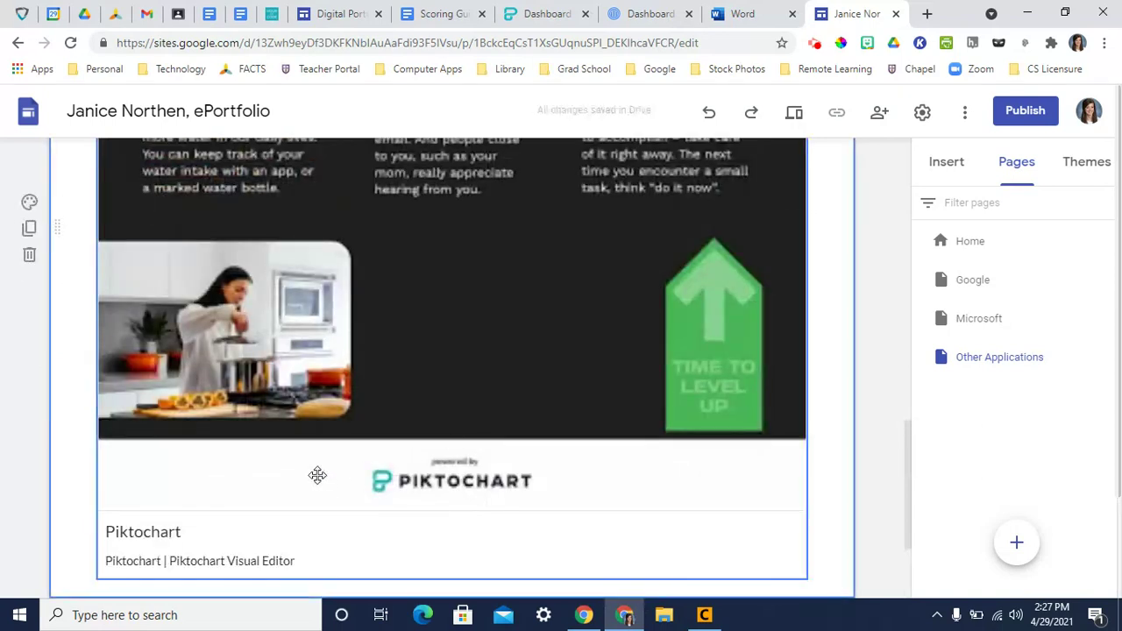
- Add a 'Piktochart' heading with an Emphasis 2 dark blue background and move it under the banner
scroll(298, 474, down, 2)
double_click(248, 468)
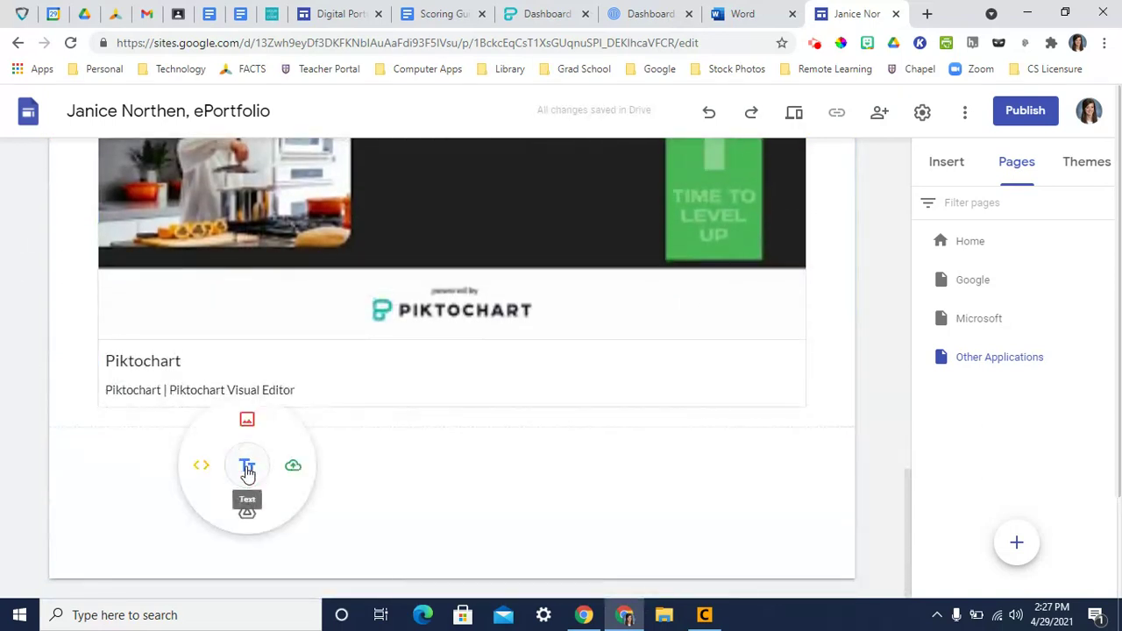
click(247, 469)
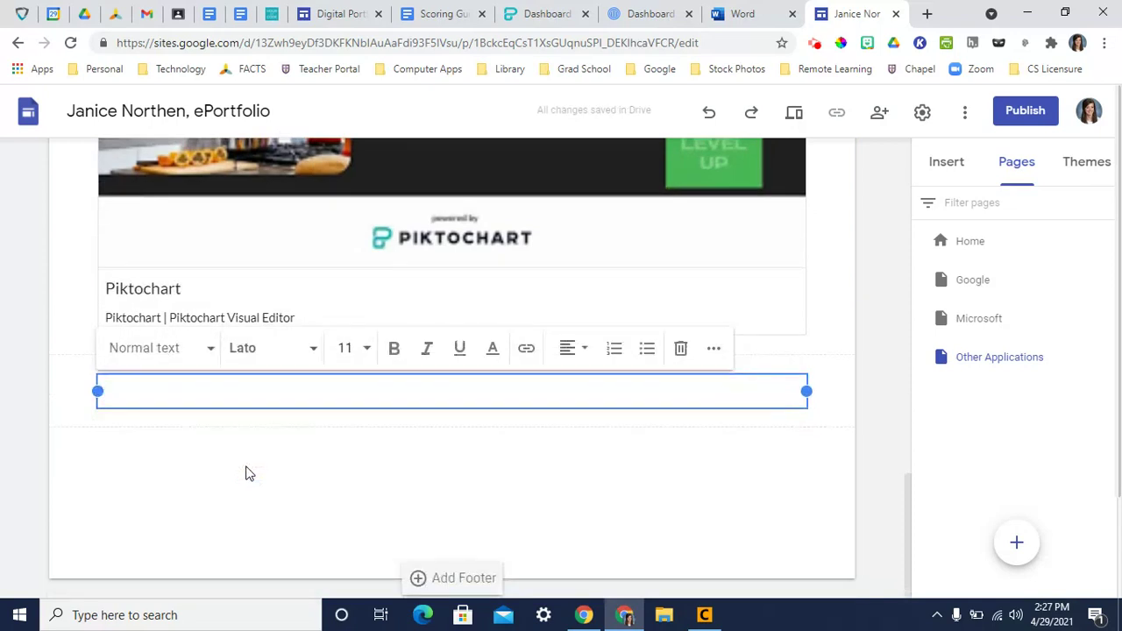
text(Piktochart)
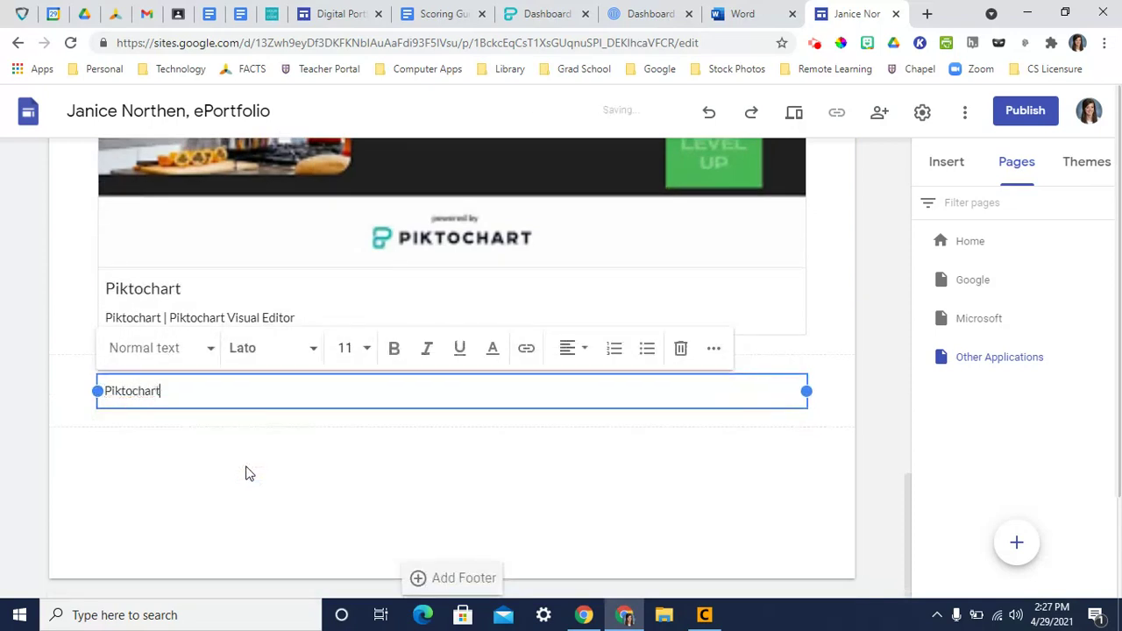
click(142, 352)
click(140, 434)
click(29, 365)
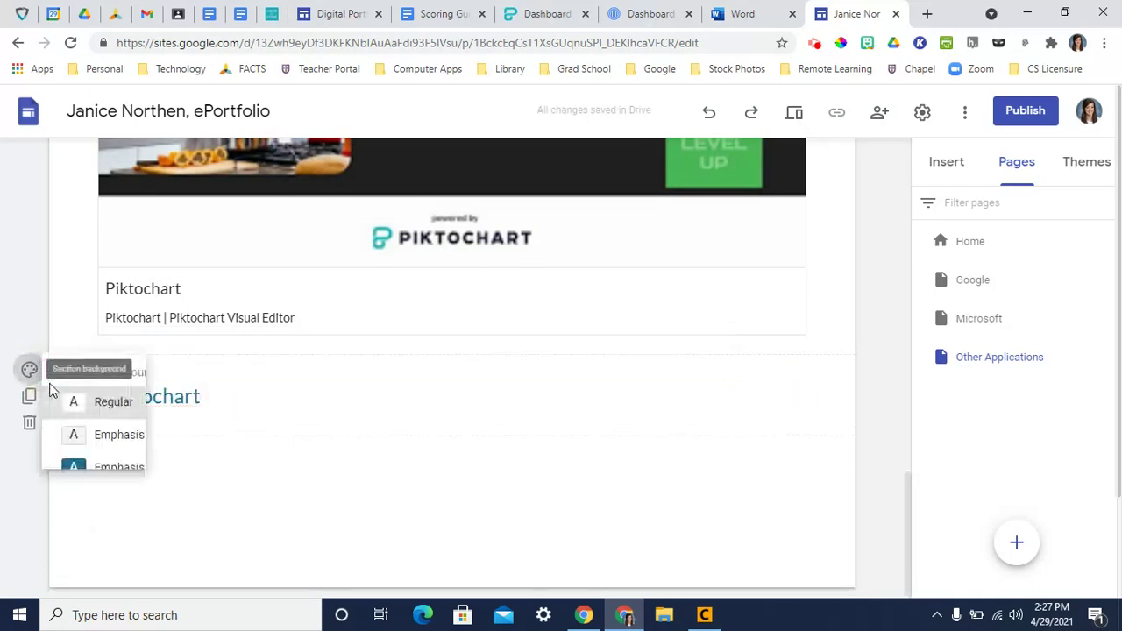
click(119, 467)
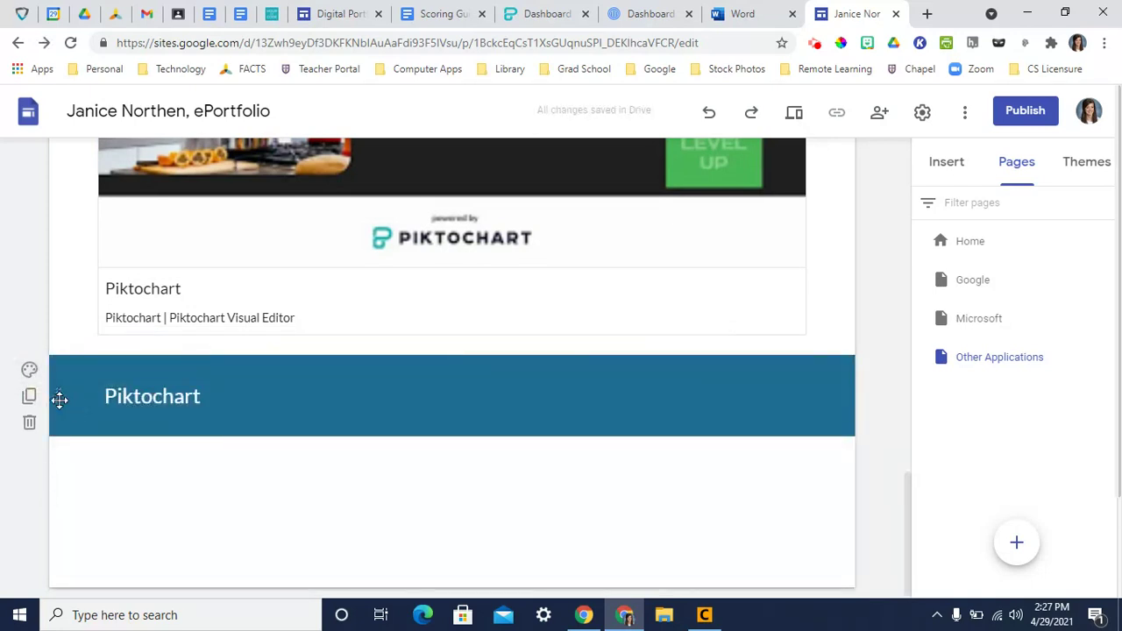
drag(58, 400, 59, 339)
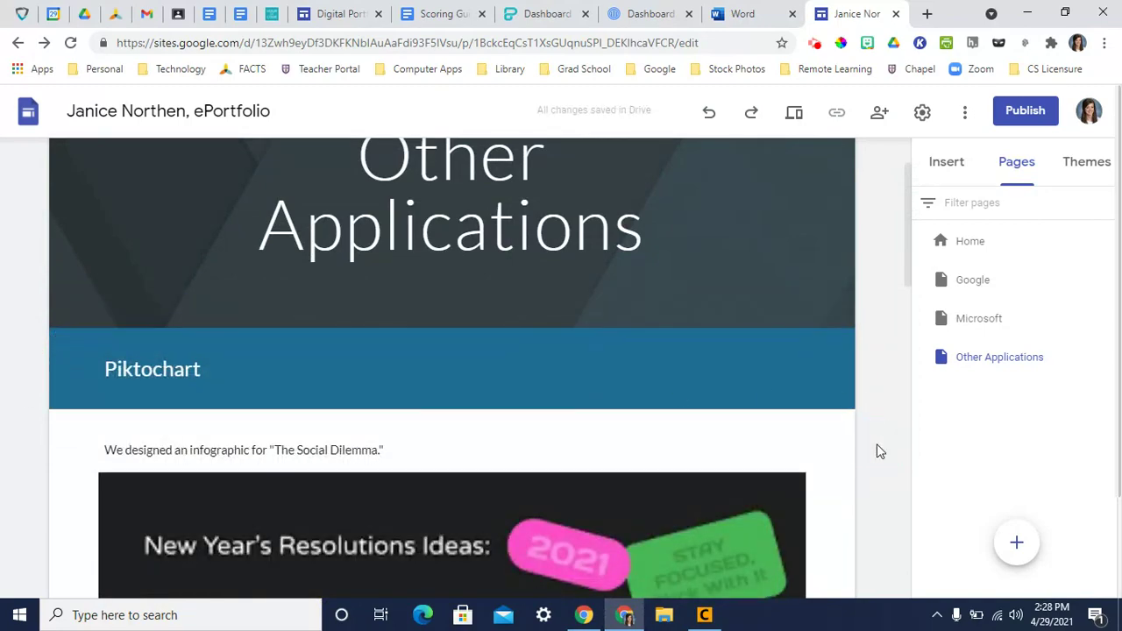
- Add a 'Prezi' heading below the infographic with an Emphasis 2 dark blue section background
scroll(876, 444, down, 10)
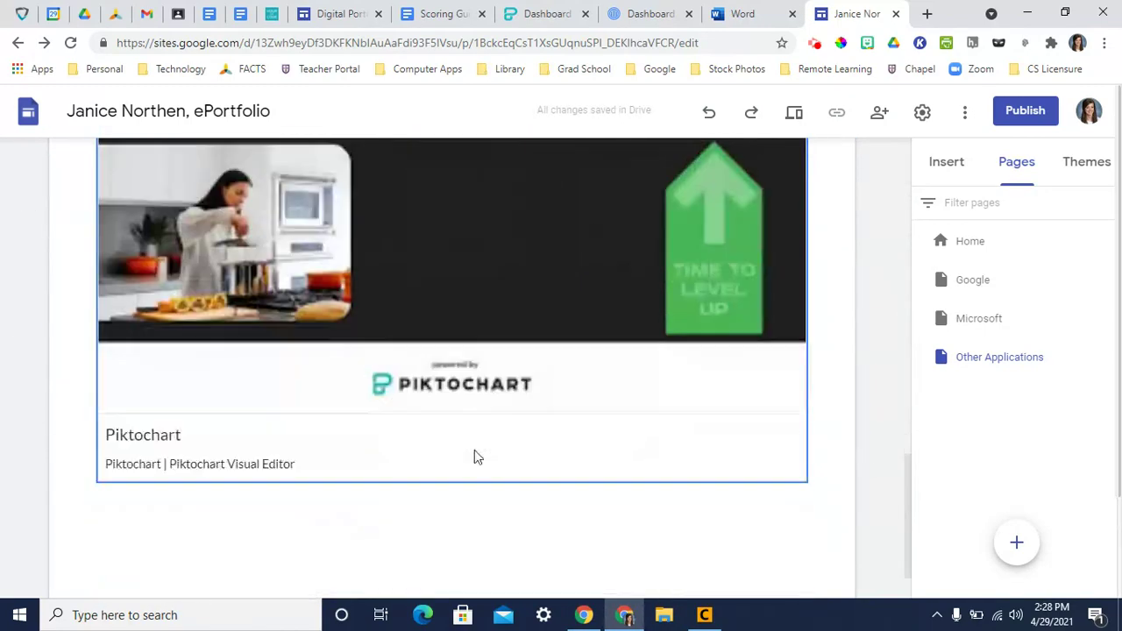
double_click(334, 455)
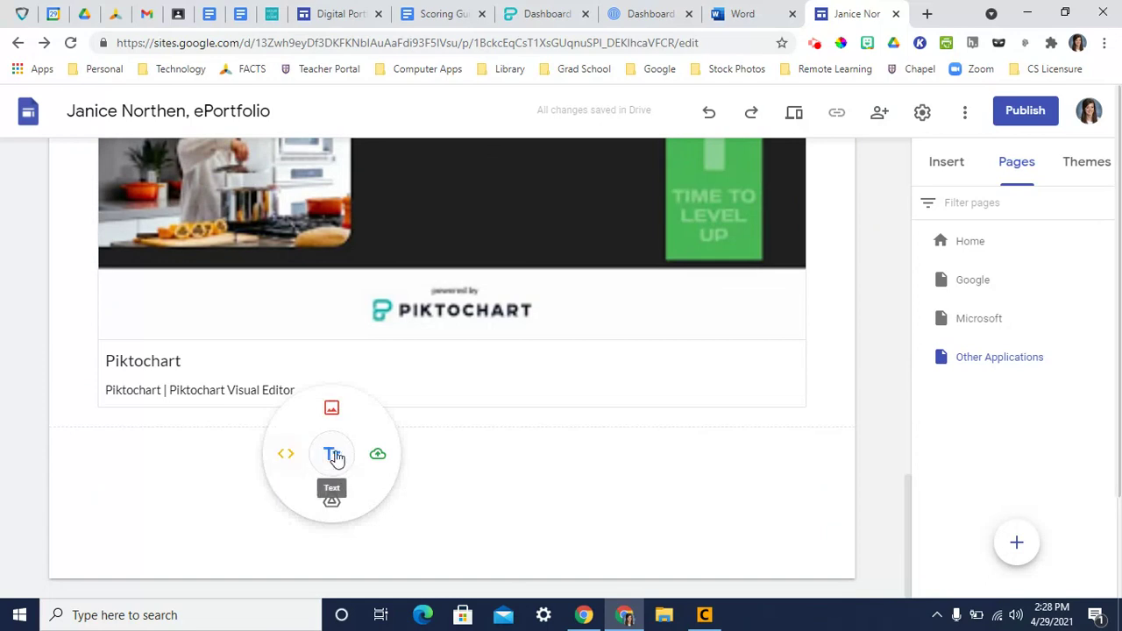
click(334, 455)
text(Prezi)
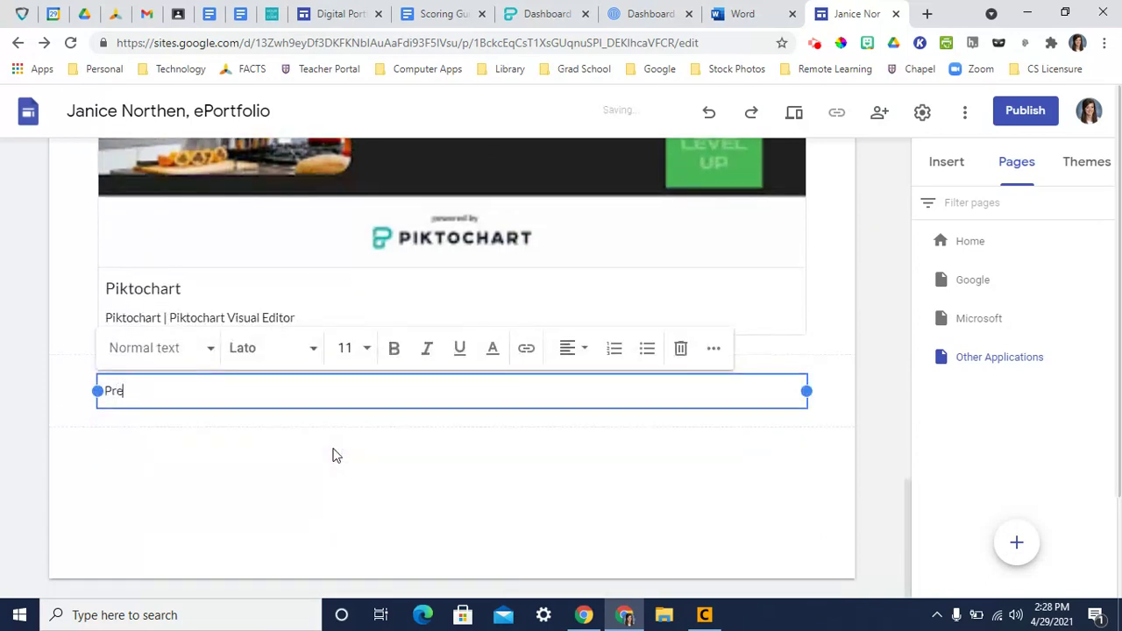
click(162, 351)
click(166, 434)
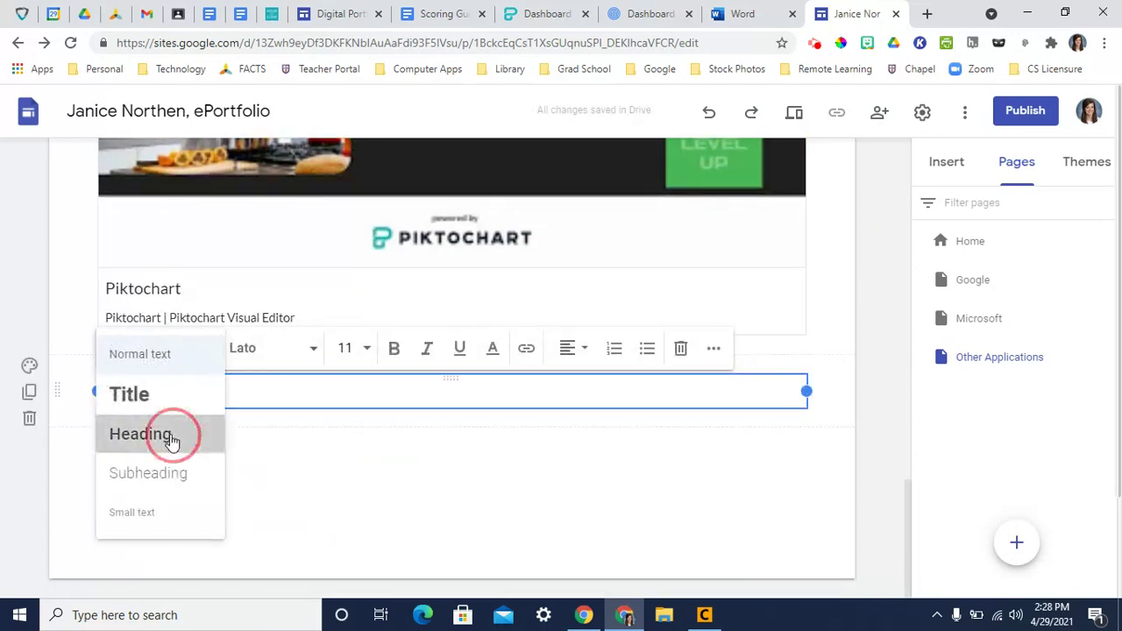
click(29, 371)
click(92, 467)
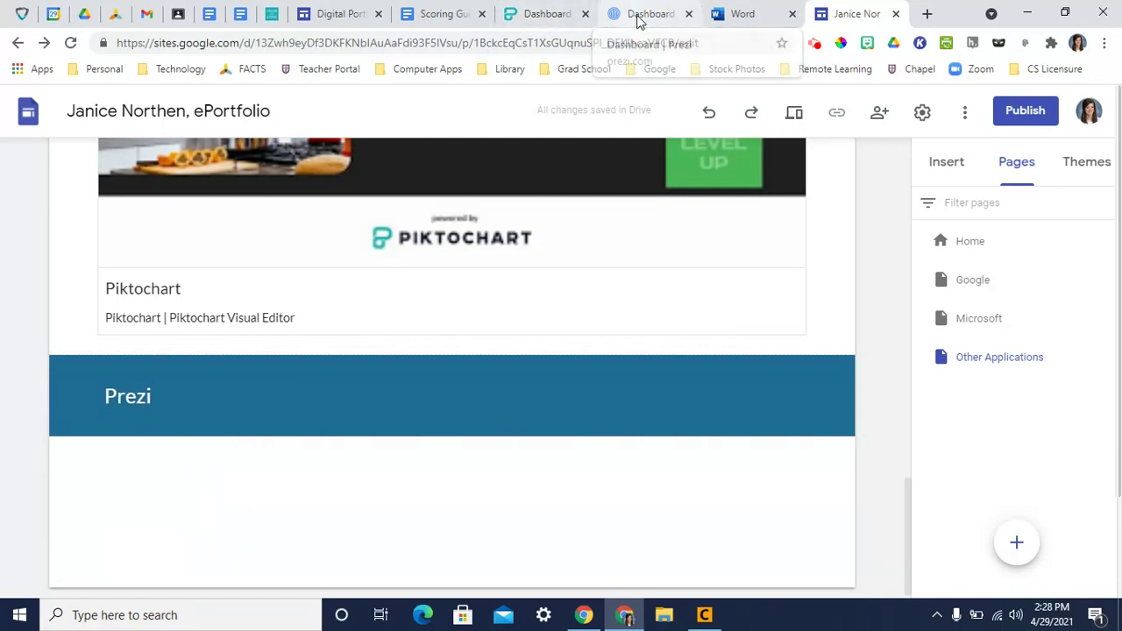
- Copy the share view link of the Call to Arms presentation in Prezi
click(638, 15)
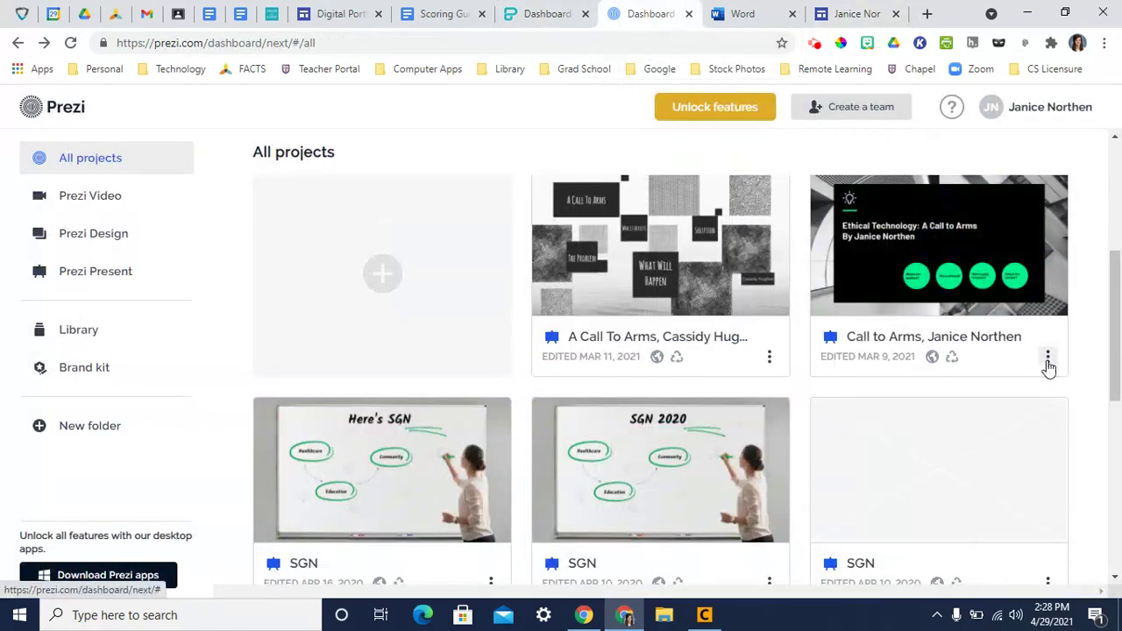
click(1049, 358)
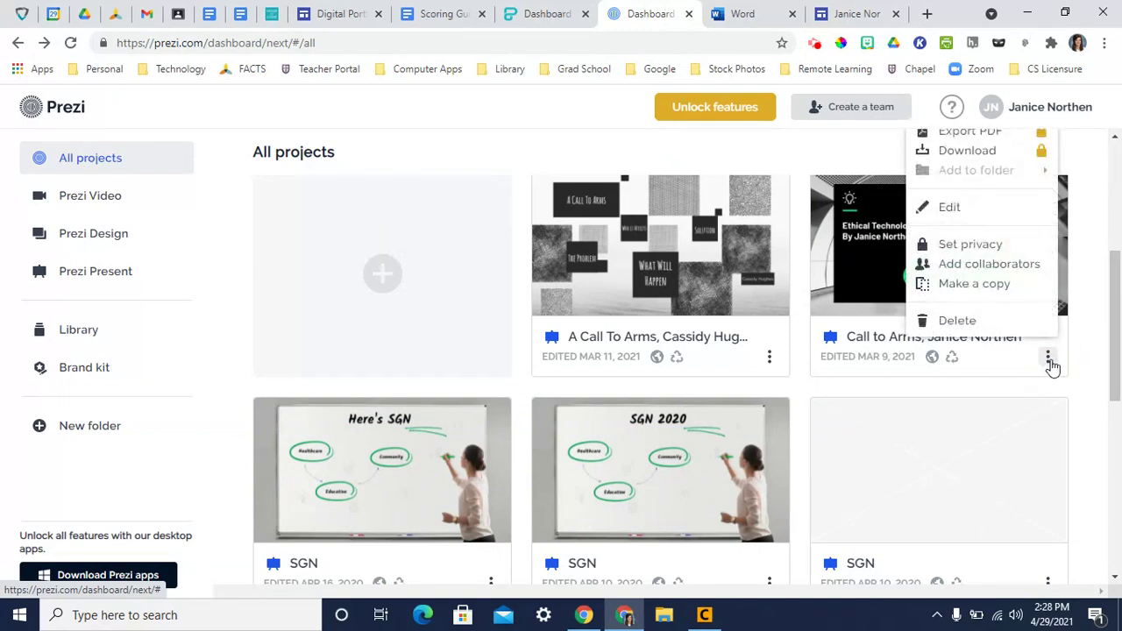
scroll(1038, 360, up, 3)
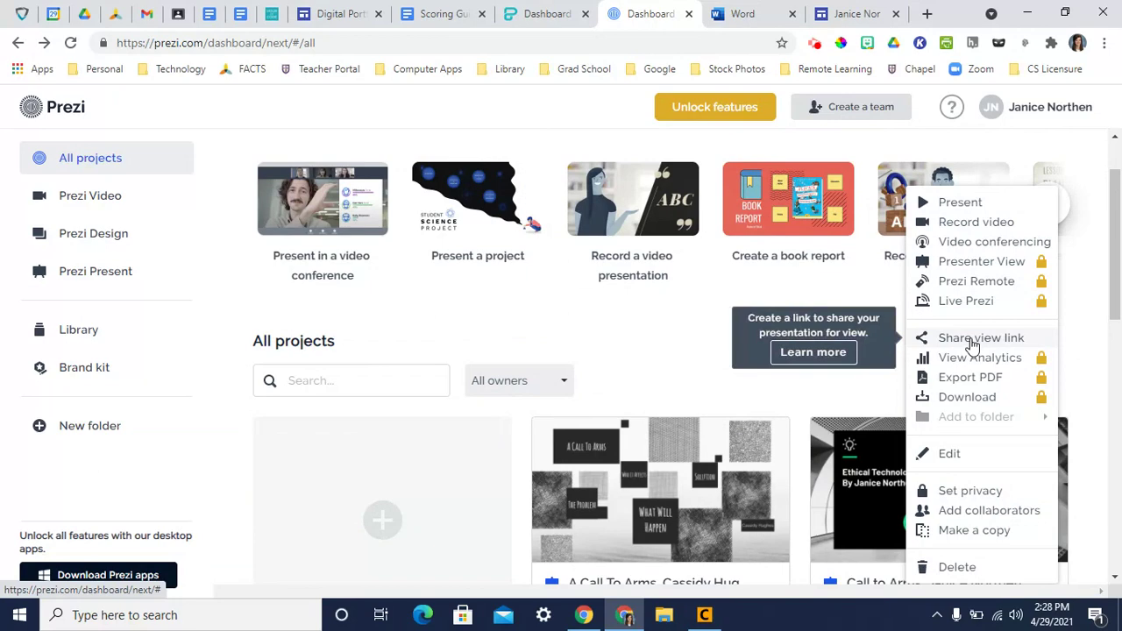
click(971, 342)
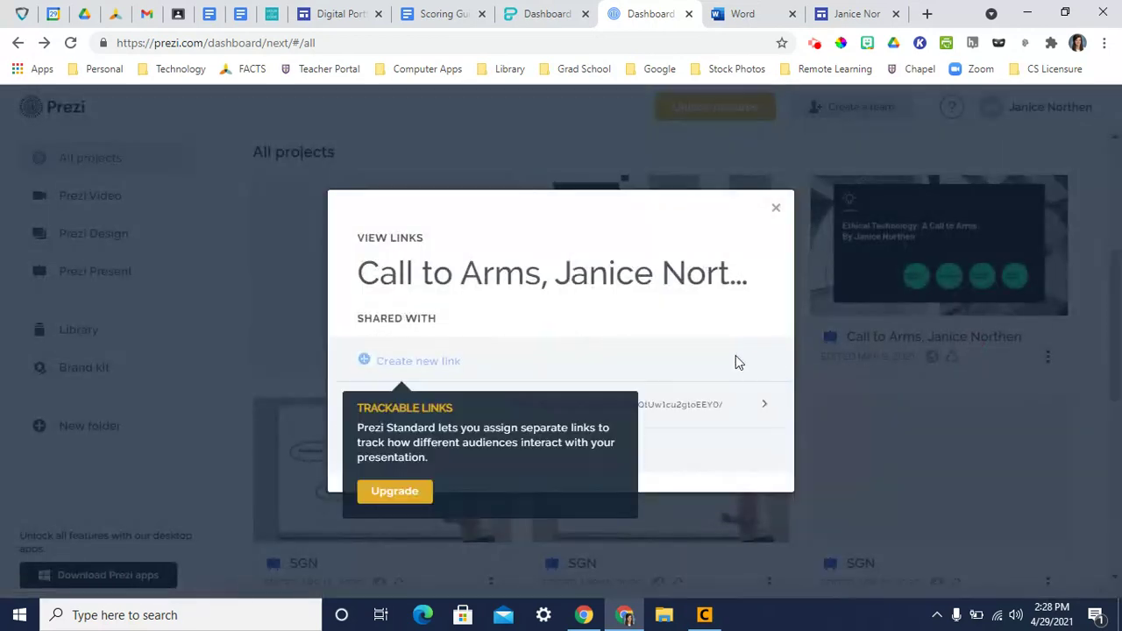
triple_click(677, 405)
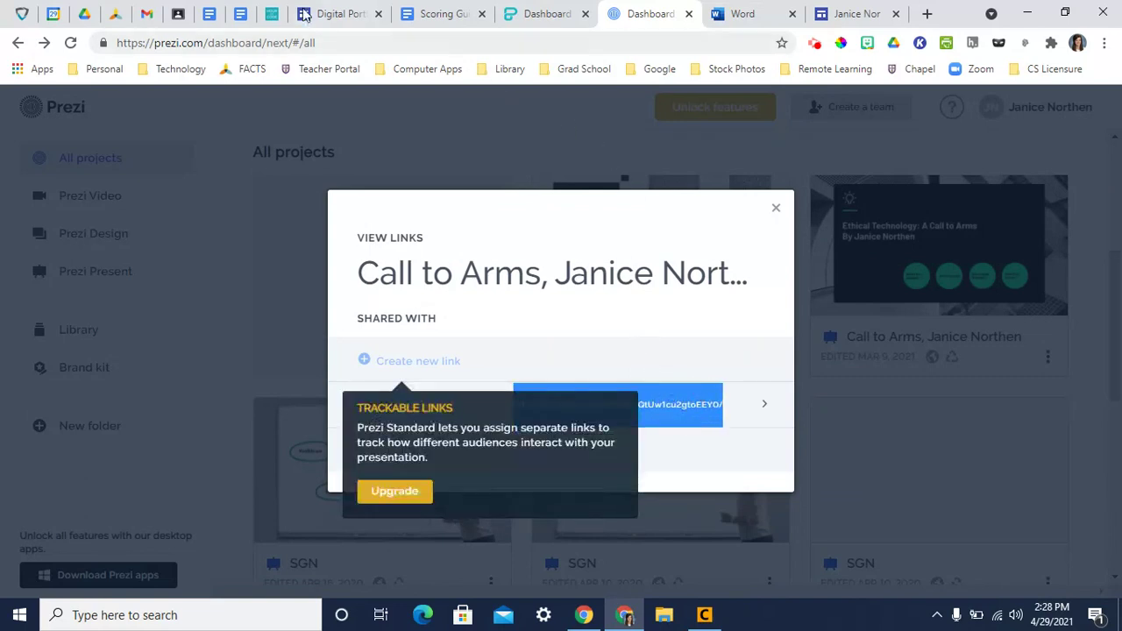
- Add a text box under the Prezi heading reading 'We created a Call to Arms....'
click(857, 14)
double_click(208, 462)
click(208, 463)
text(We created a Call to Arms....)
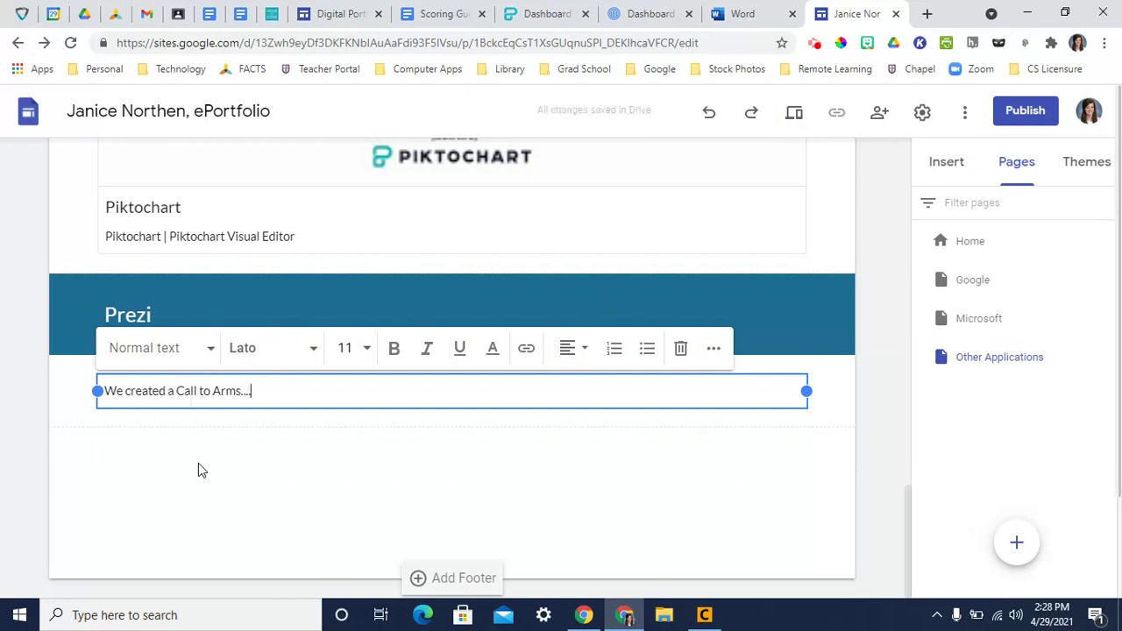
- Embed the Call to Arms Prezi presentation below the text using its view link
click(219, 438)
click(233, 424)
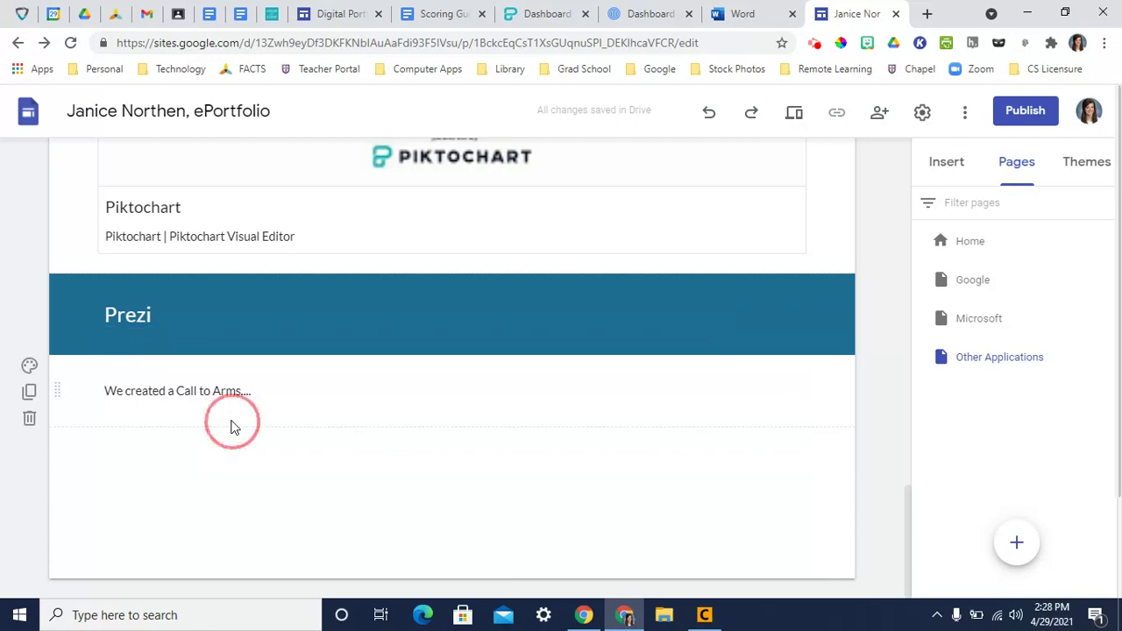
click(233, 425)
click(187, 423)
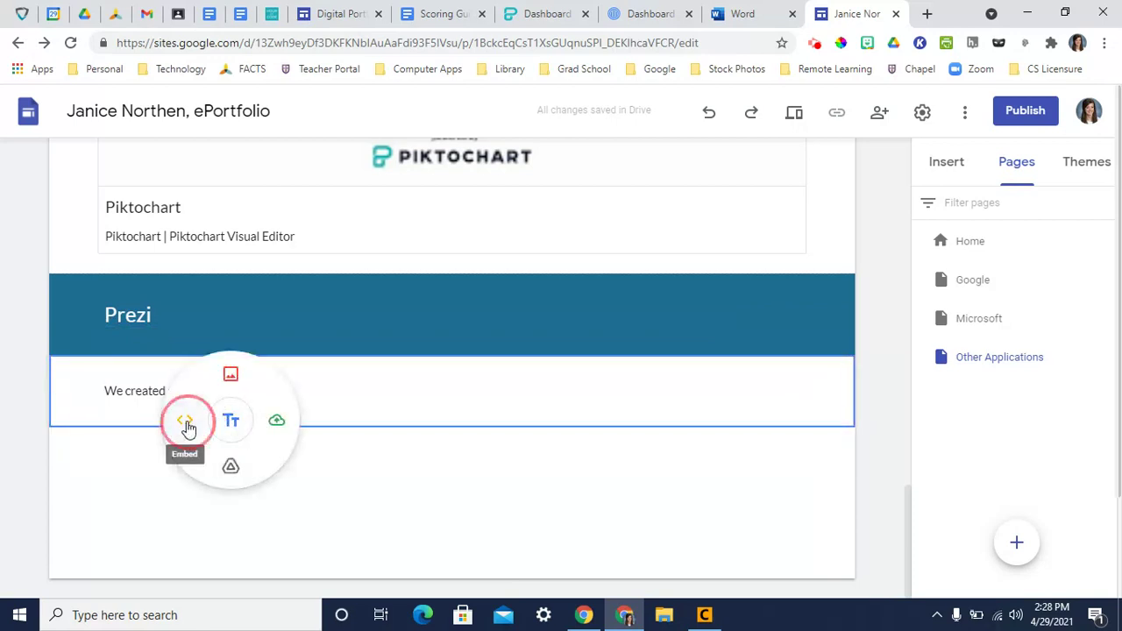
text(https://prezi.com/view/DNeTiQtUw1cu2gtoEEY0/)
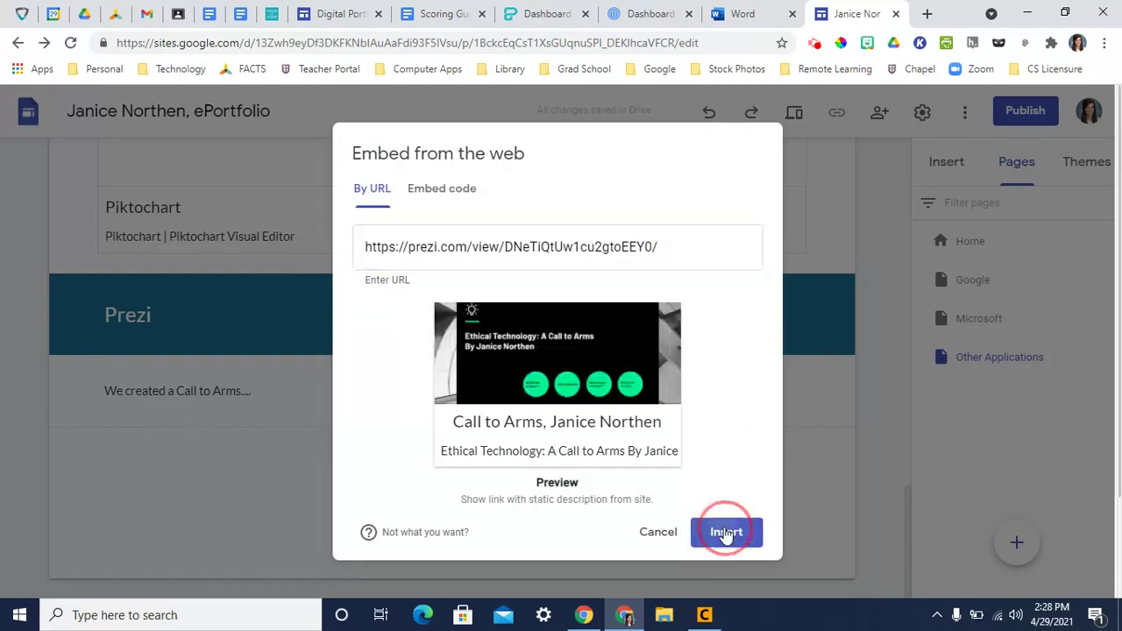
click(726, 532)
- Bring up the insert options in the empty area below the Prezi embed
scroll(835, 510, down, 1)
scroll(836, 510, down, 5)
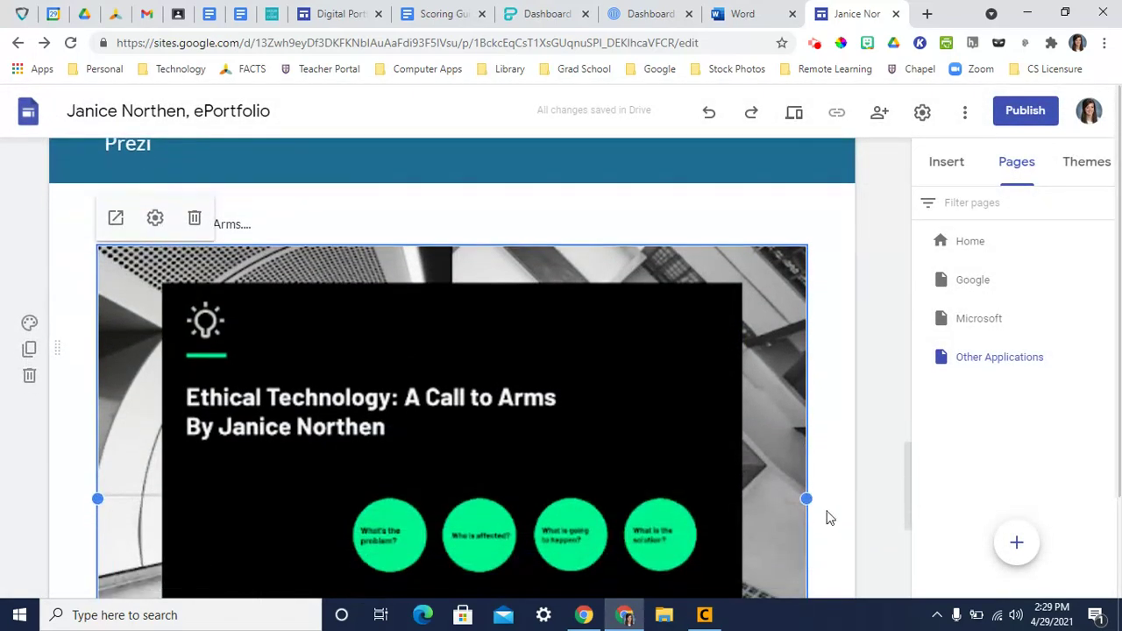
click(441, 453)
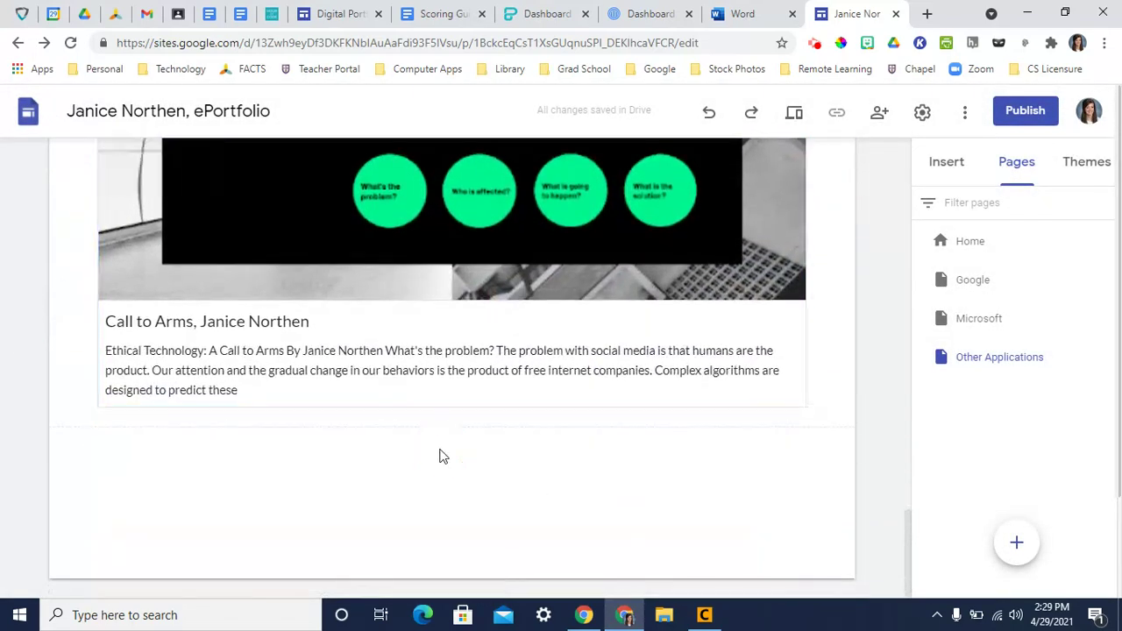
double_click(443, 455)
- Add an 'HTML' heading below the Prezi embed with an Emphasis 2 dark blue section background
click(438, 453)
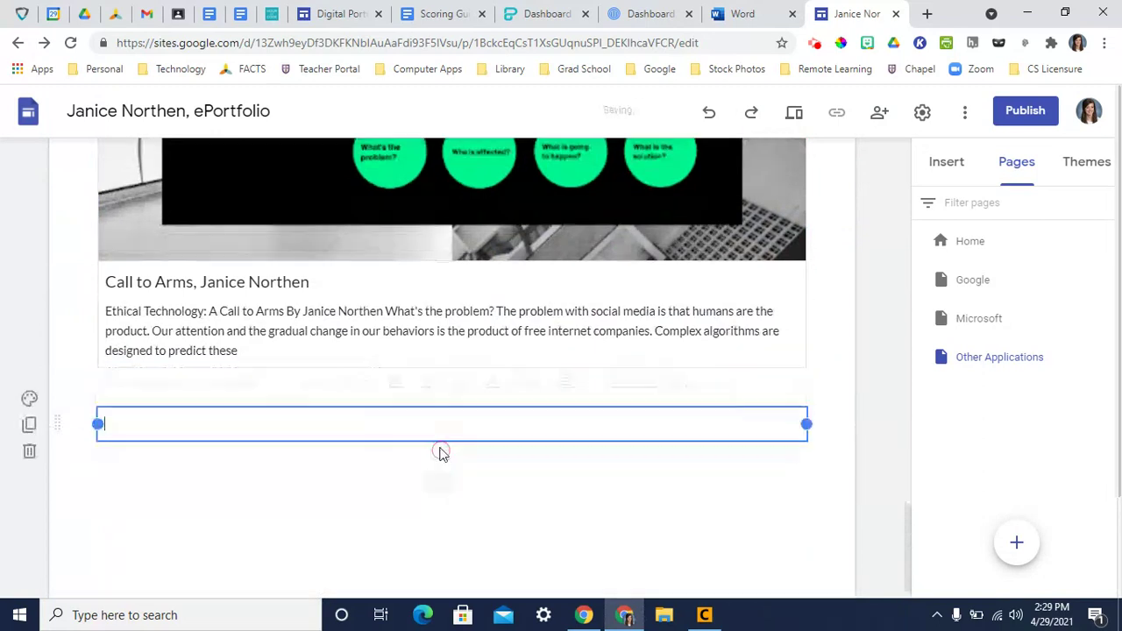
text(HTML)
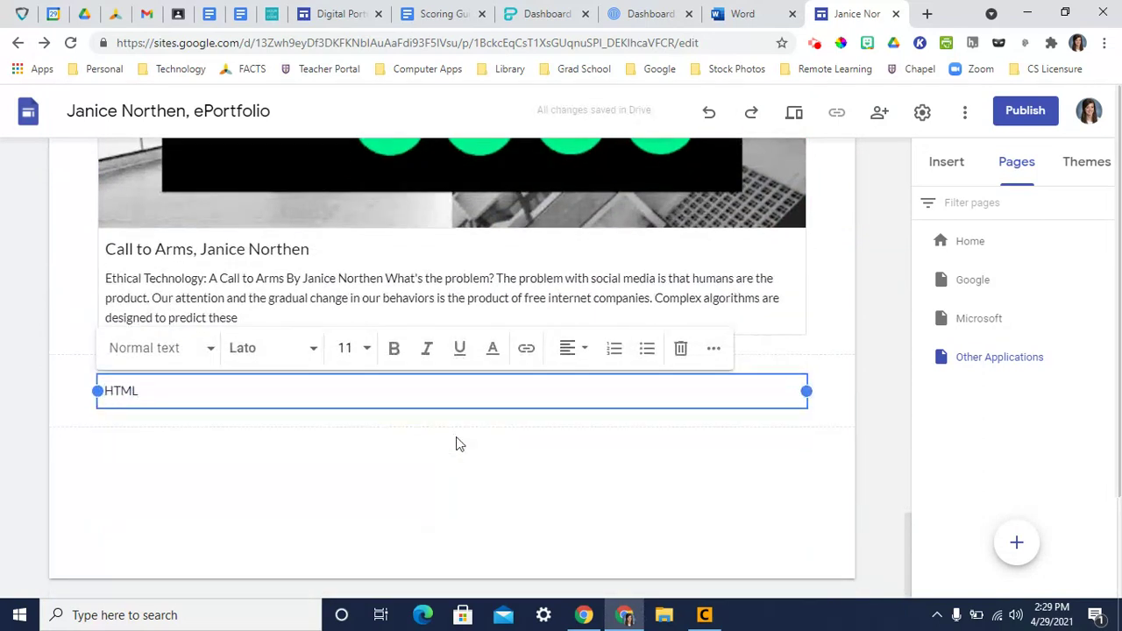
click(189, 355)
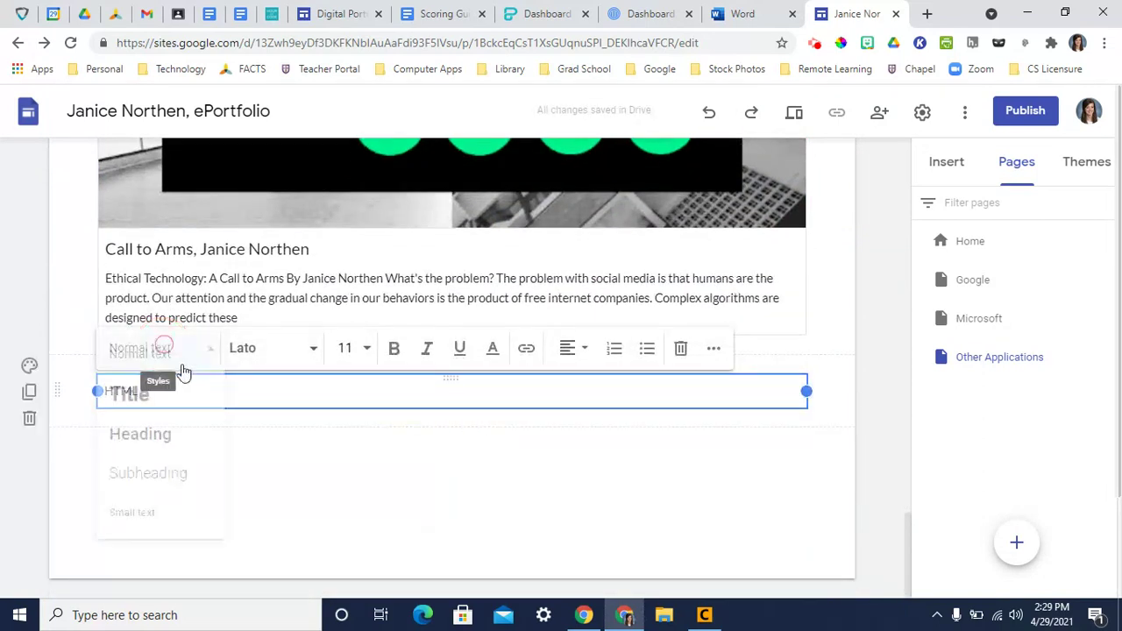
click(146, 438)
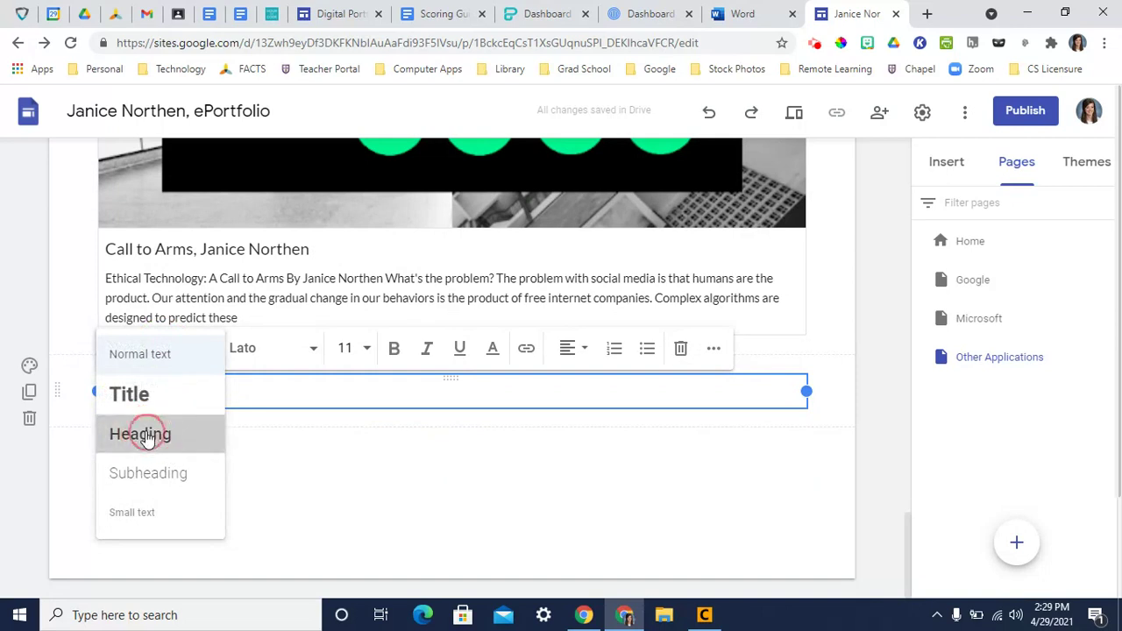
click(29, 368)
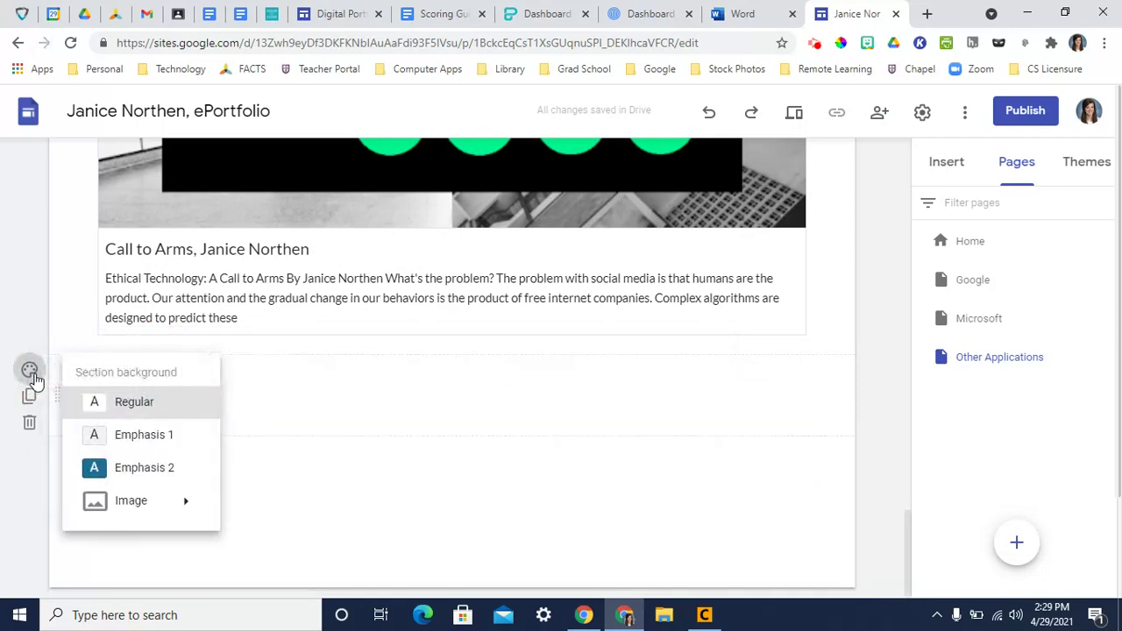
click(167, 469)
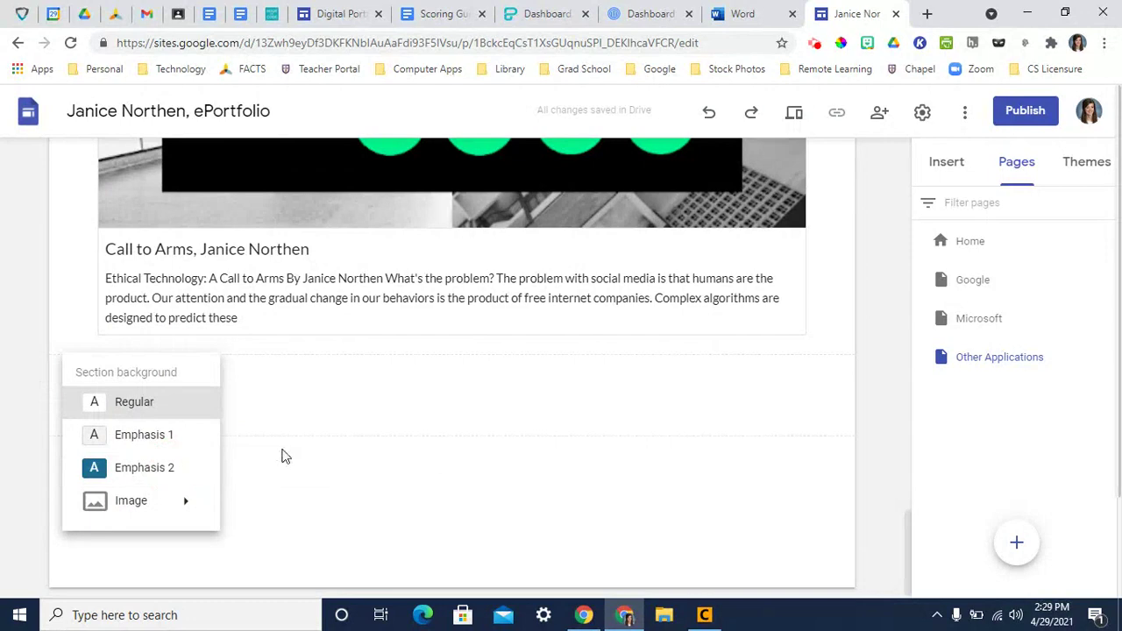
click(141, 469)
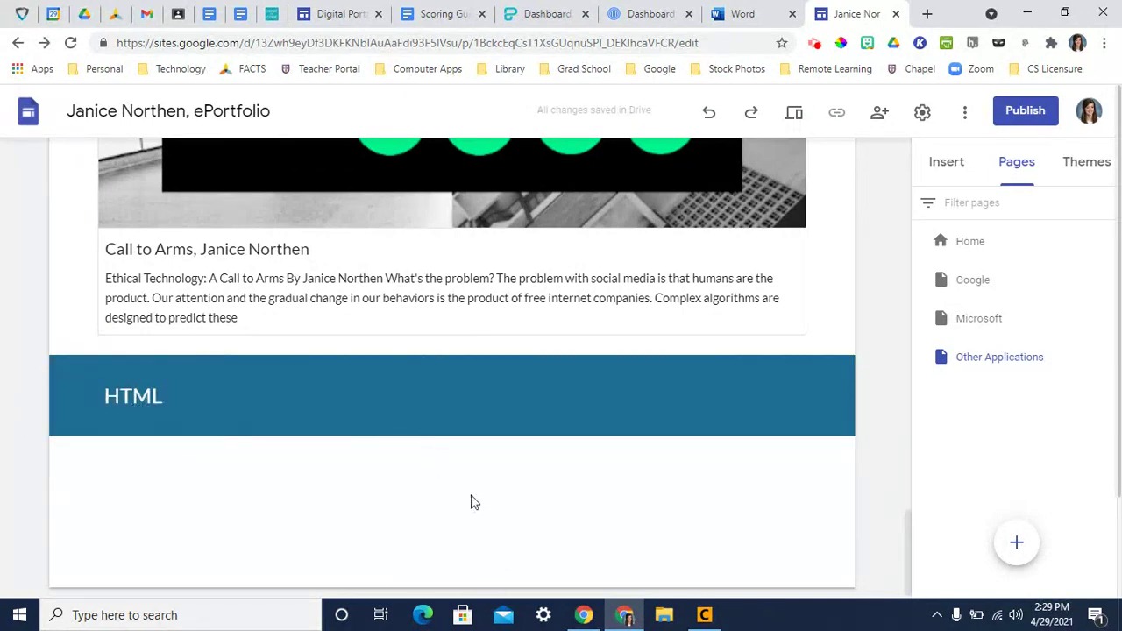
- Copy all of the IoT webpage HTML code in Caret and return to Chrome
mouse_move(713, 621)
click(712, 619)
drag(106, 234, 41, 74)
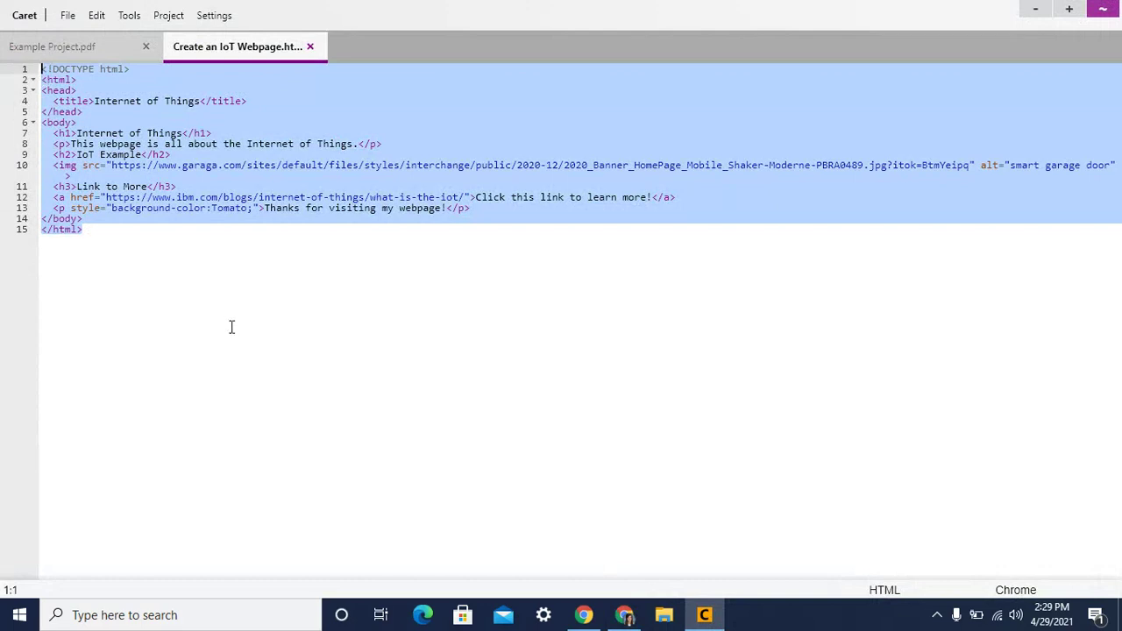
click(624, 614)
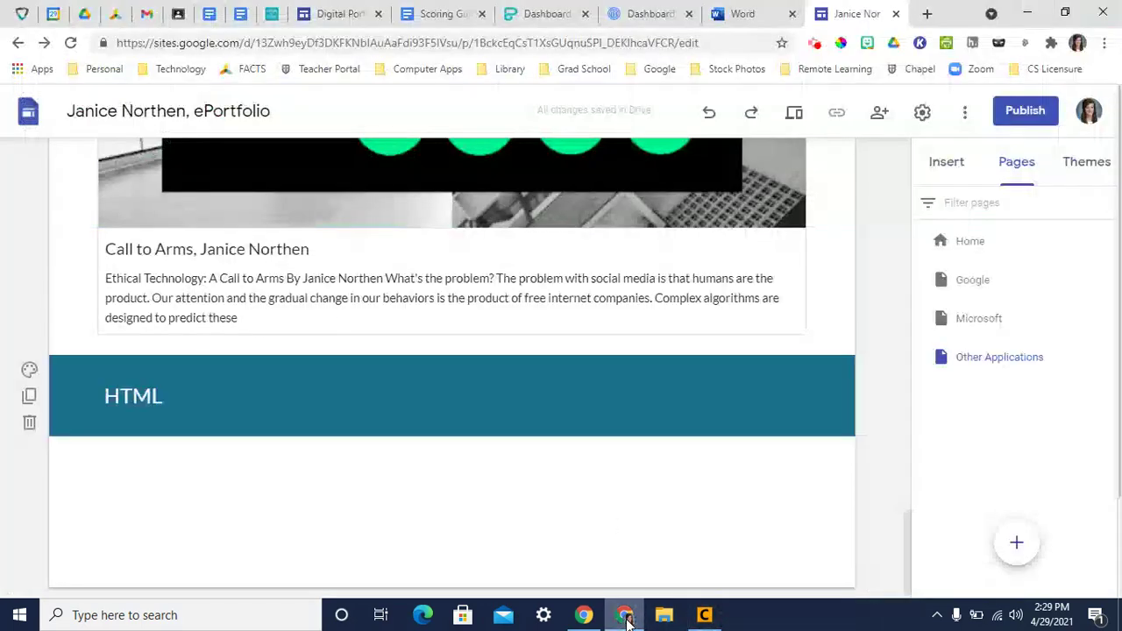
- Embed the IoT webpage HTML code under the HTML heading and stretch it to full page width
double_click(240, 461)
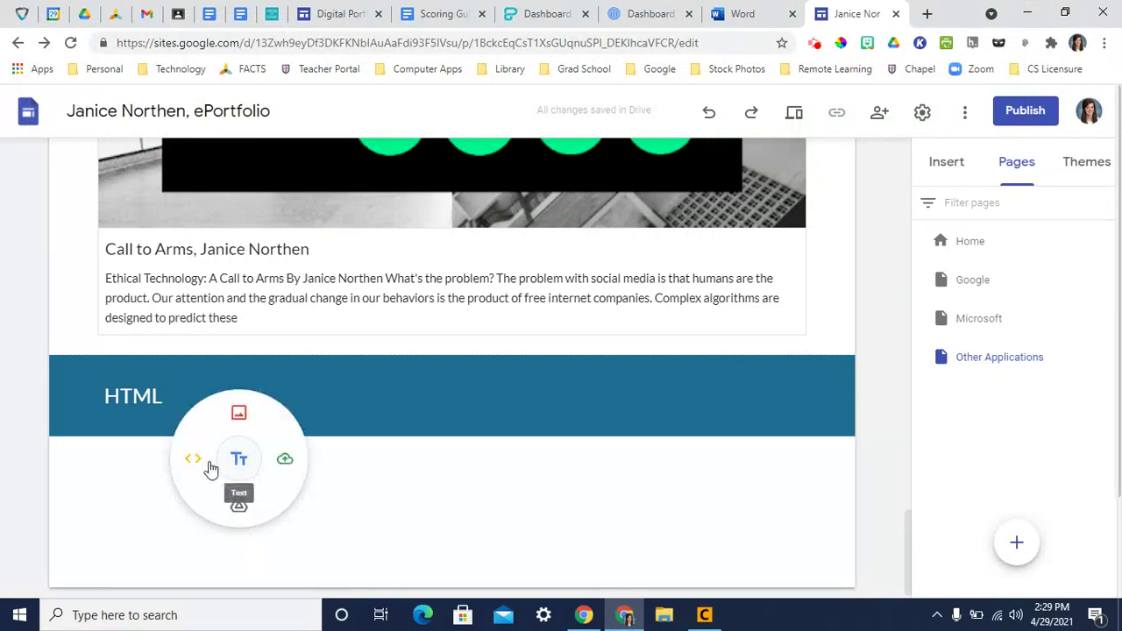
click(193, 461)
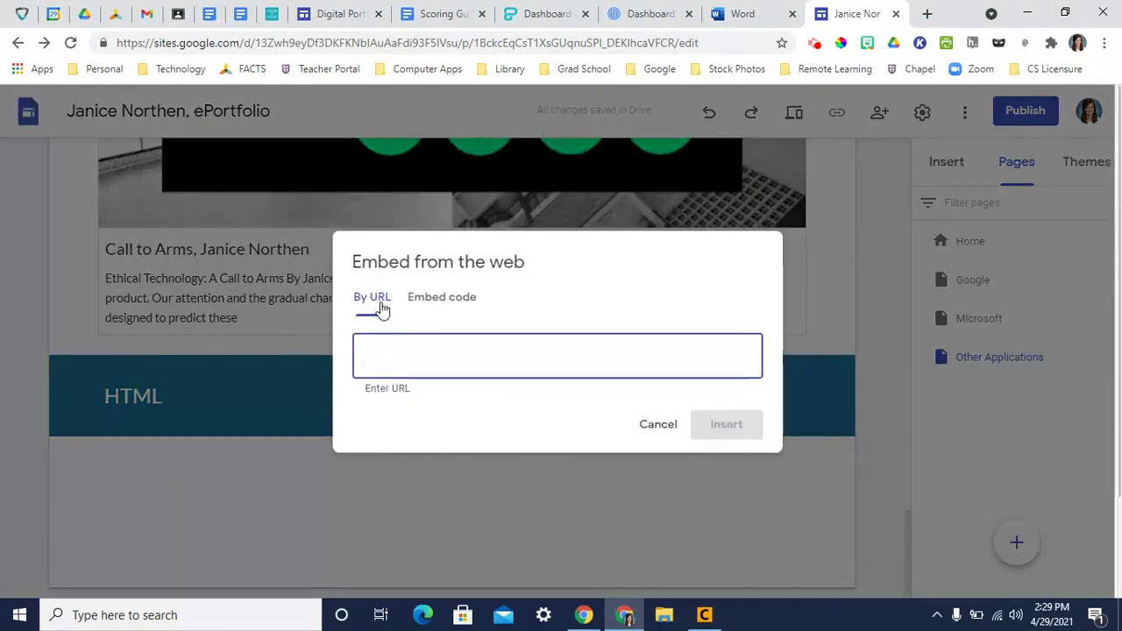
click(443, 301)
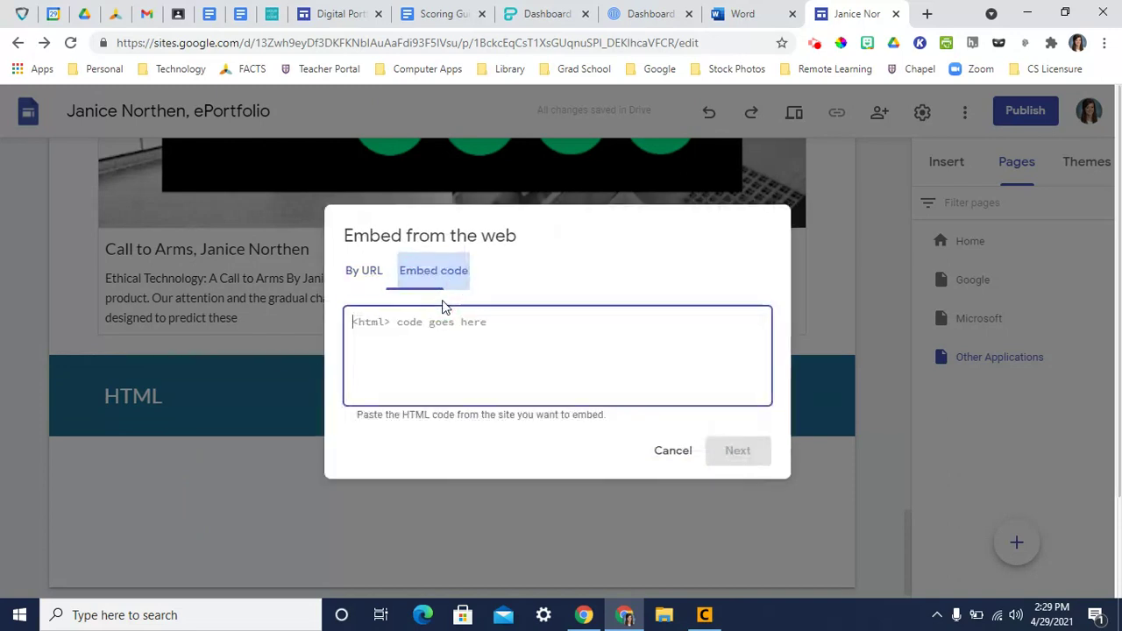
key(ctrl+v)
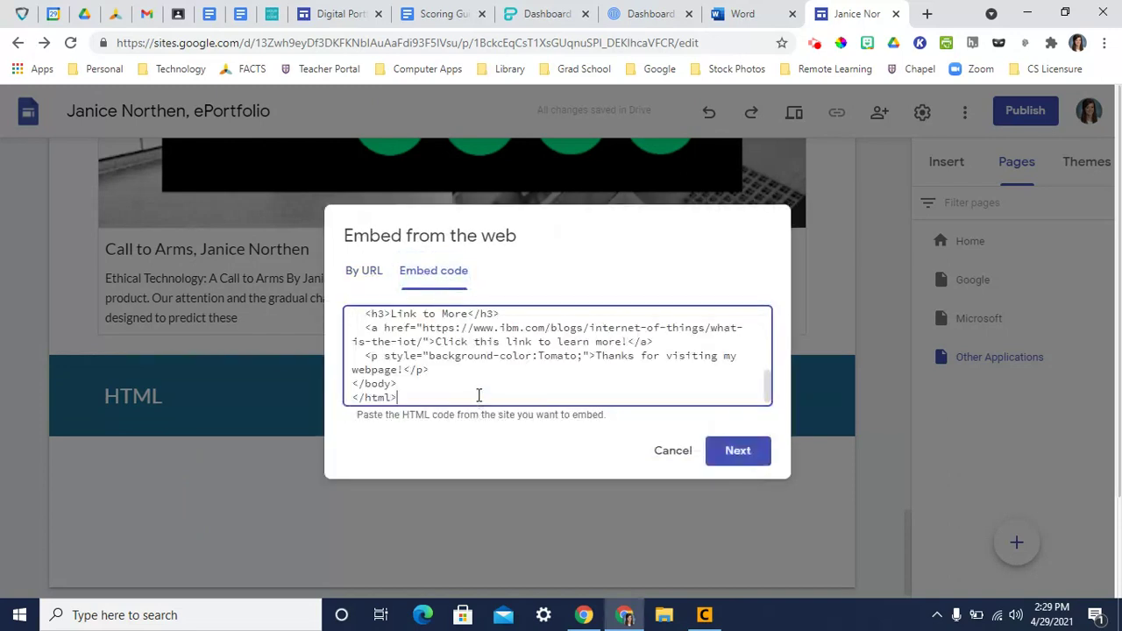
scroll(474, 387, up, 5)
scroll(474, 388, down, 5)
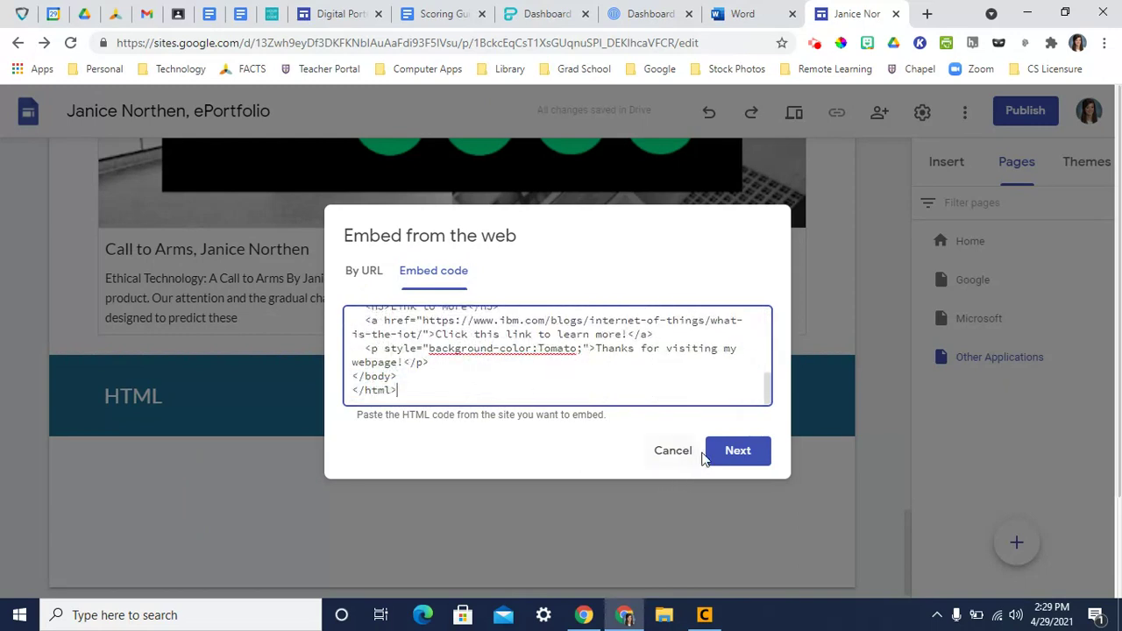
click(734, 454)
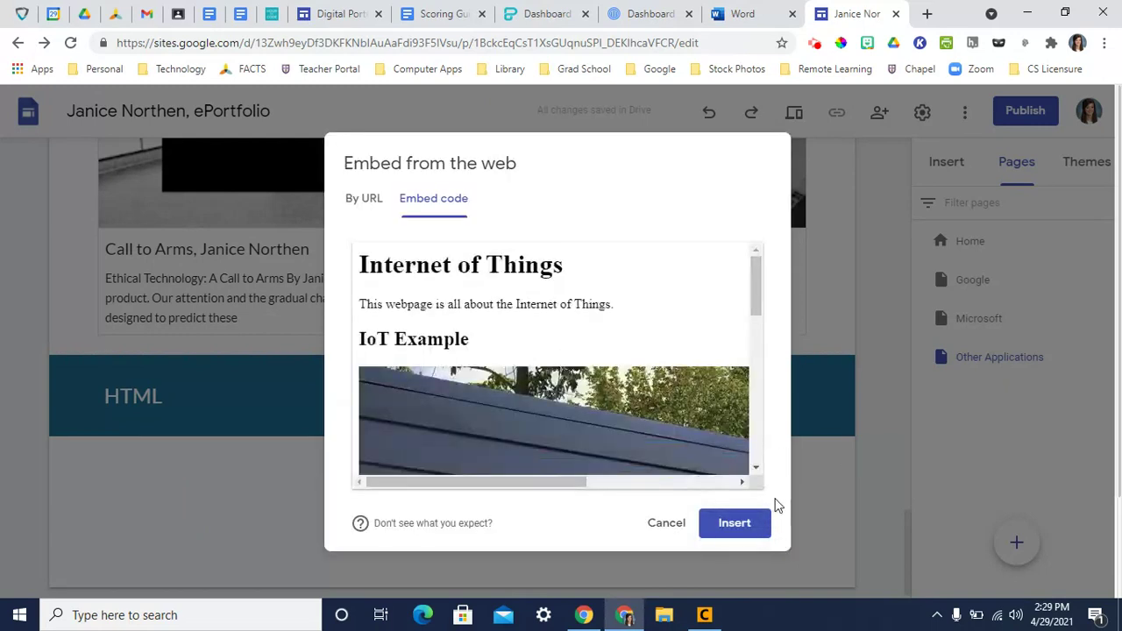
scroll(600, 411, down, 2)
click(706, 523)
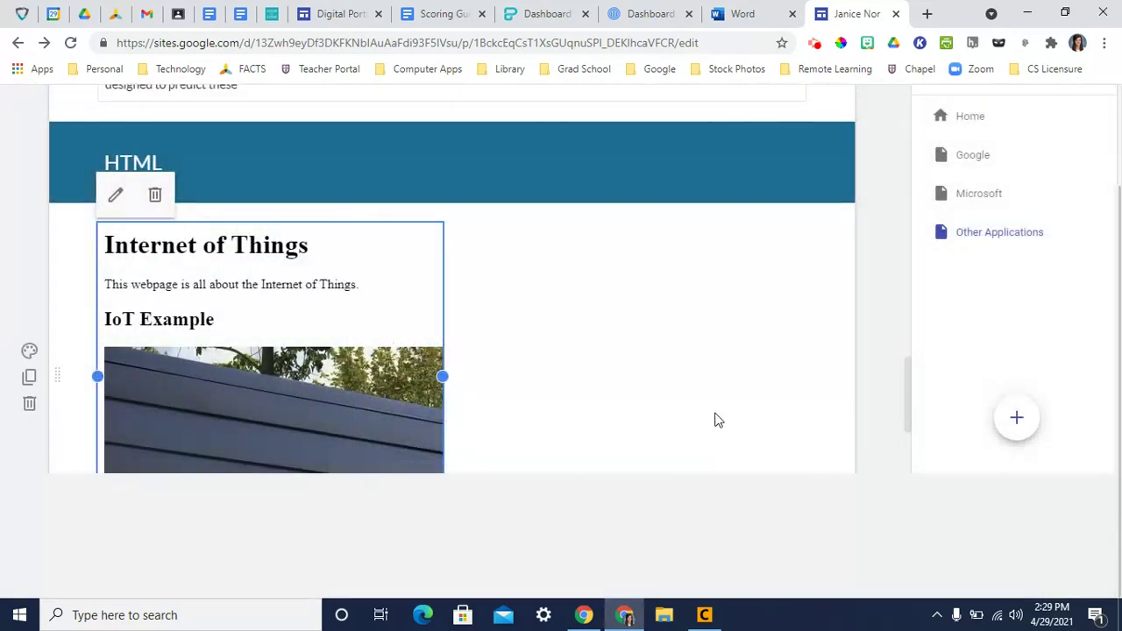
drag(441, 377, 793, 359)
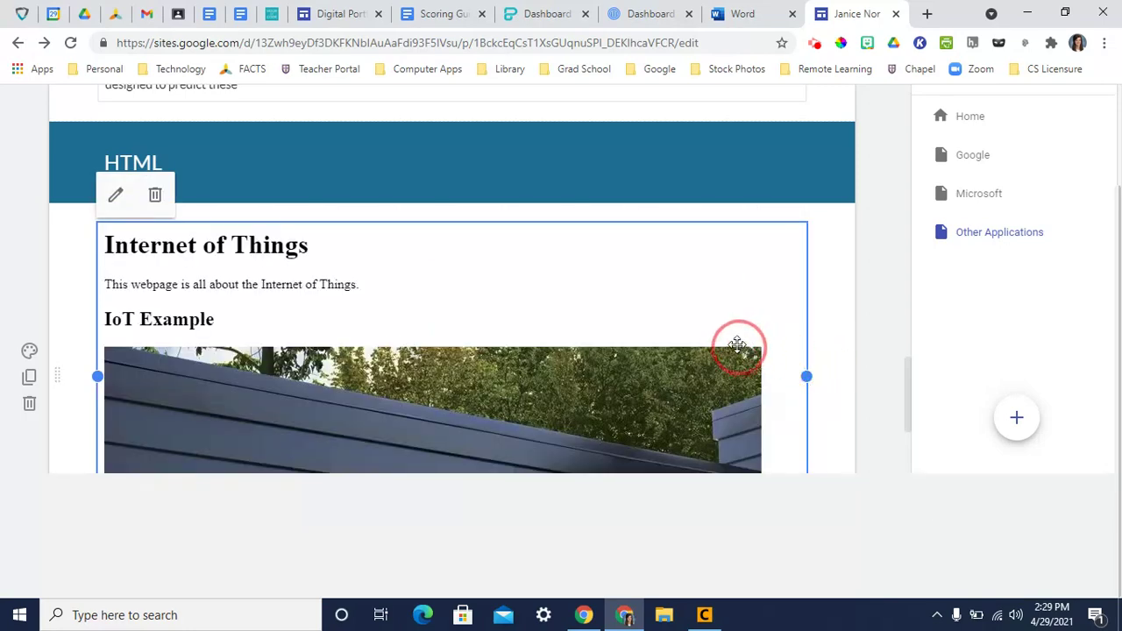
scroll(843, 340, down, 1)
scroll(843, 339, down, 3)
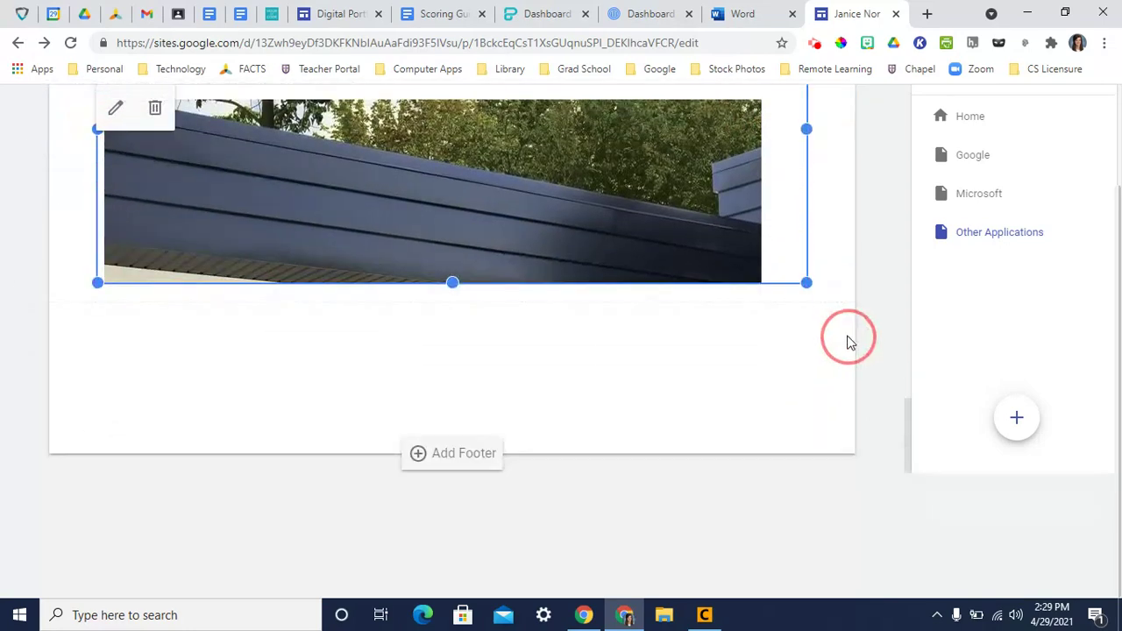
double_click(435, 330)
click(433, 327)
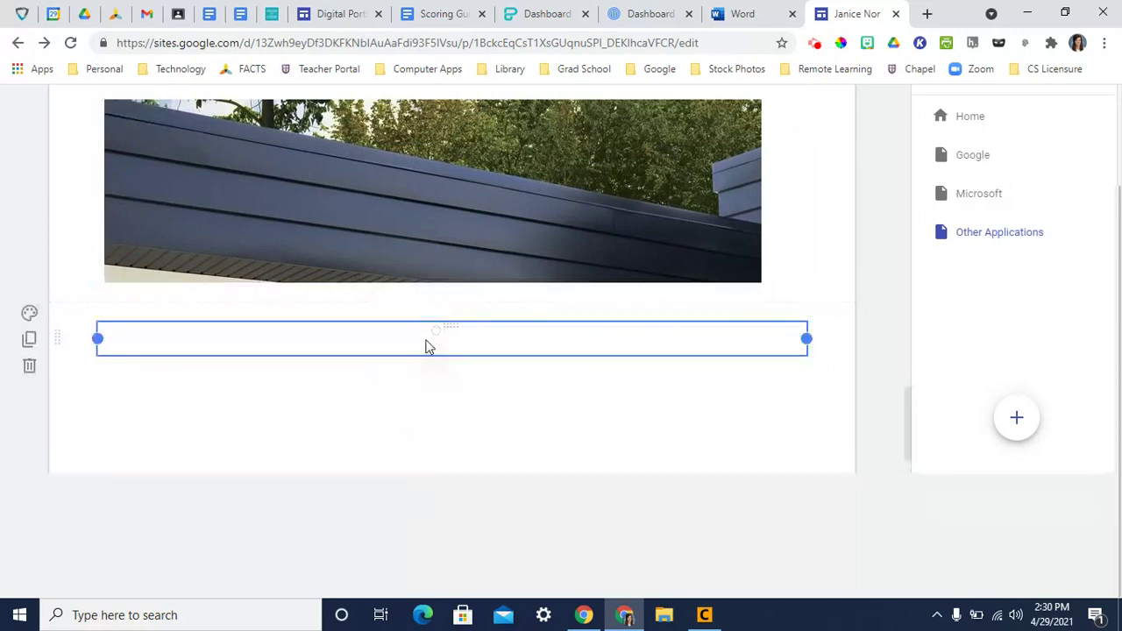
text(Machine Learning)
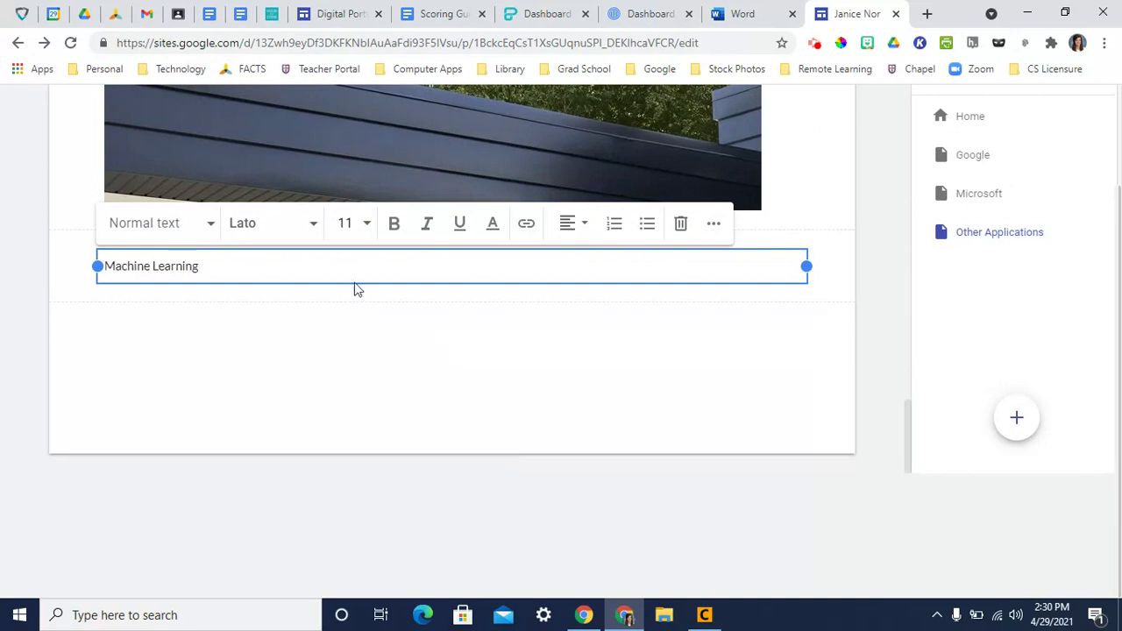
click(201, 225)
click(161, 312)
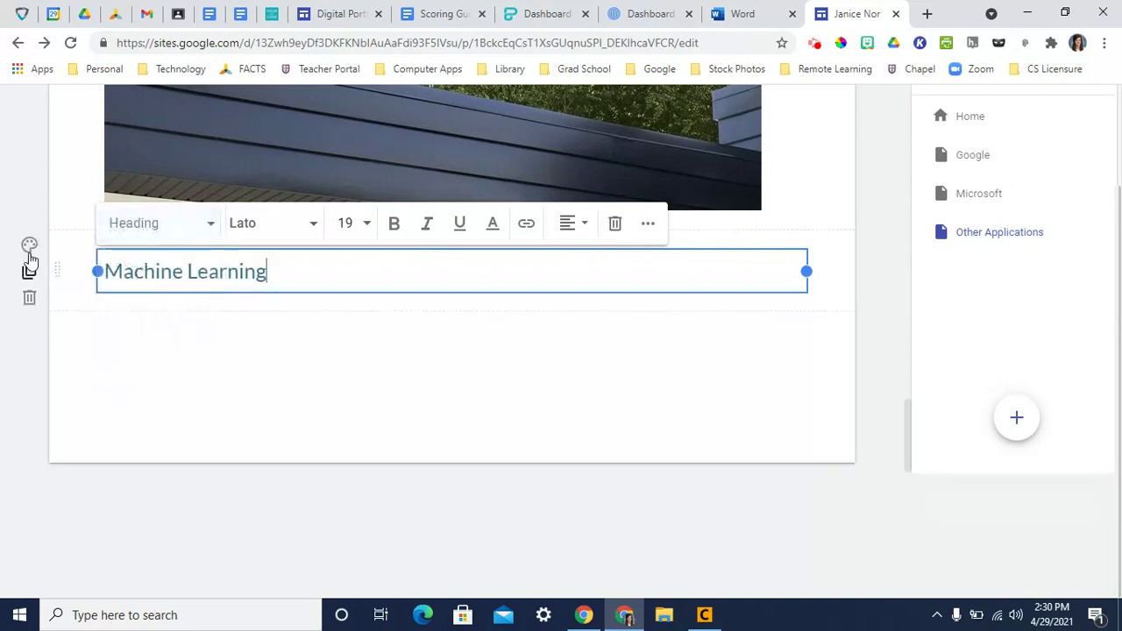
click(29, 240)
click(117, 343)
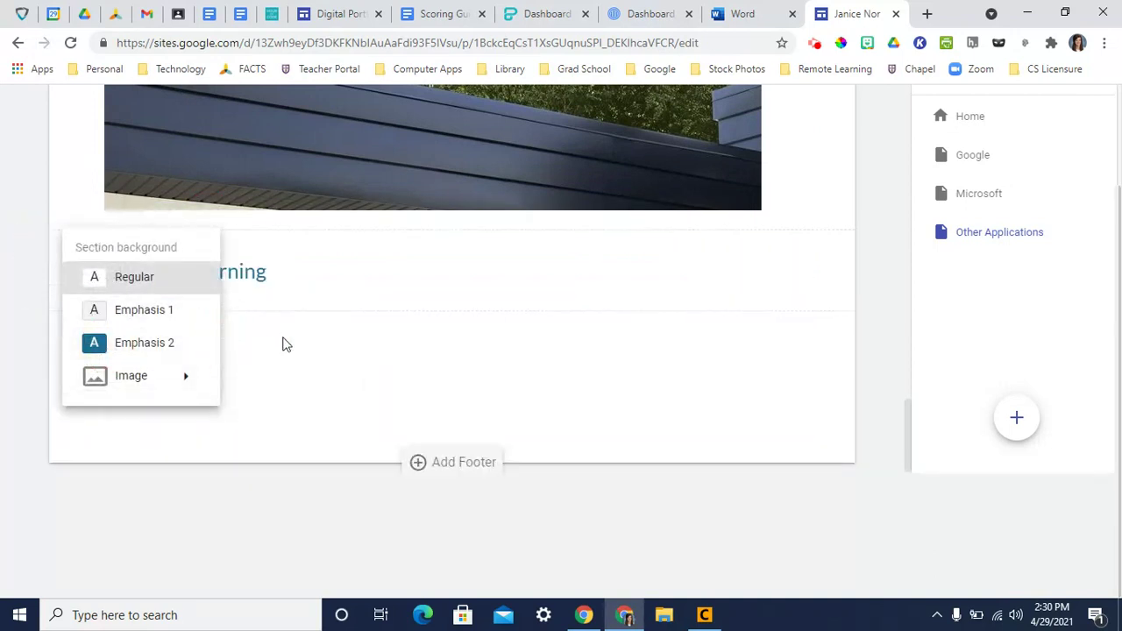
click(369, 273)
click(28, 245)
click(115, 342)
double_click(219, 344)
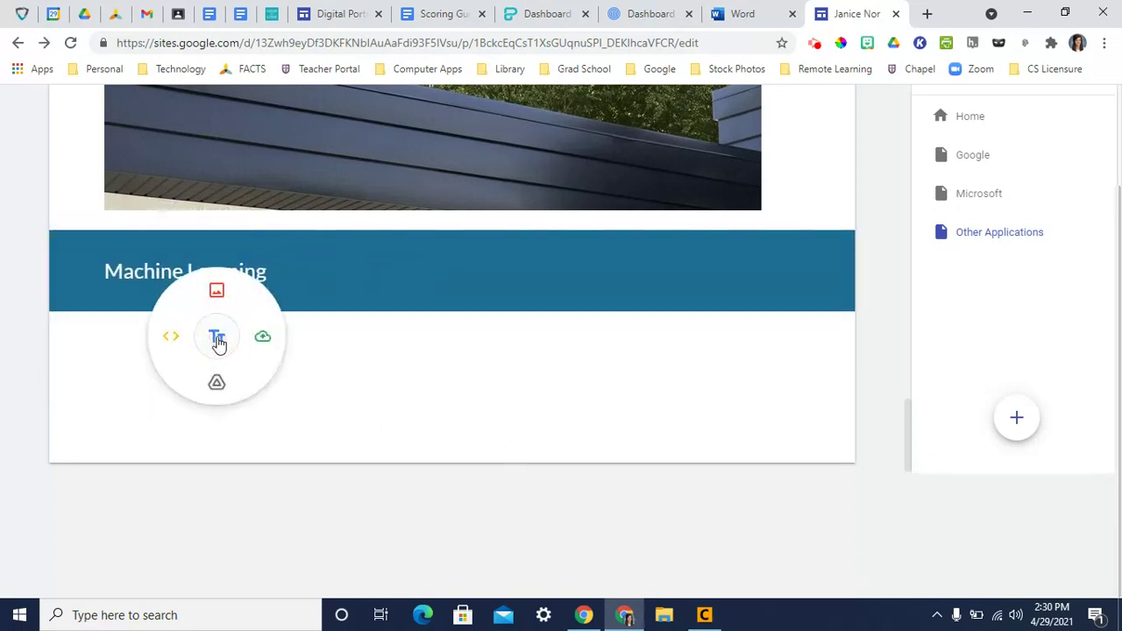
click(220, 381)
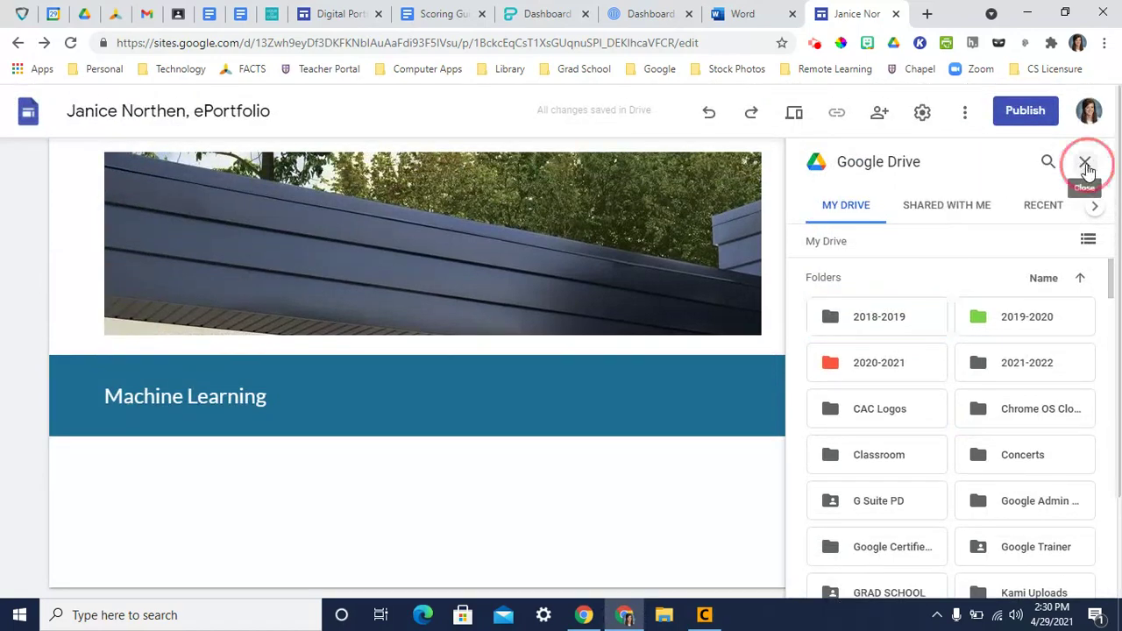
click(1084, 162)
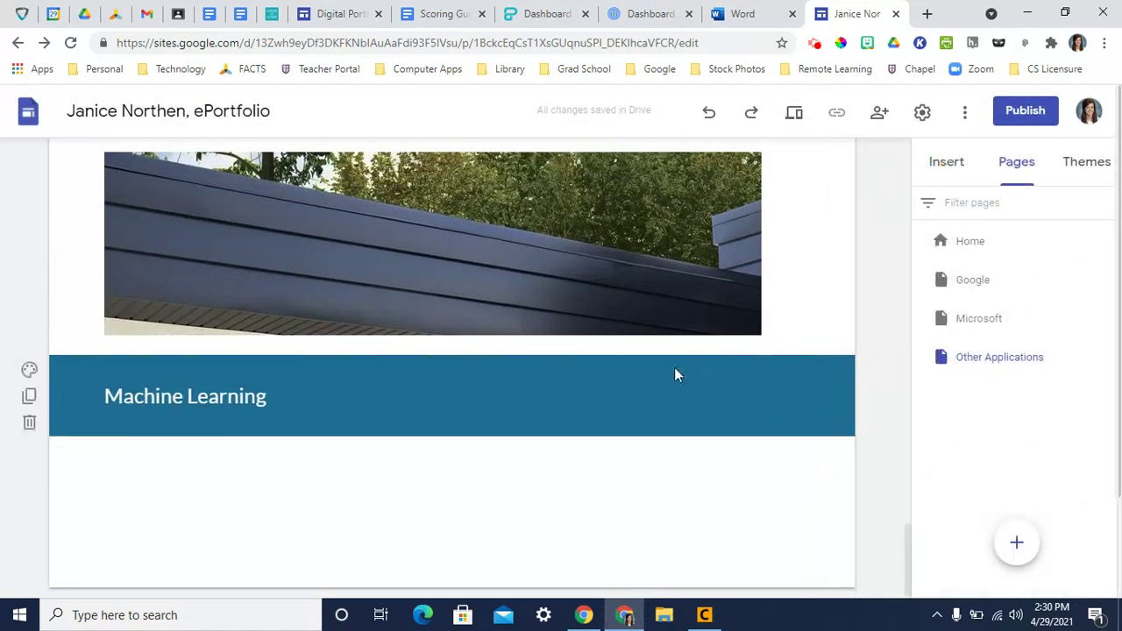
- Add an 'Email Me' footer on the Home page linked to the author's e-mail address
click(980, 247)
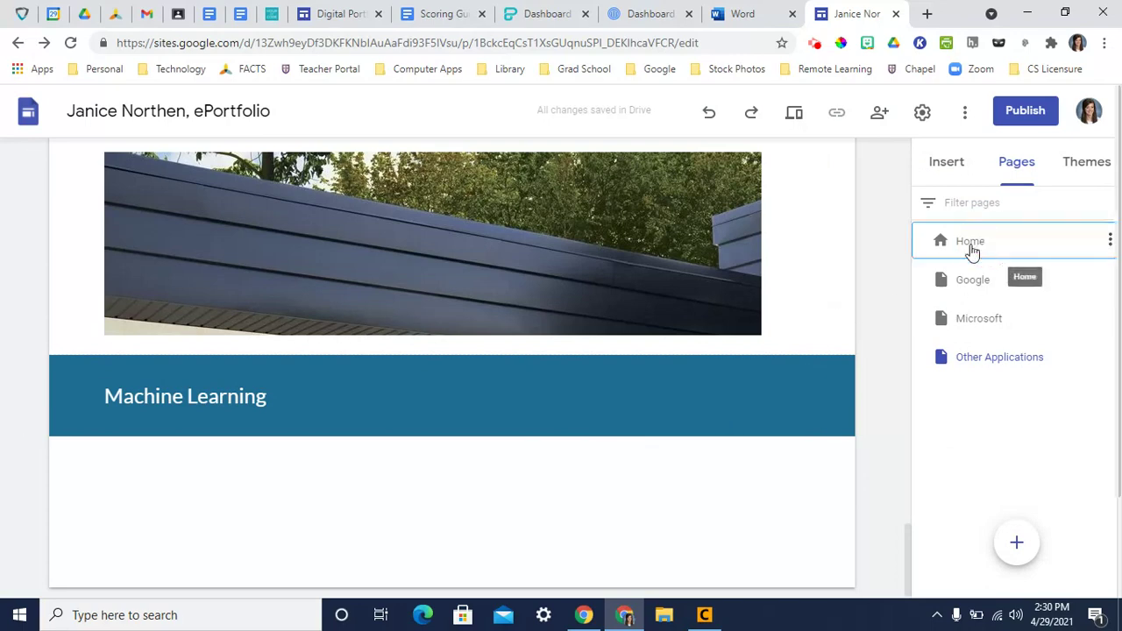
scroll(576, 397, down, 3)
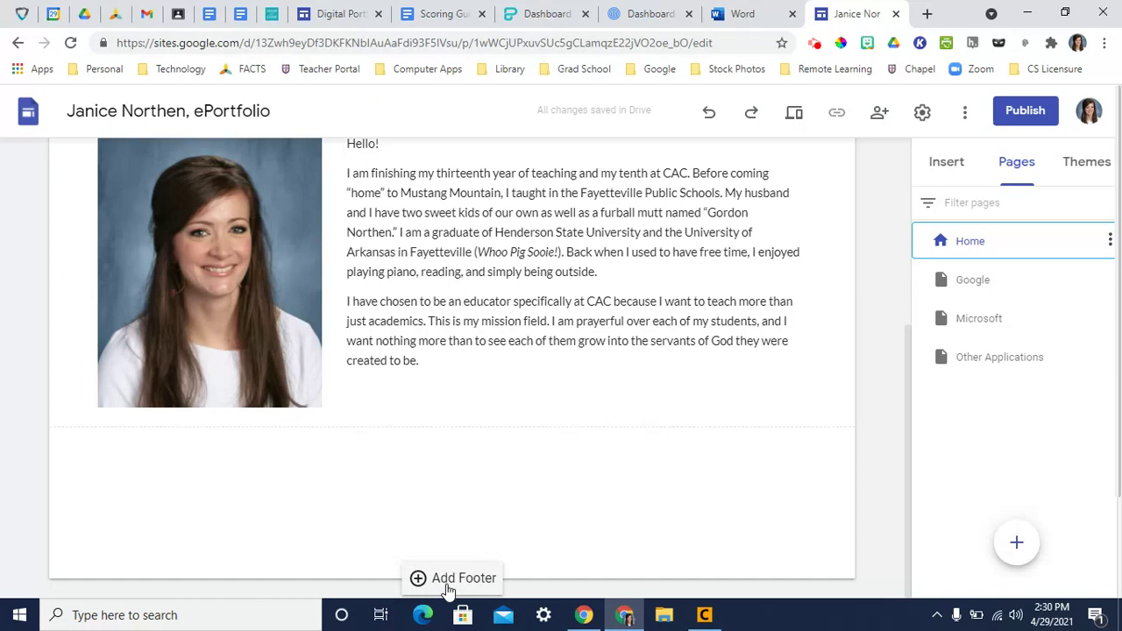
click(449, 583)
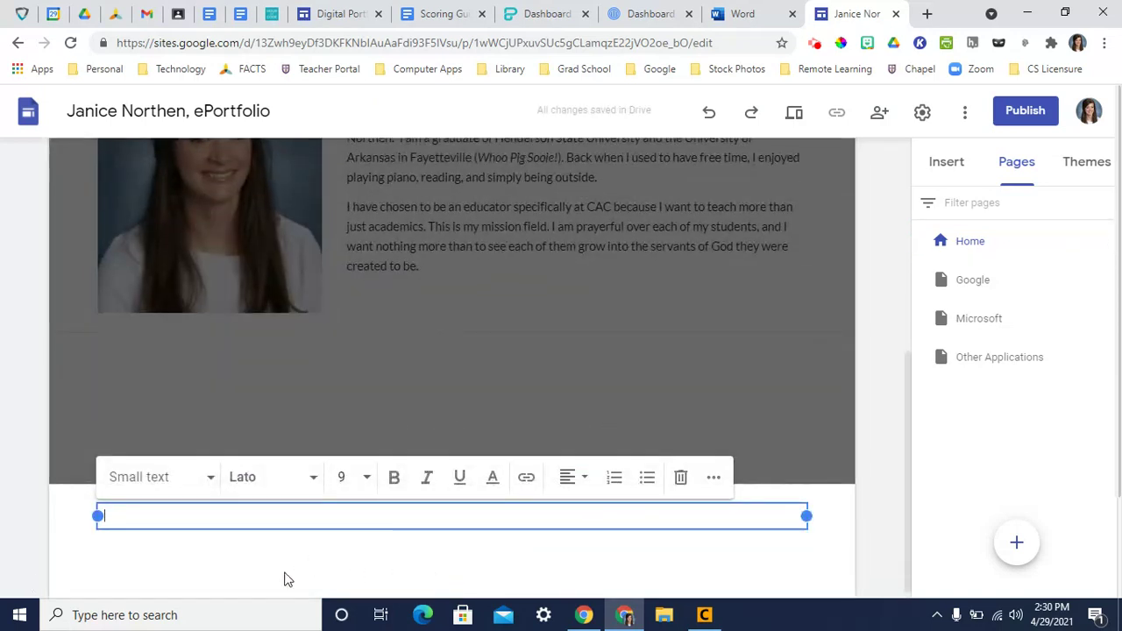
text(Email Me)
drag(169, 518, 97, 515)
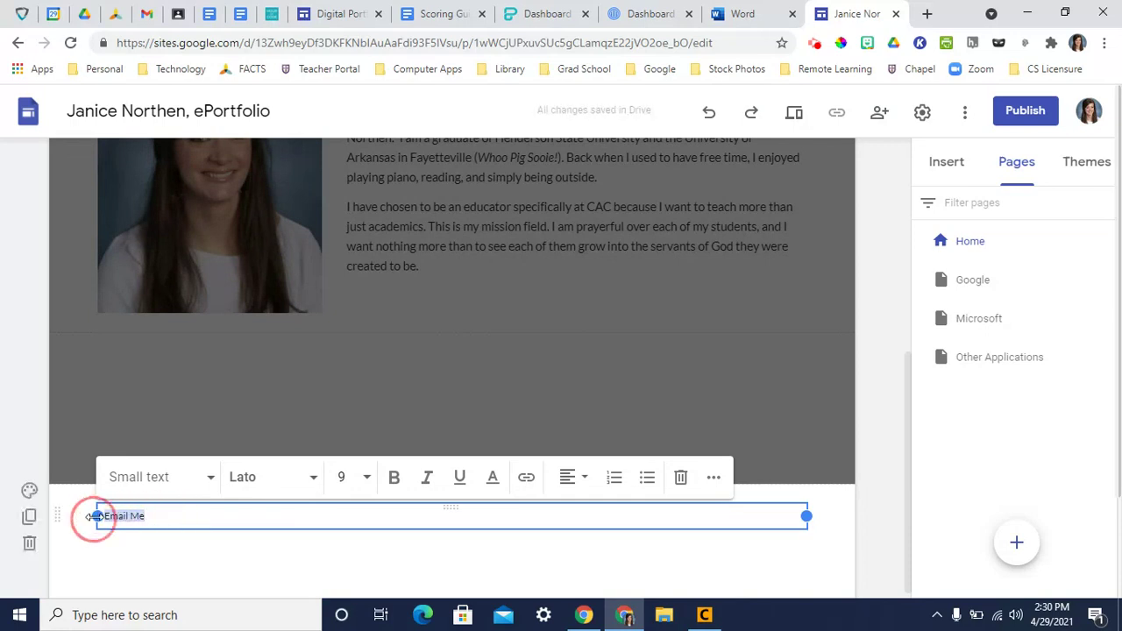
click(532, 481)
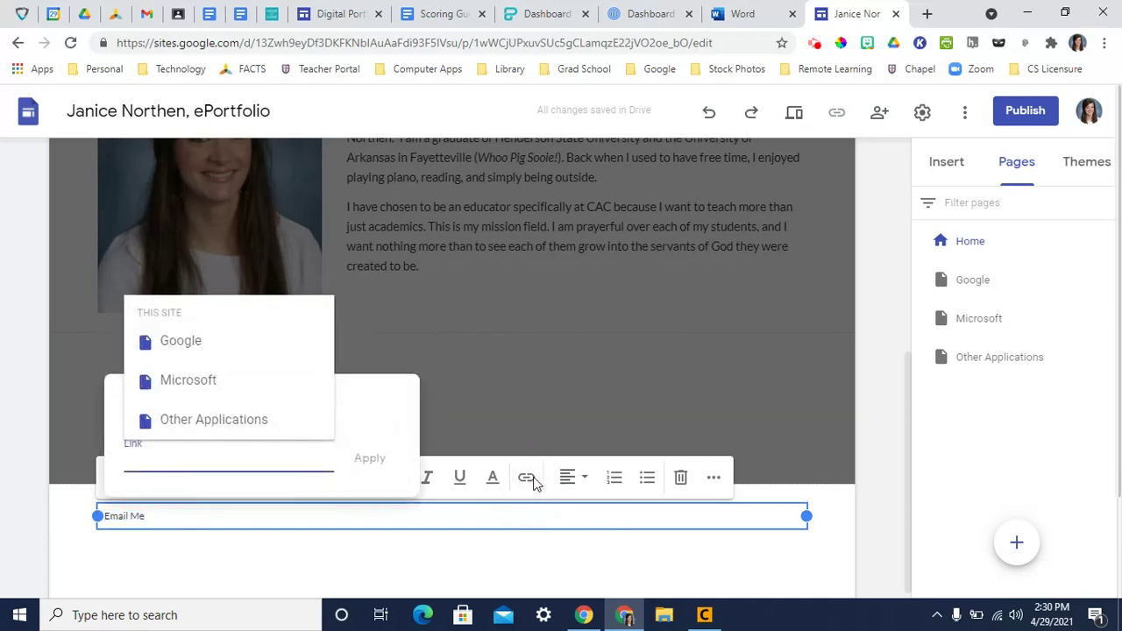
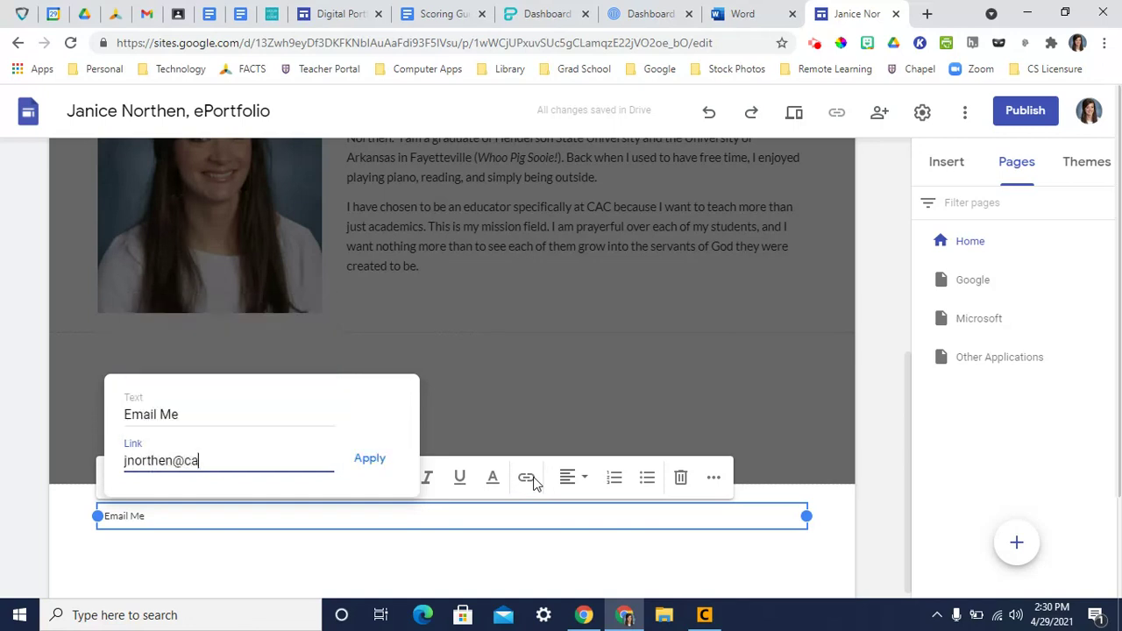
click(366, 462)
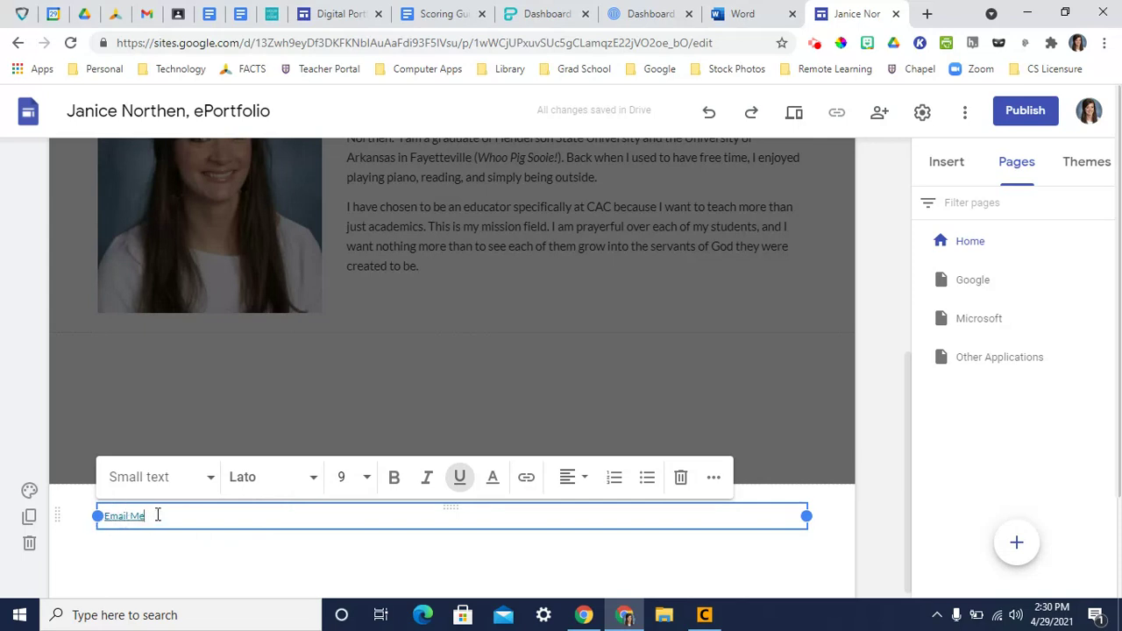
- Style Email Me as a Subheading on a light grey Emphasis 1 section background
click(175, 480)
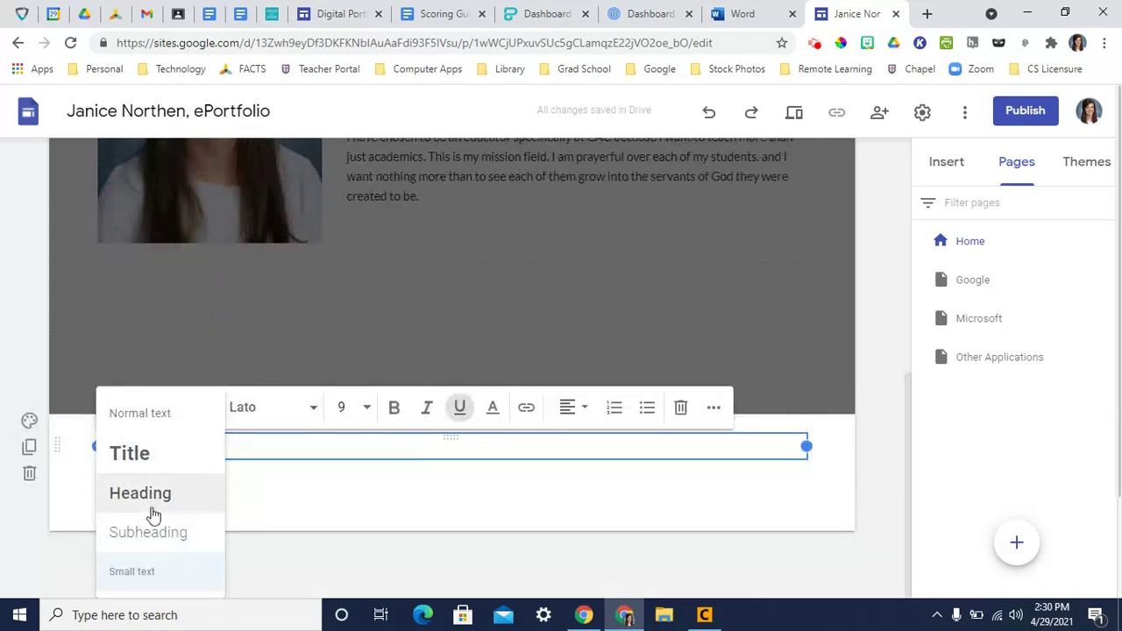
click(165, 530)
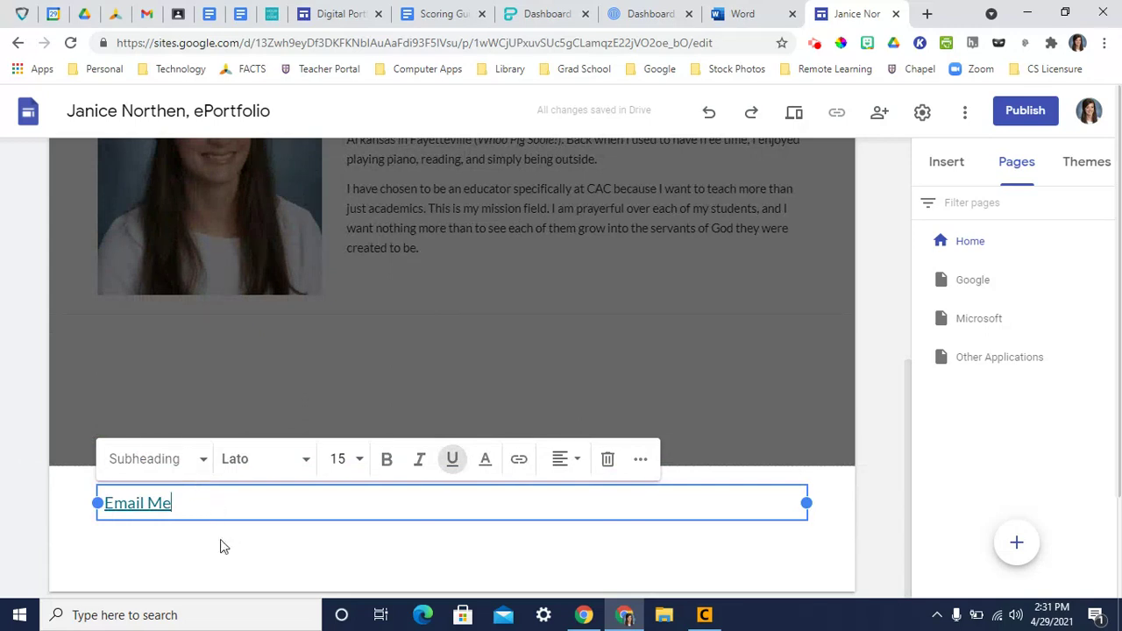
click(29, 476)
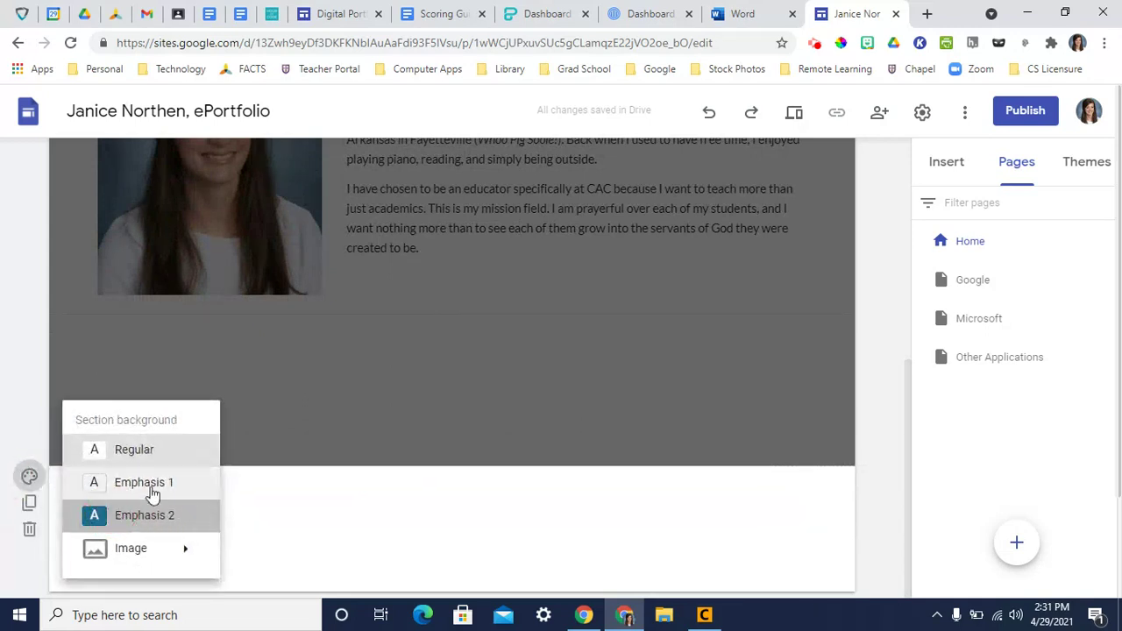
click(151, 508)
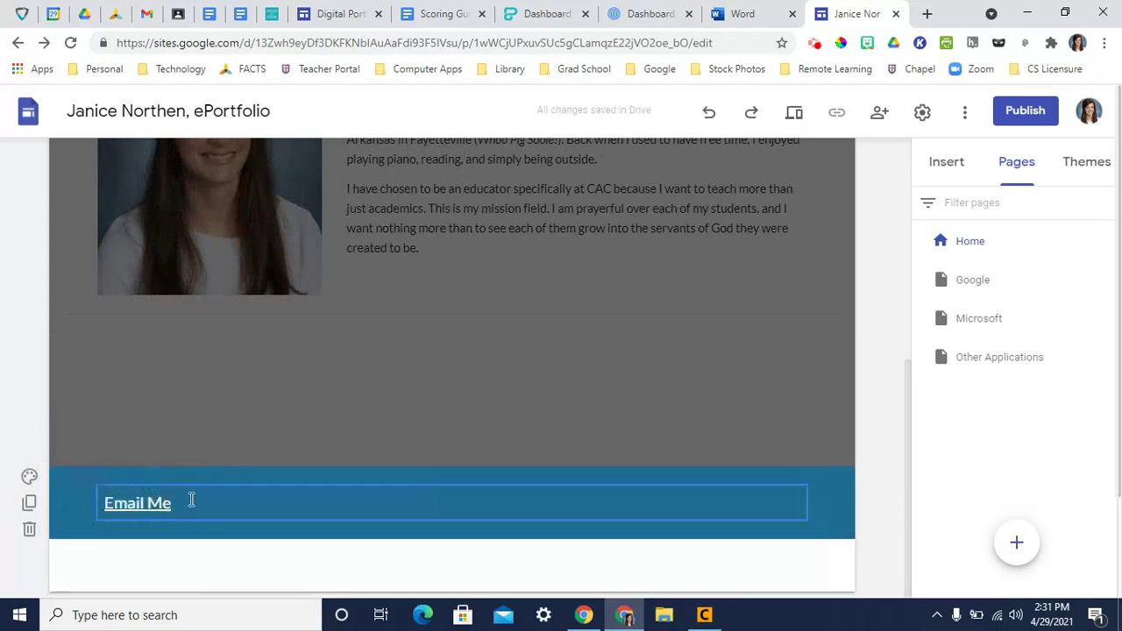
click(28, 476)
click(121, 494)
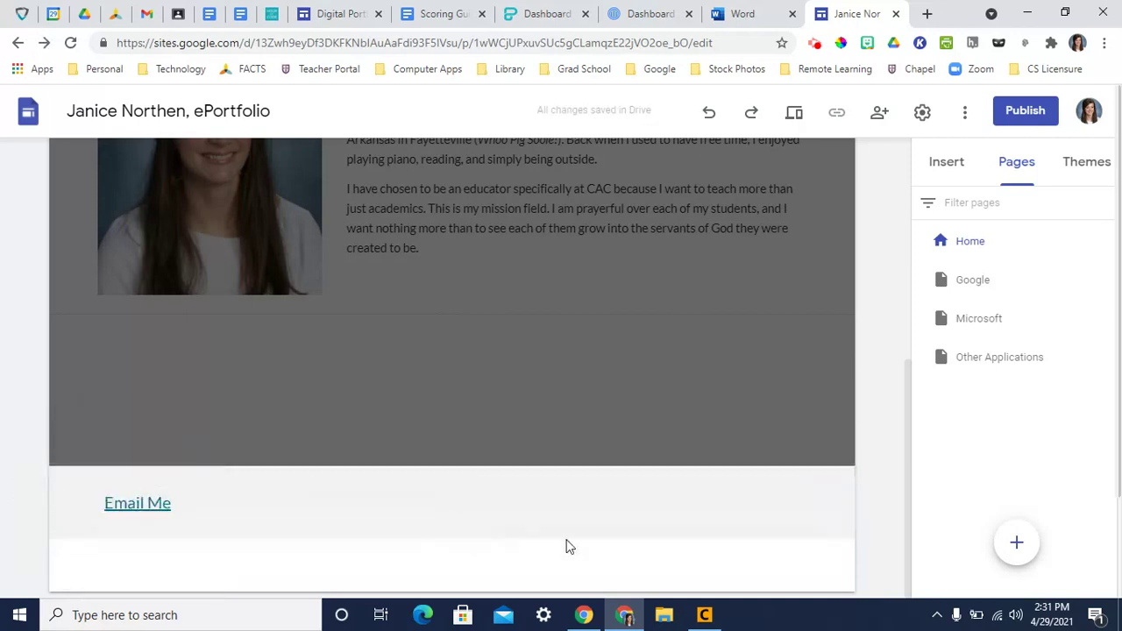
- Check the footer on the Google and Microsoft pages, then bring up the site Themes list
click(957, 283)
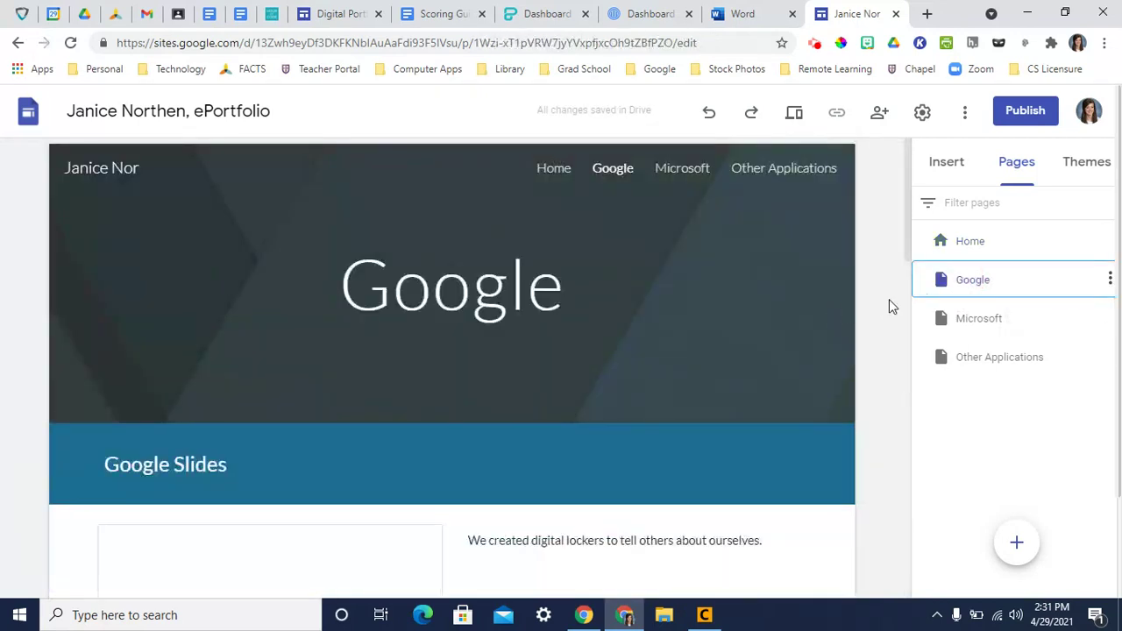
scroll(889, 299, down, 10)
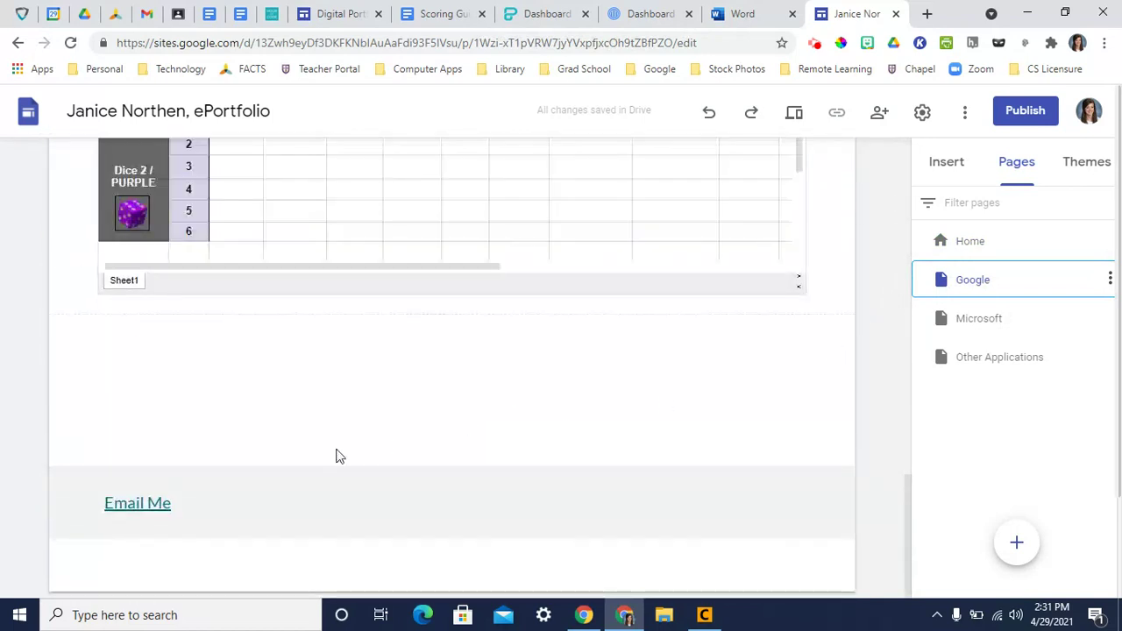
click(995, 329)
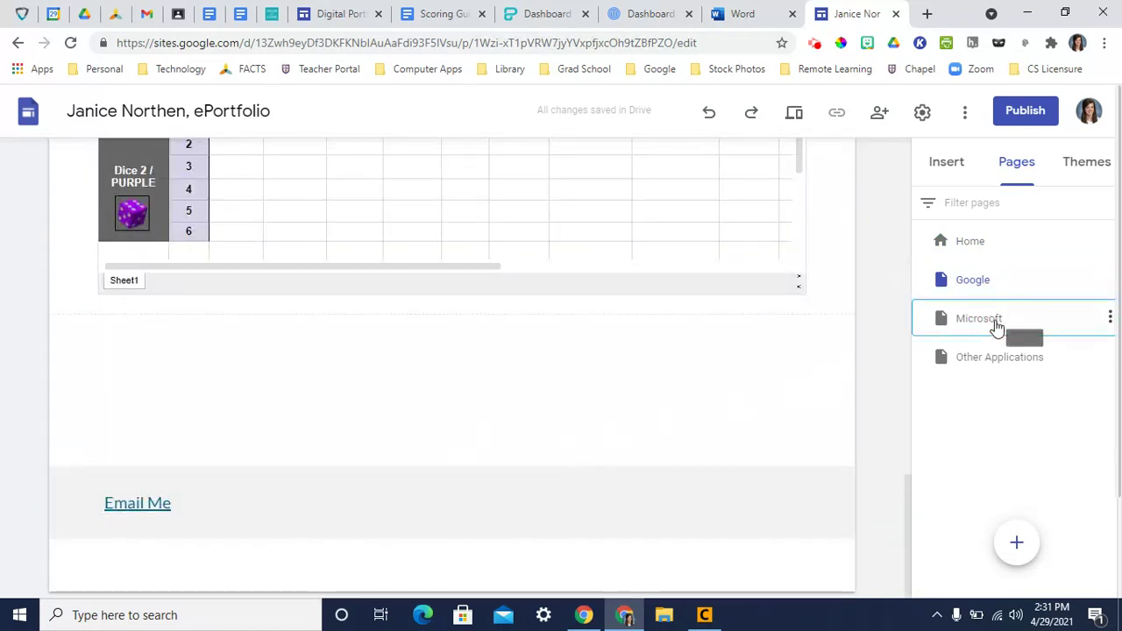
scroll(872, 344, down, 7)
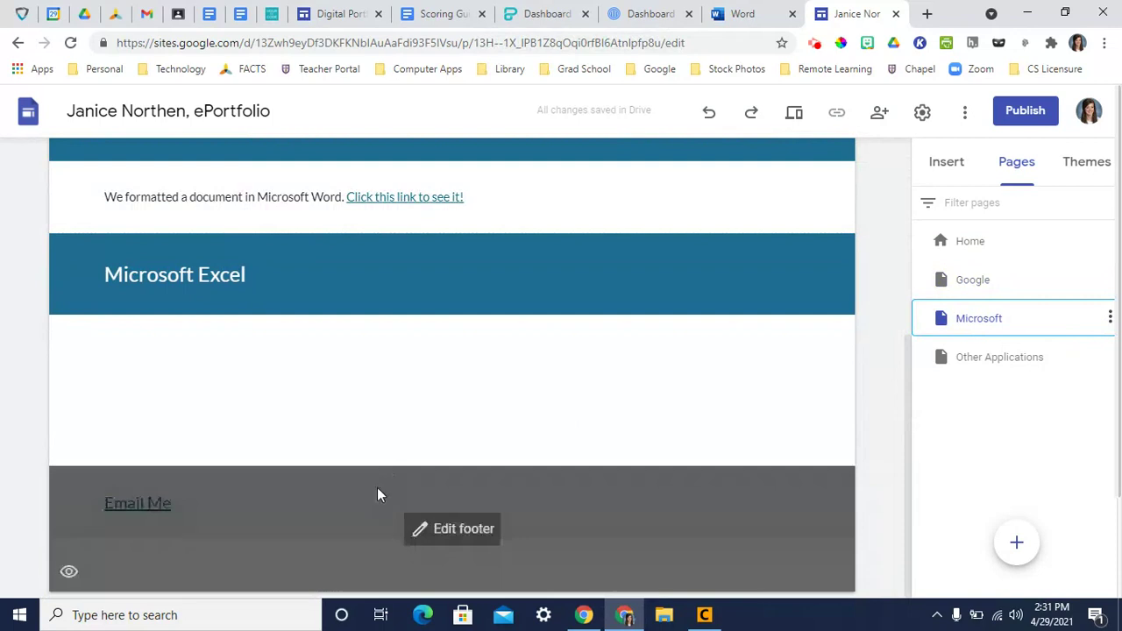
scroll(894, 408, up, 8)
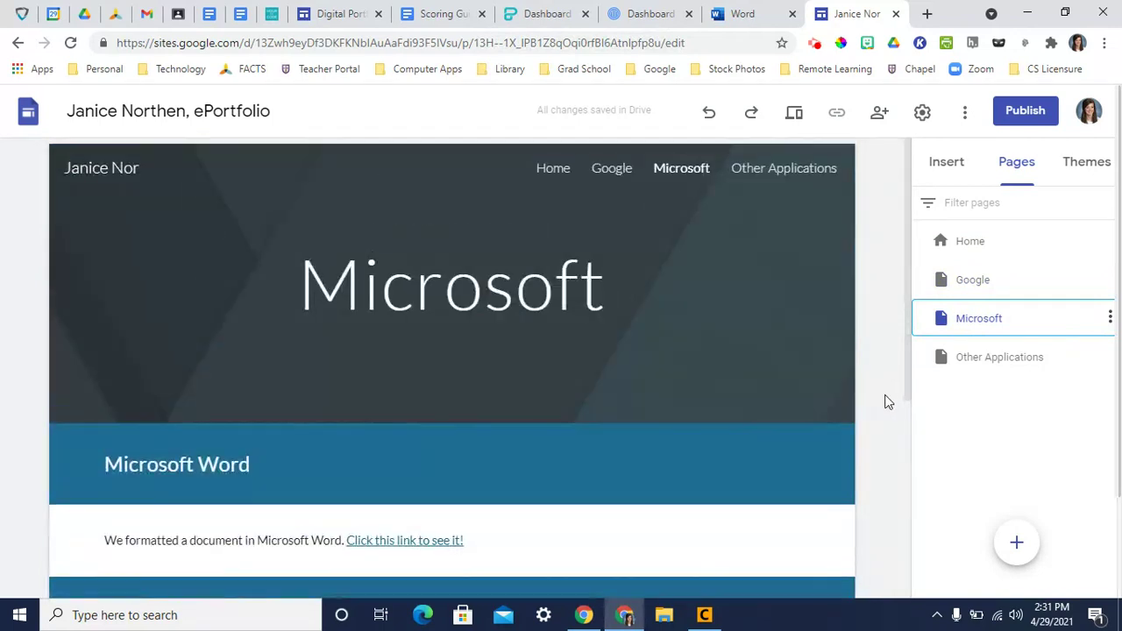
click(1087, 169)
scroll(1070, 358, down, 2)
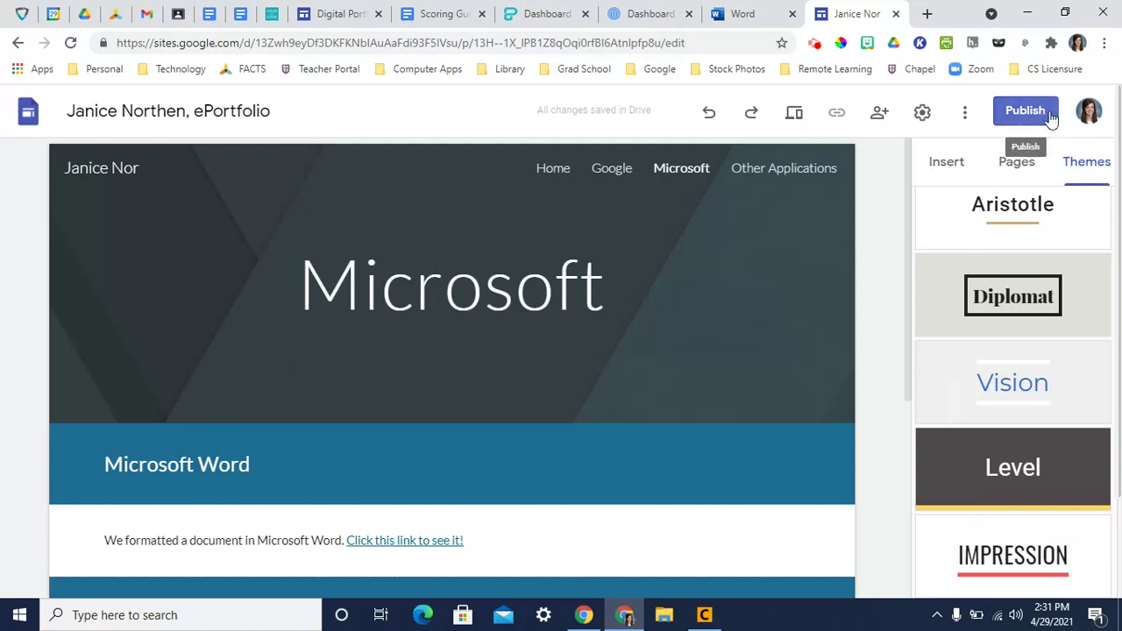
- Preview the site from the Publish menu and view the Home page at large-screen size
click(1023, 118)
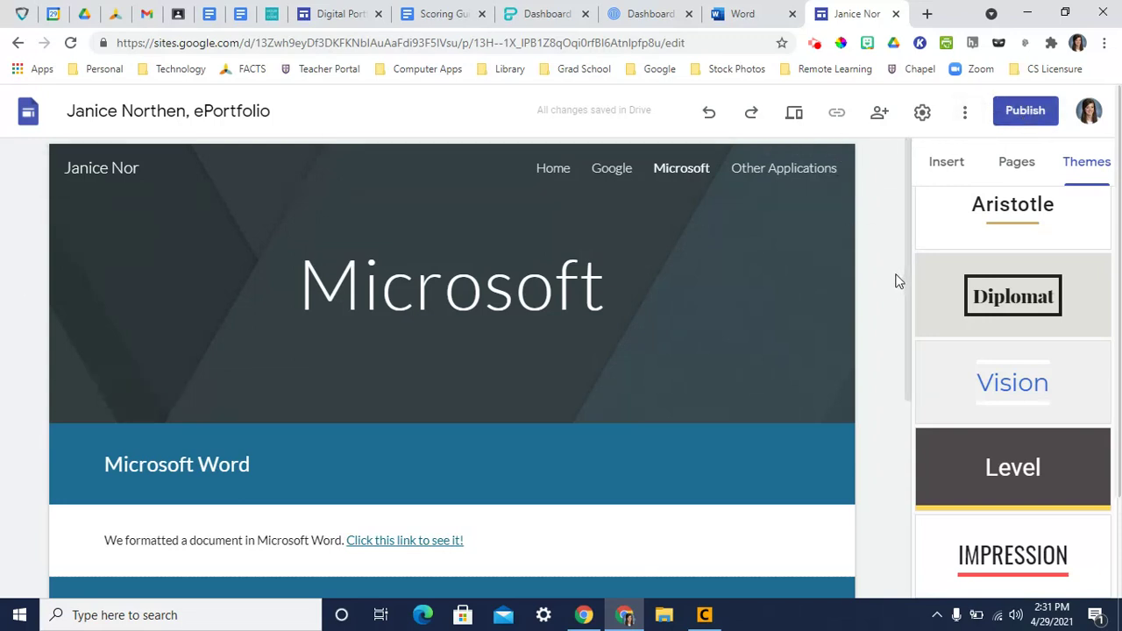
click(798, 115)
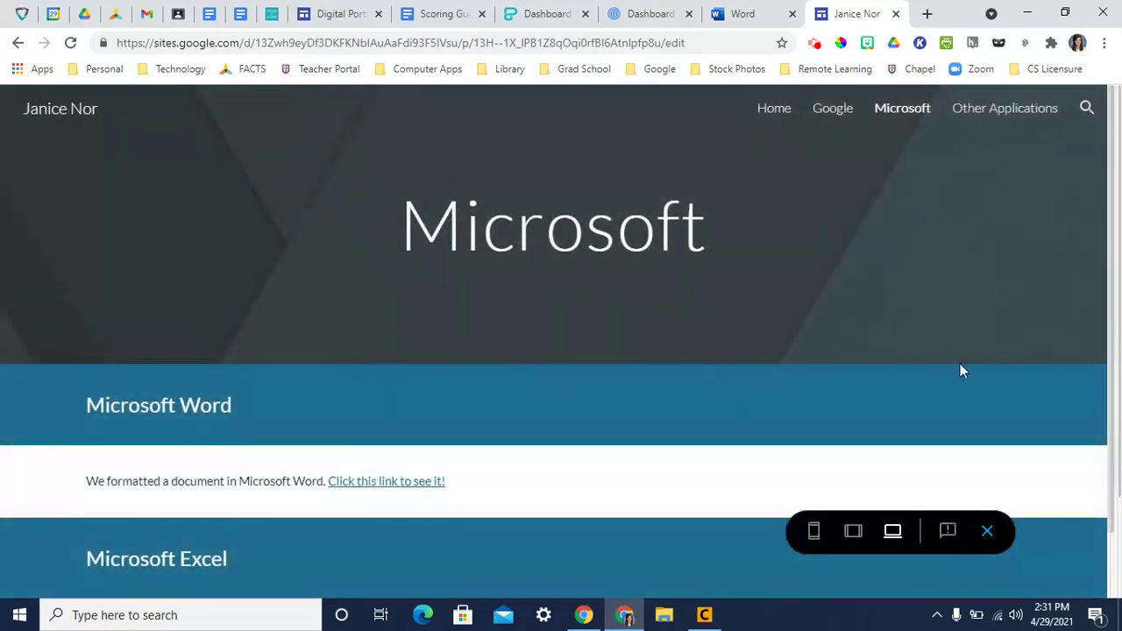
scroll(1034, 418, down, 1)
scroll(1034, 410, up, 1)
click(788, 115)
scroll(1044, 328, down, 3)
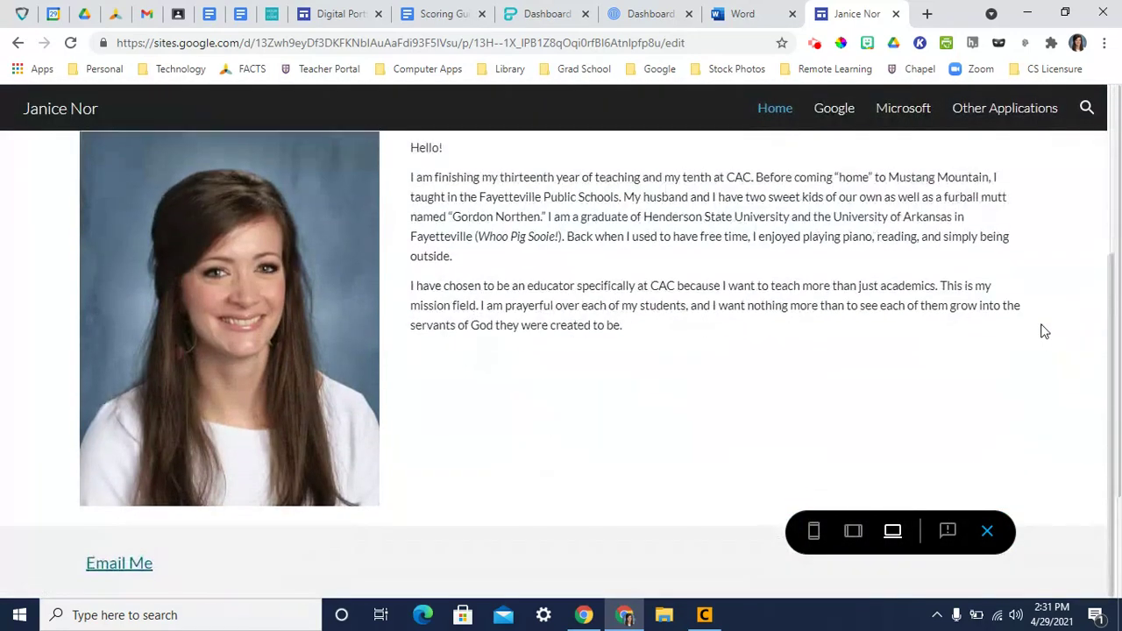
scroll(982, 386, up, 3)
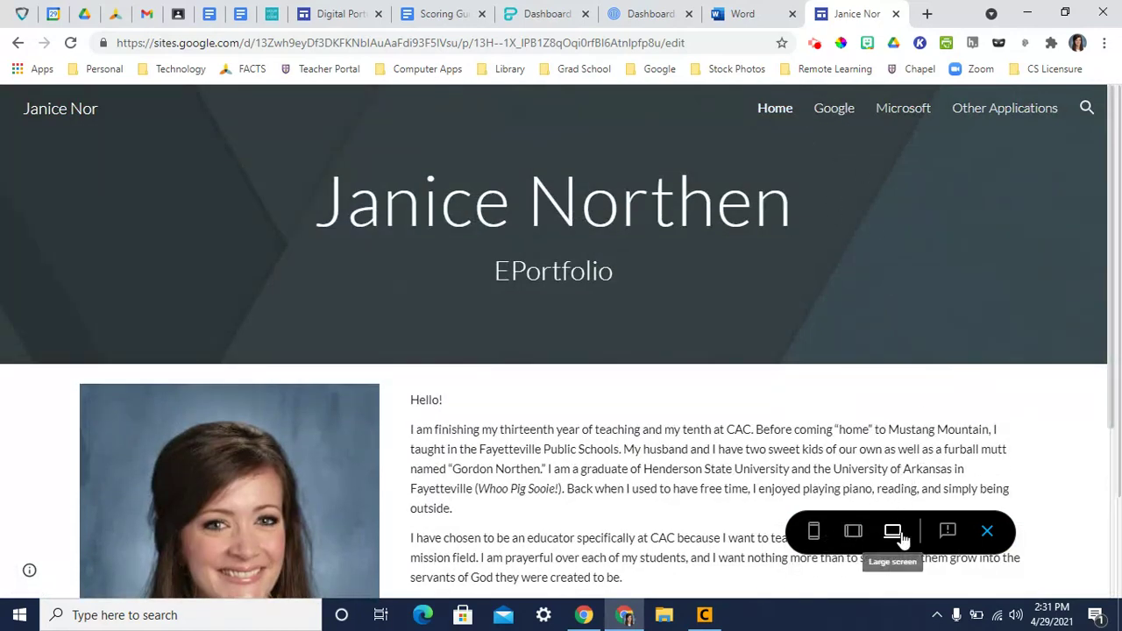
- Check the preview at tablet and phone widths, then return to the editor
click(852, 537)
click(815, 539)
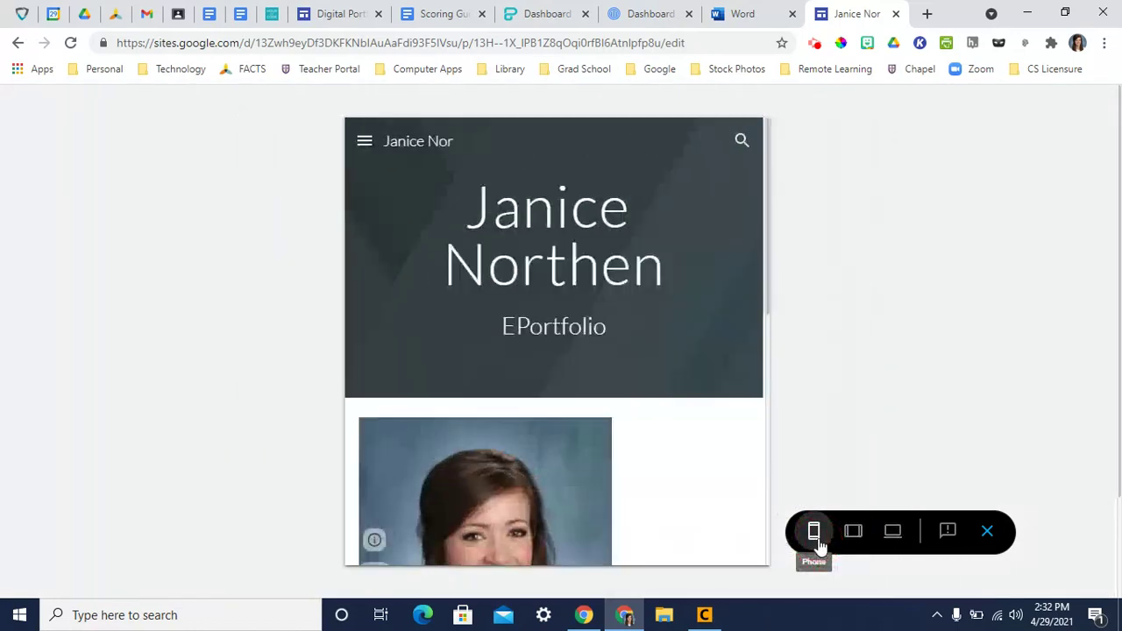
scroll(679, 430, down, 10)
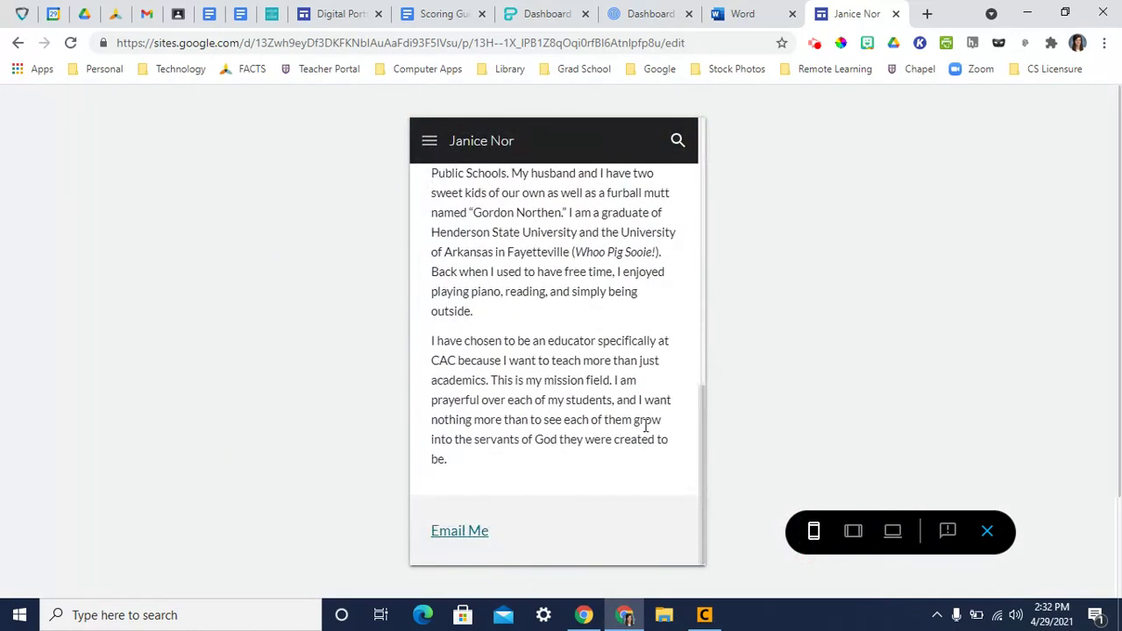
scroll(621, 462, up, 10)
click(988, 531)
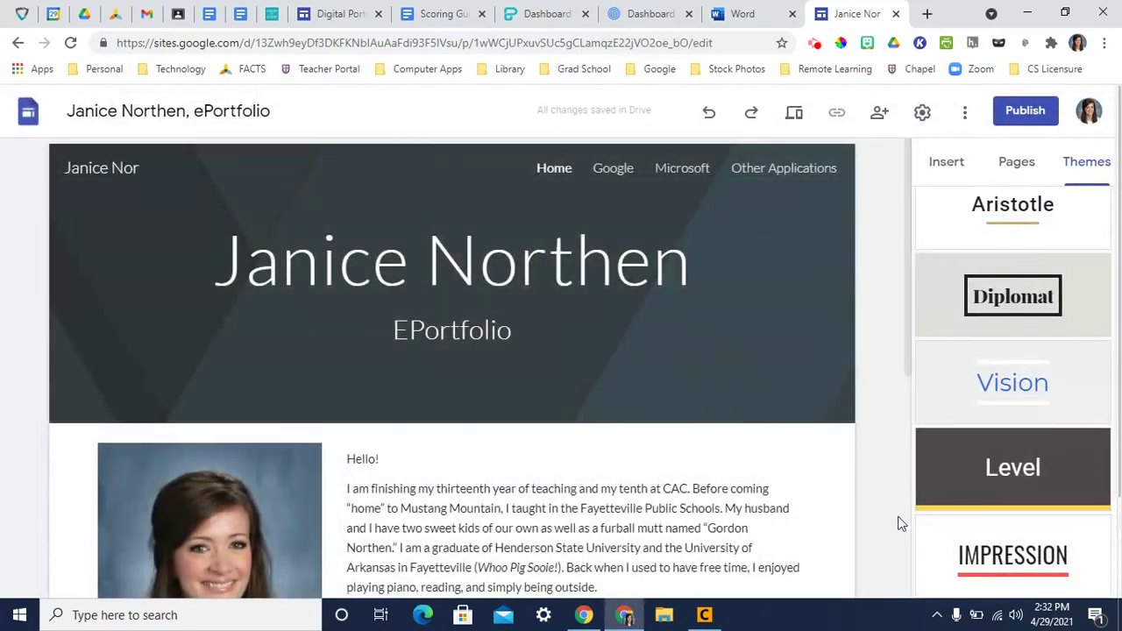